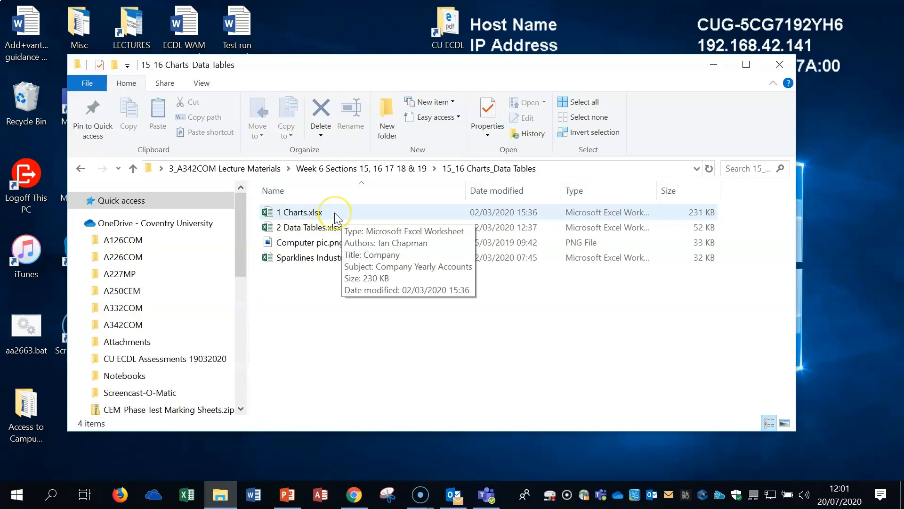
Step: Open the 1 Charts.xlsx workbook and show its Formatting sheet at 70% zoom
double_click(335, 213)
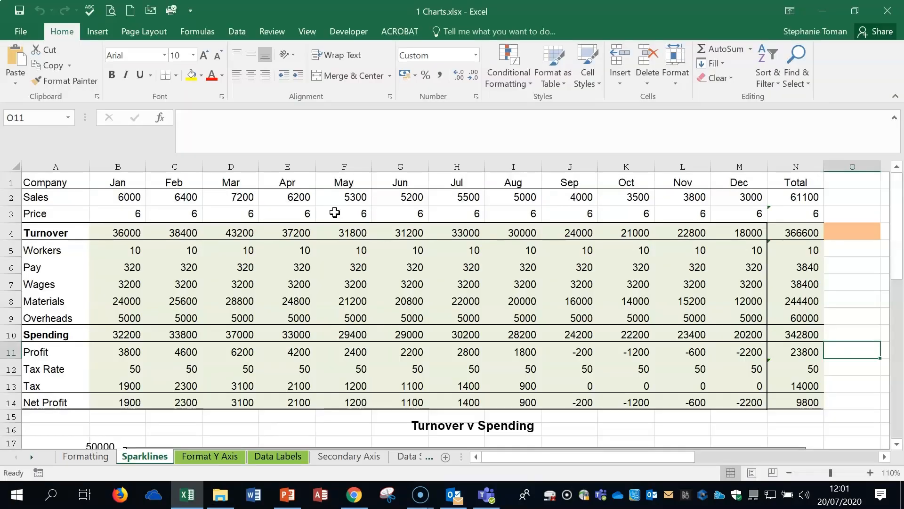
left_click(92, 458)
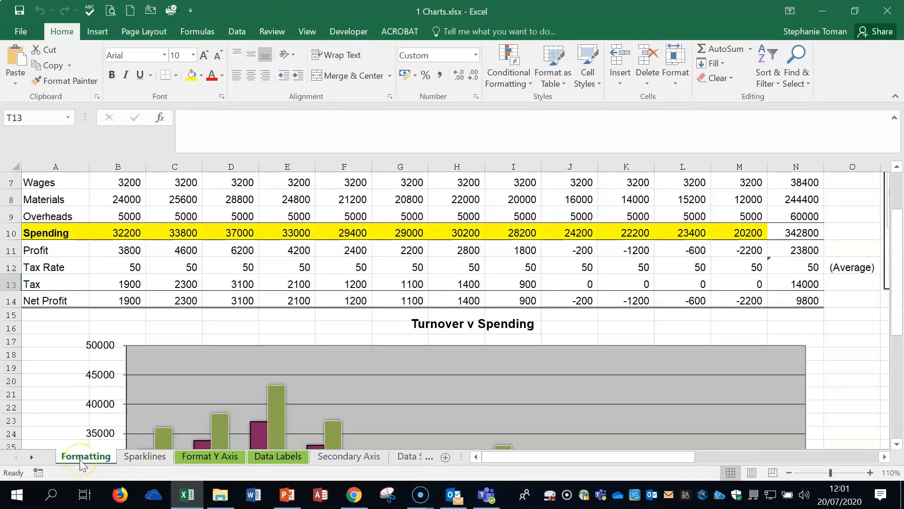
left_click(788, 472)
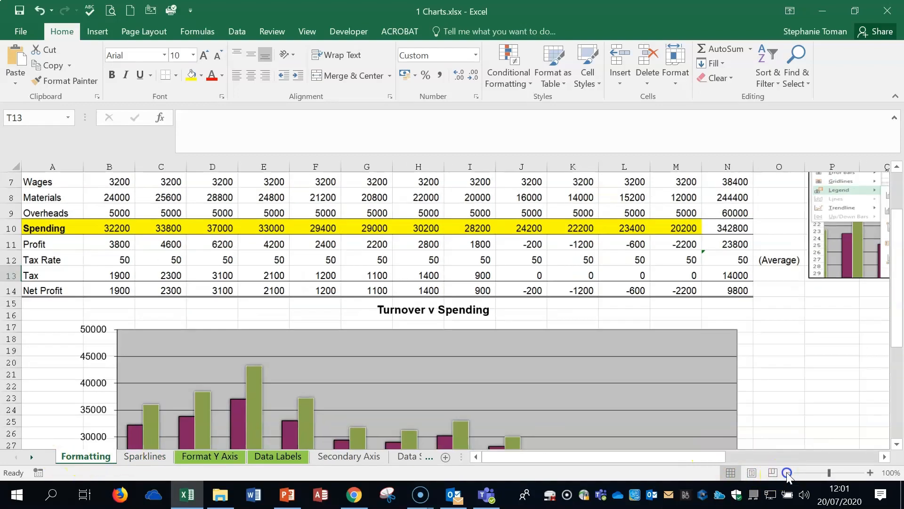
left_click(788, 473)
left_click(788, 473)
left_click(788, 473)
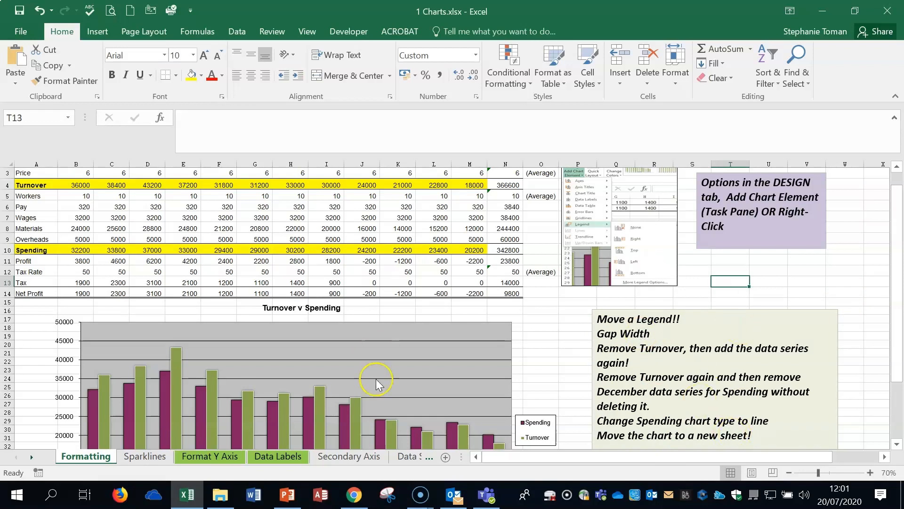
Step: Open the Format Legend options for the Turnover v Spending chart to view the legend positions, and close them
scroll(536, 417, "down", 1)
left_click(533, 386)
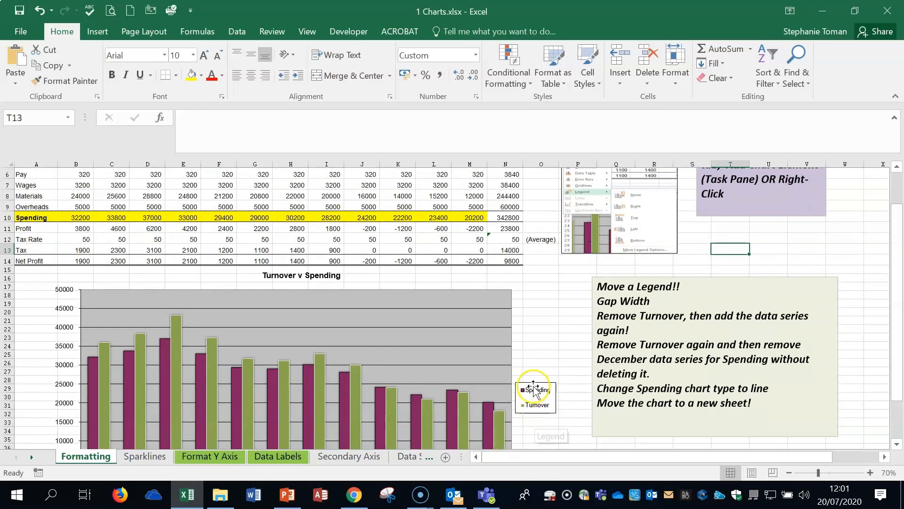
right_click(534, 385)
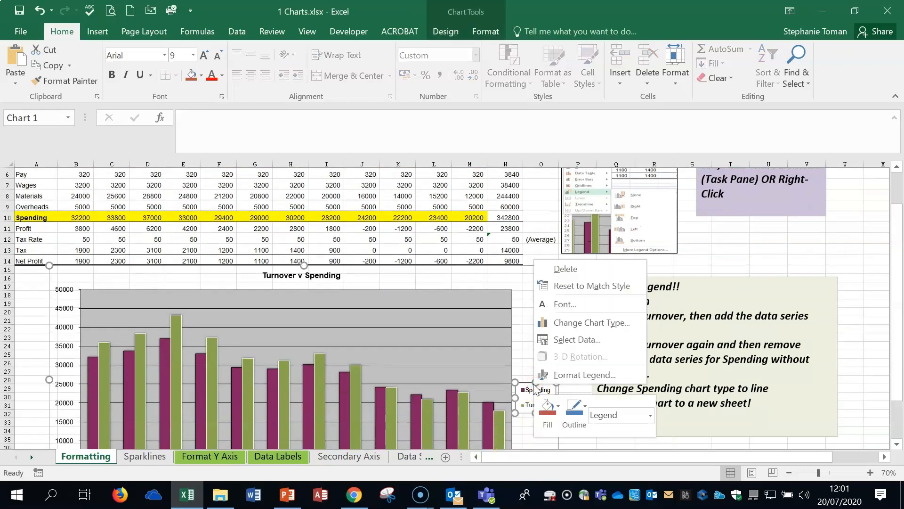
left_click(584, 374)
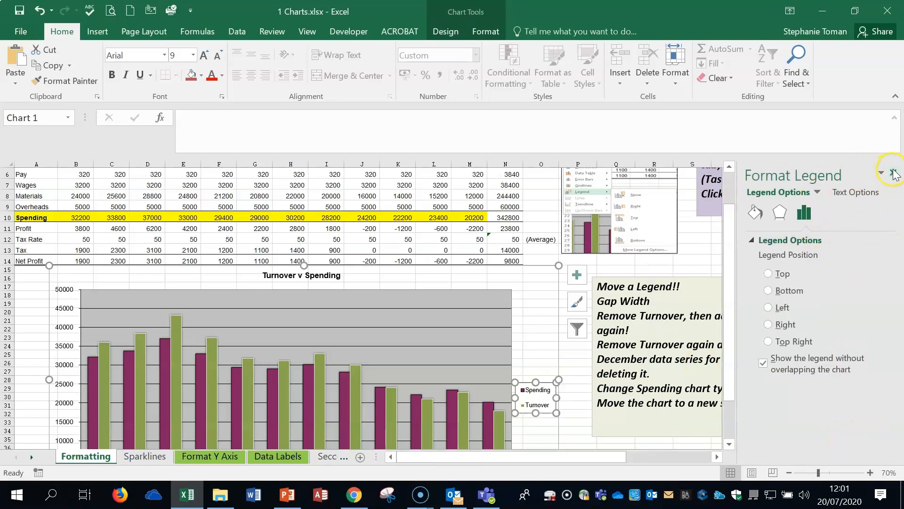
left_click(893, 173)
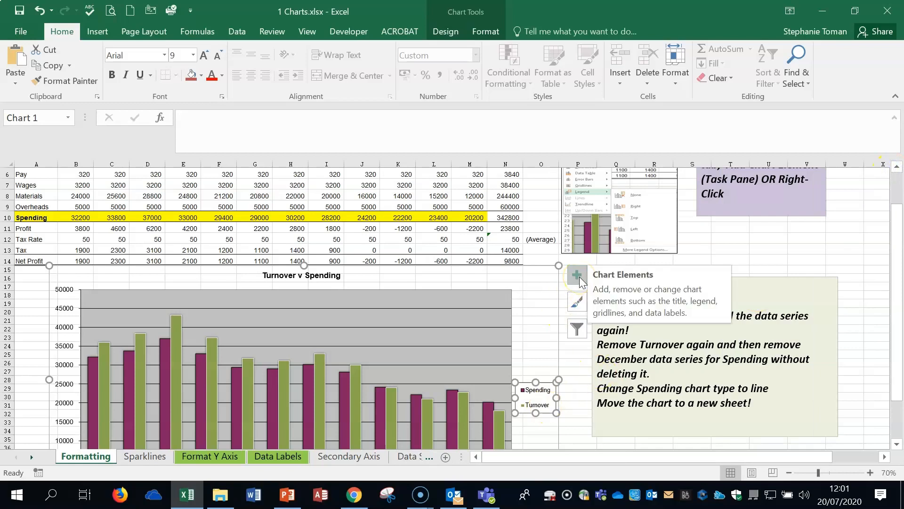
Step: View the Legend placements offered under Chart Elements, including More Options, and close the formatting options
left_click(574, 431)
left_click(530, 348)
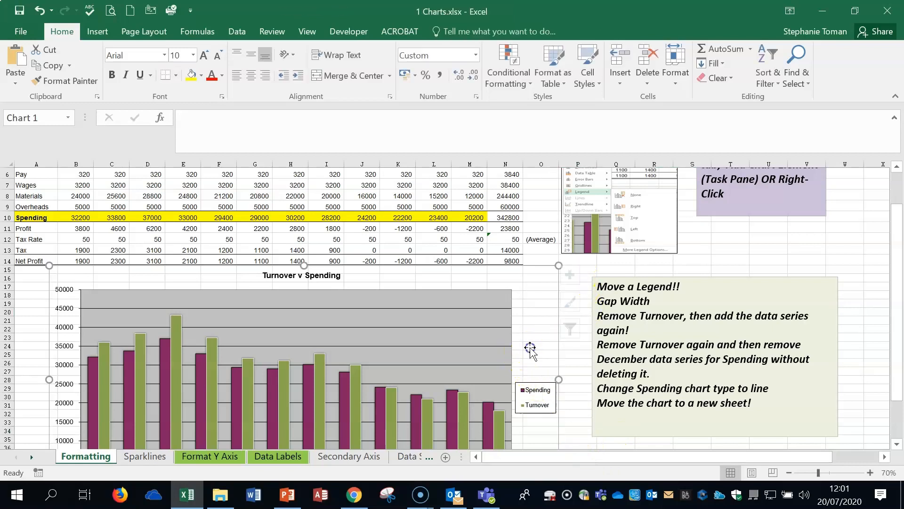
left_click(578, 275)
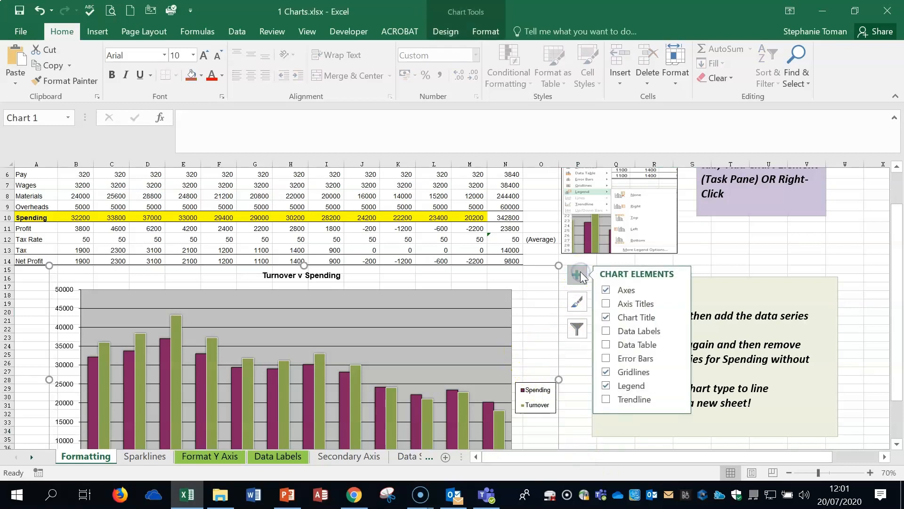
left_click(678, 385)
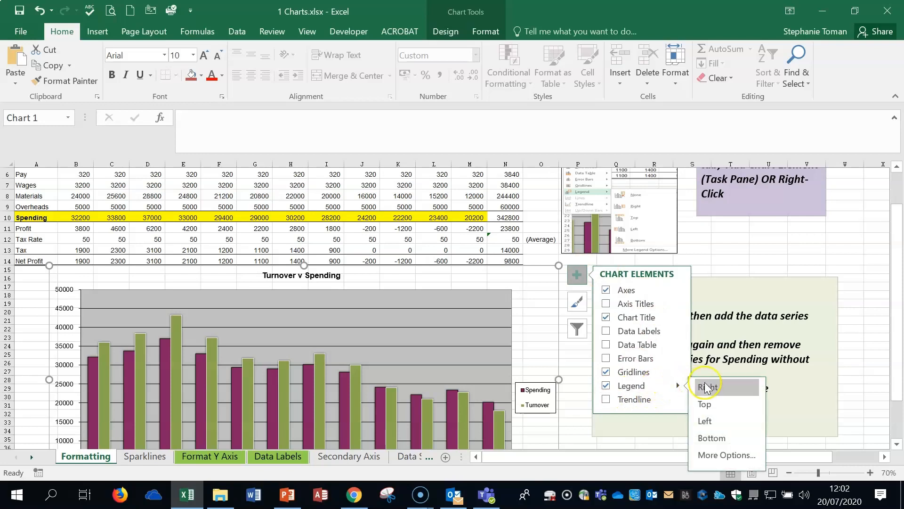
left_click(711, 455)
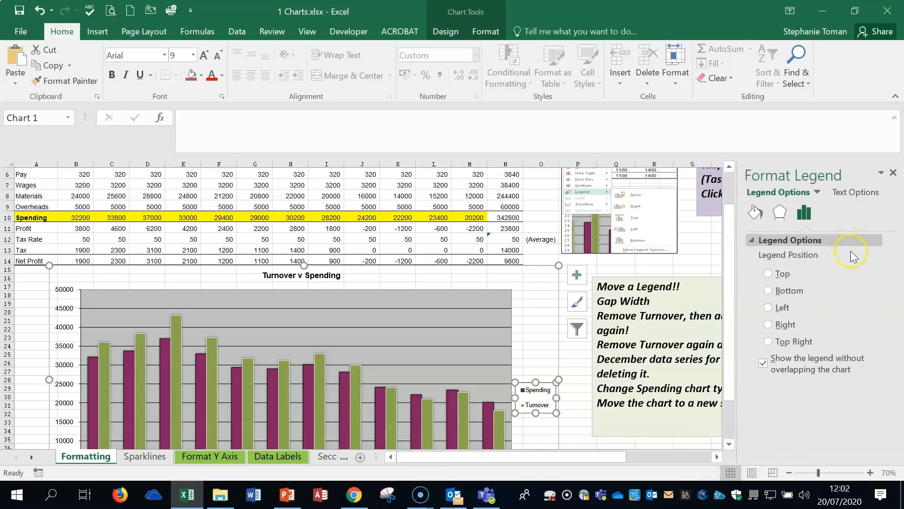
left_click(894, 175)
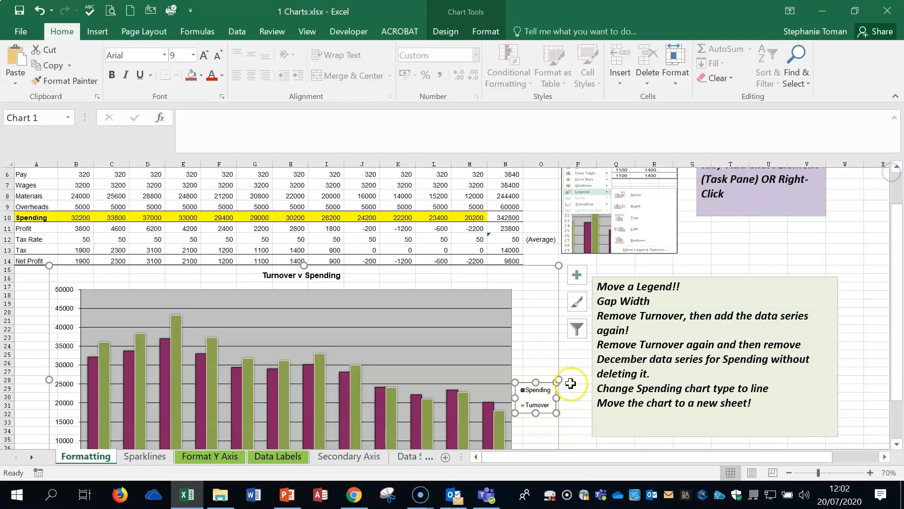
Step: Delete the legend from the Turnover v Spending chart and undo the deletion
key("Escape")
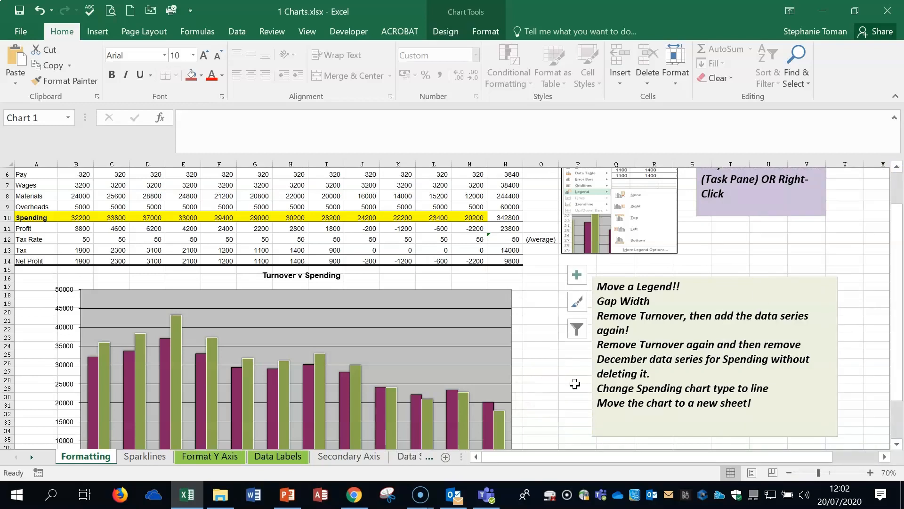
left_click(40, 9)
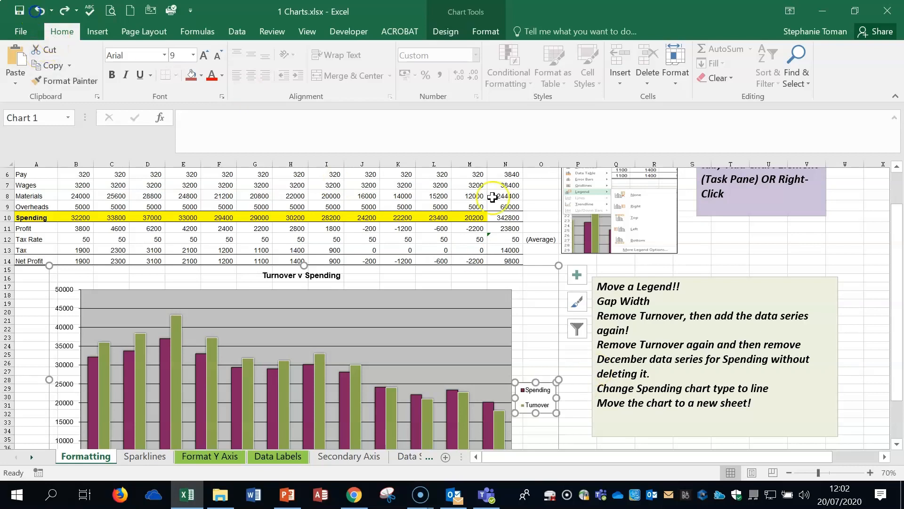
Step: Set the gap width of the chart's Turnover data series to 102% and close the series formatting options
left_click(678, 305)
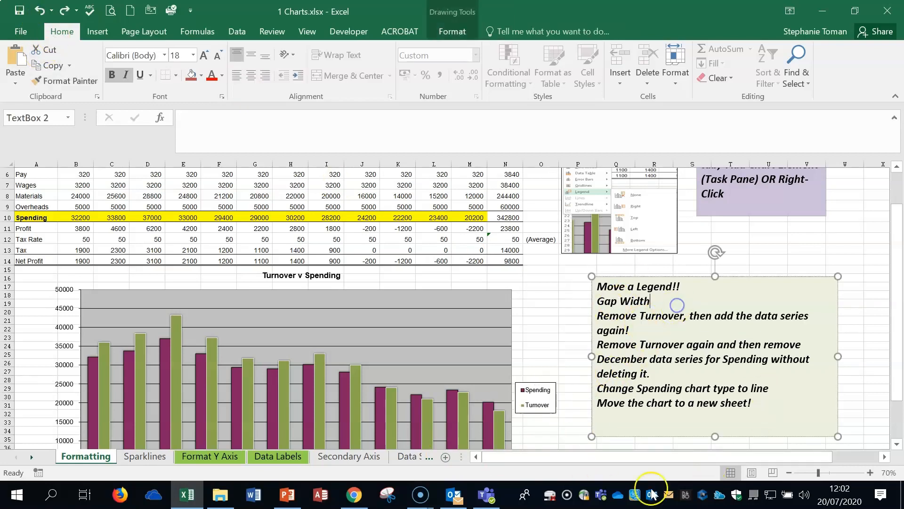
right_click(460, 411)
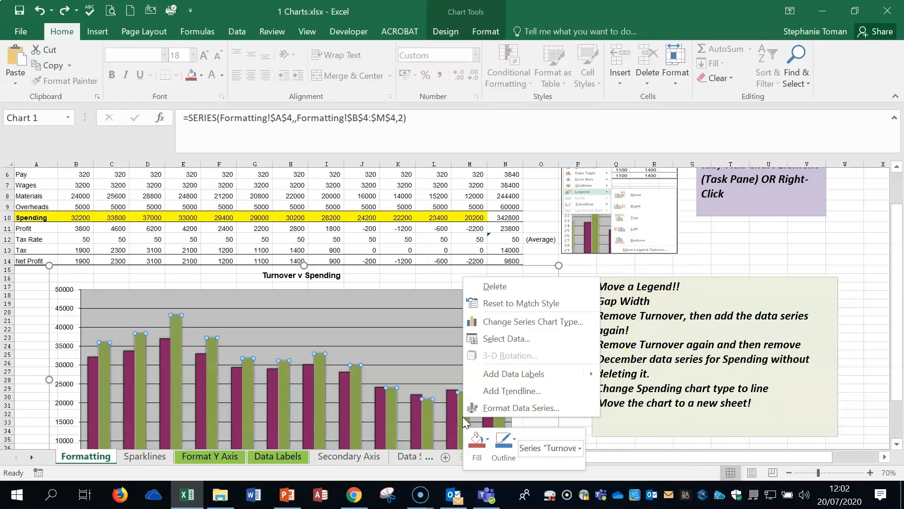
left_click(539, 412)
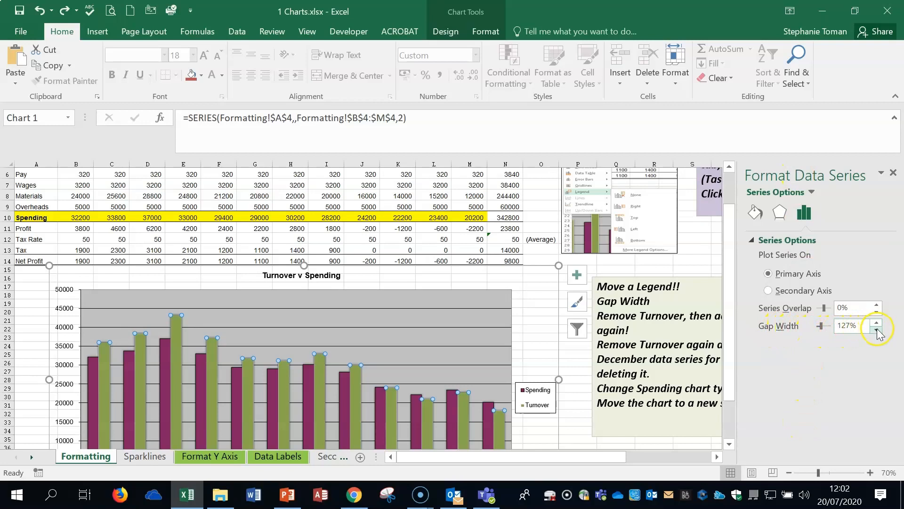
left_click_drag(877, 330, 877, 330)
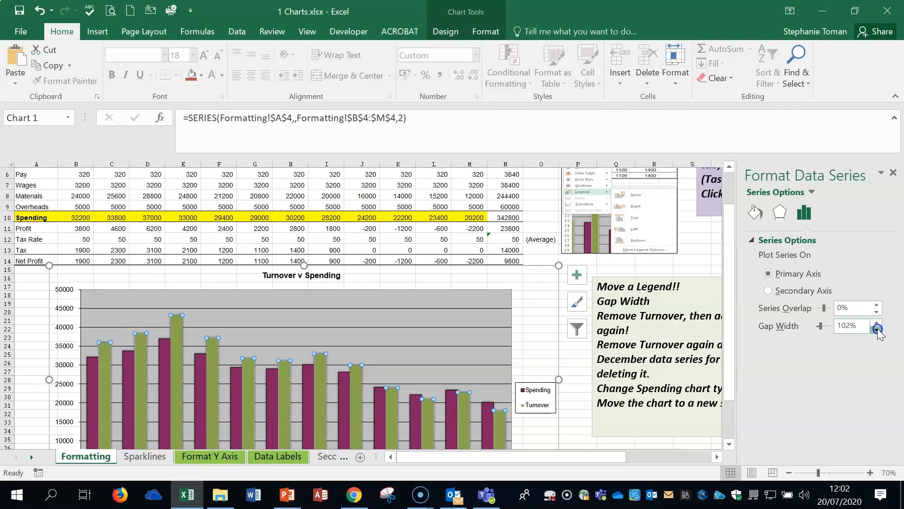
left_click(893, 173)
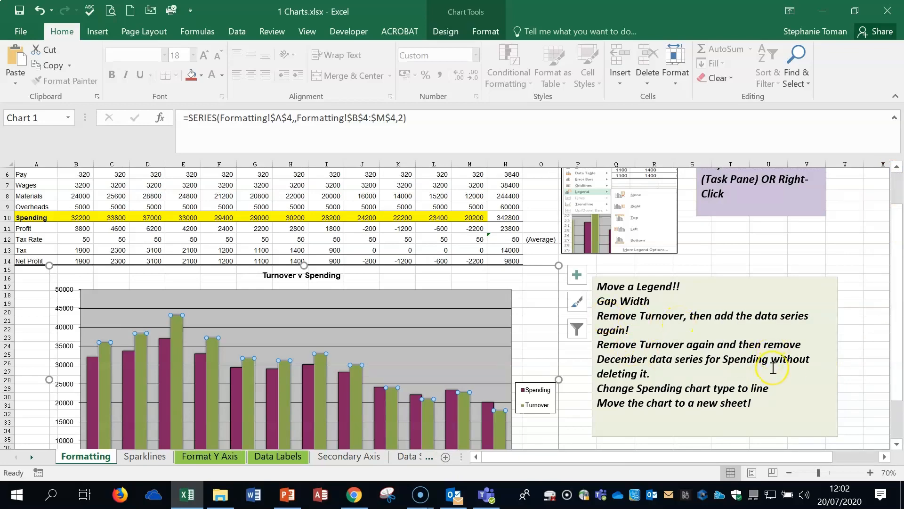
Step: Remove the Turnover data series from the chart and undo the removal
scroll(773, 367, "down", 1)
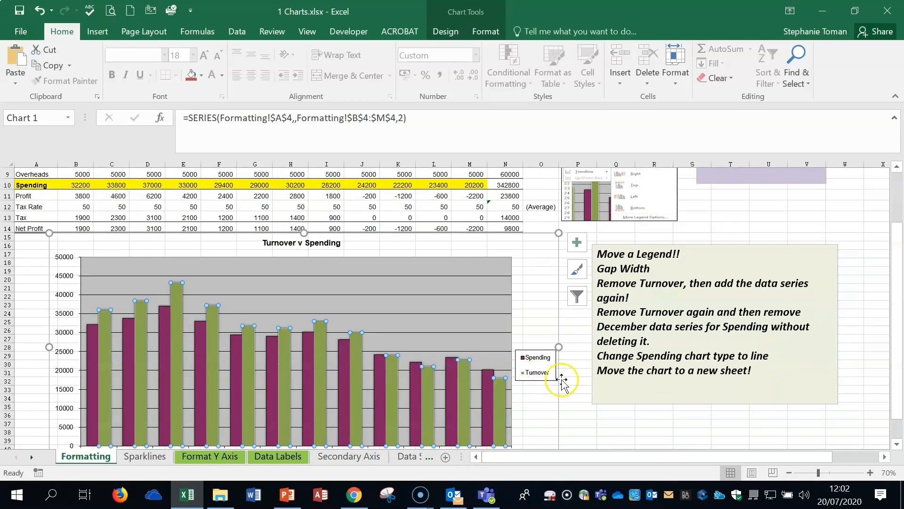
left_click(583, 430)
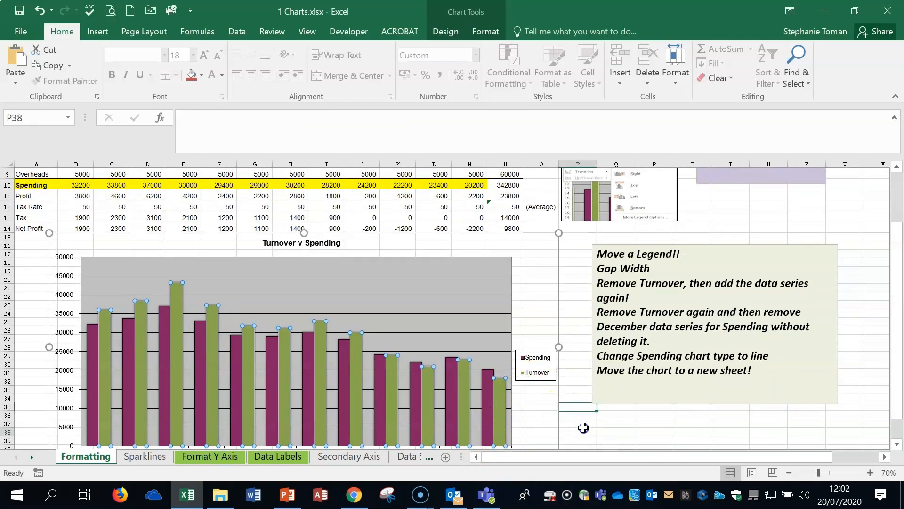
left_click(499, 416)
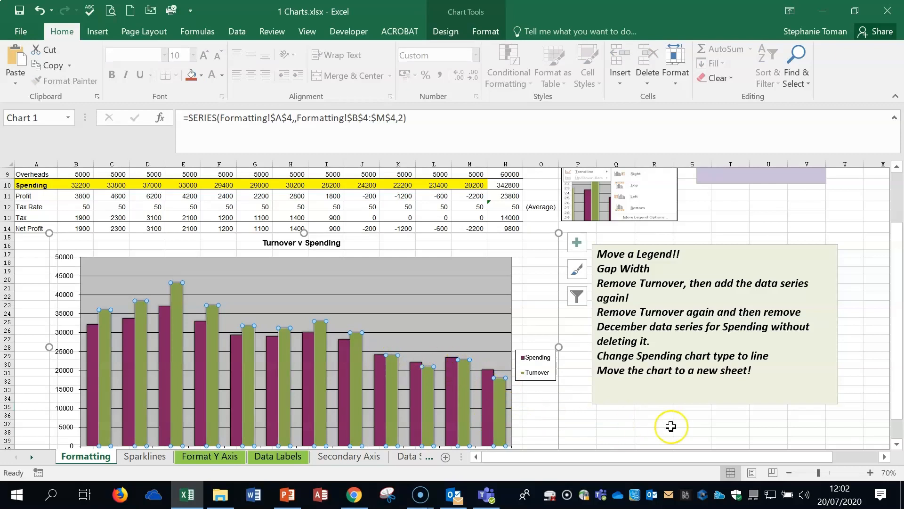
key("Delete")
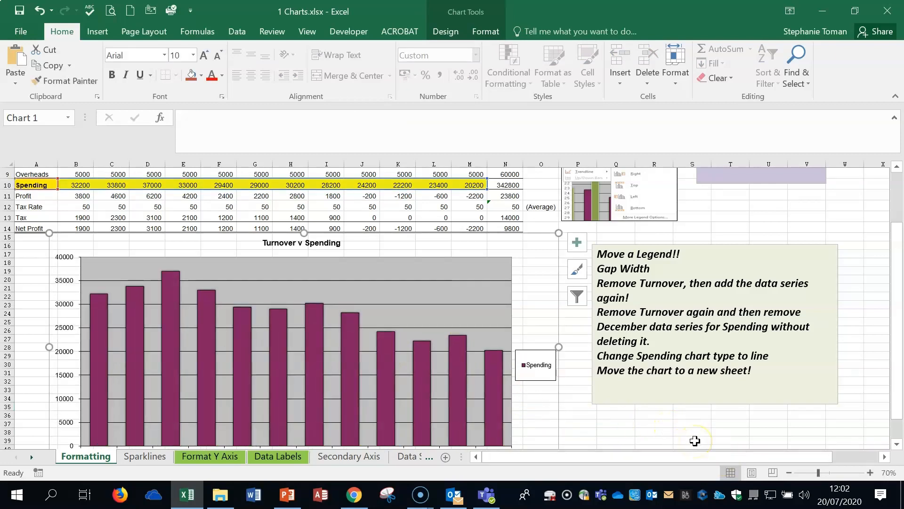
scroll(694, 443, "up", 2)
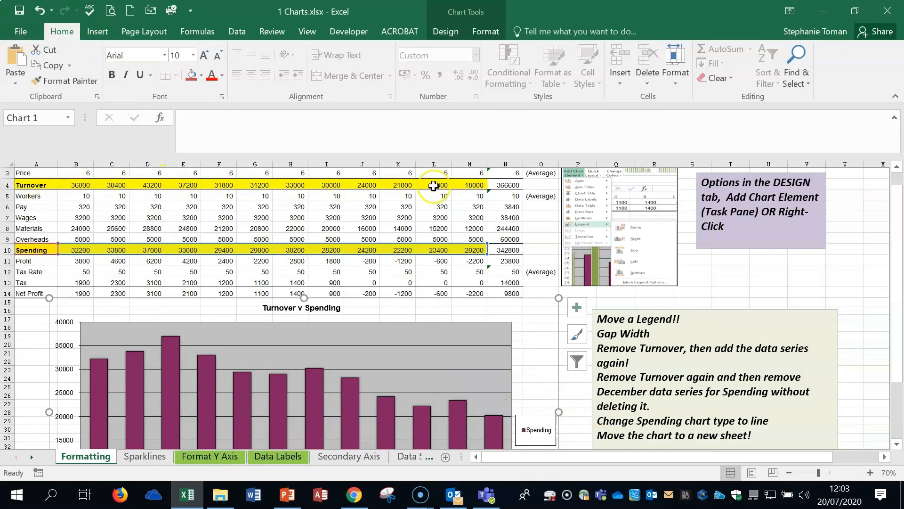
left_click(40, 14)
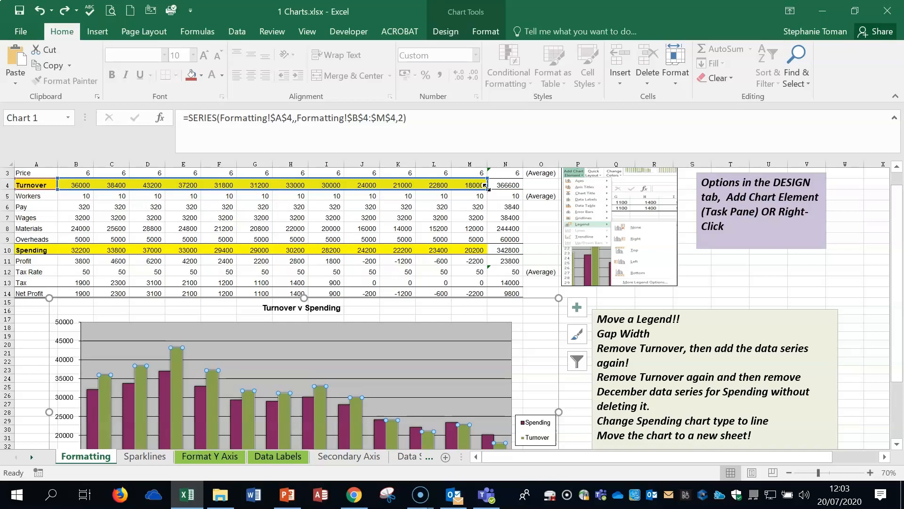
Step: Shorten the Turnover series' data range to B4:L4 so that December is left out of the series
left_click_drag(486, 188, 453, 186)
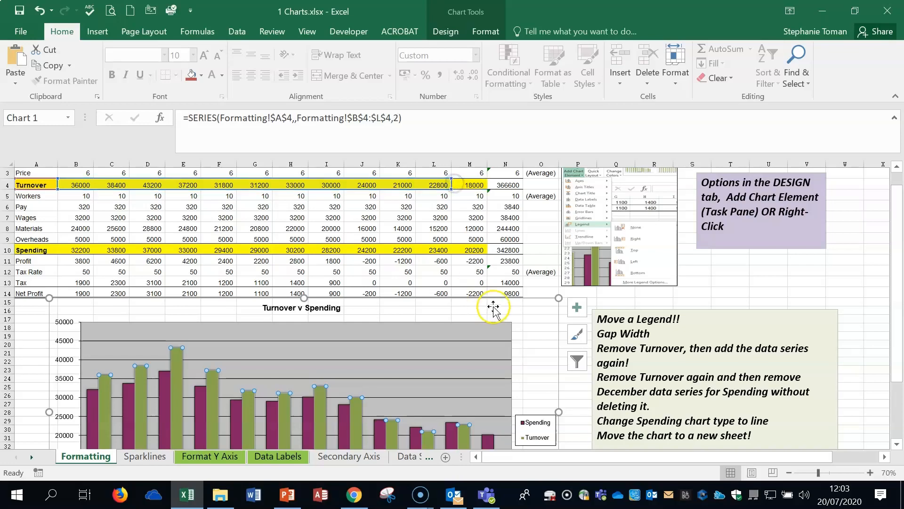
scroll(493, 306, "down", 2)
scroll(494, 308, "down", 2)
scroll(494, 311, "up", 3)
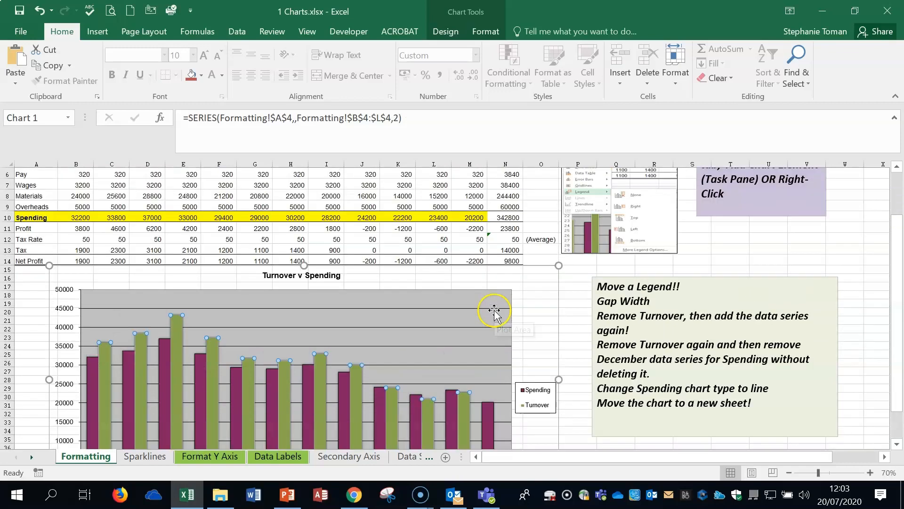
Step: Shorten the Spending series' data range to B10:L10 to leave out December, and undo both series range changes
left_click(486, 429)
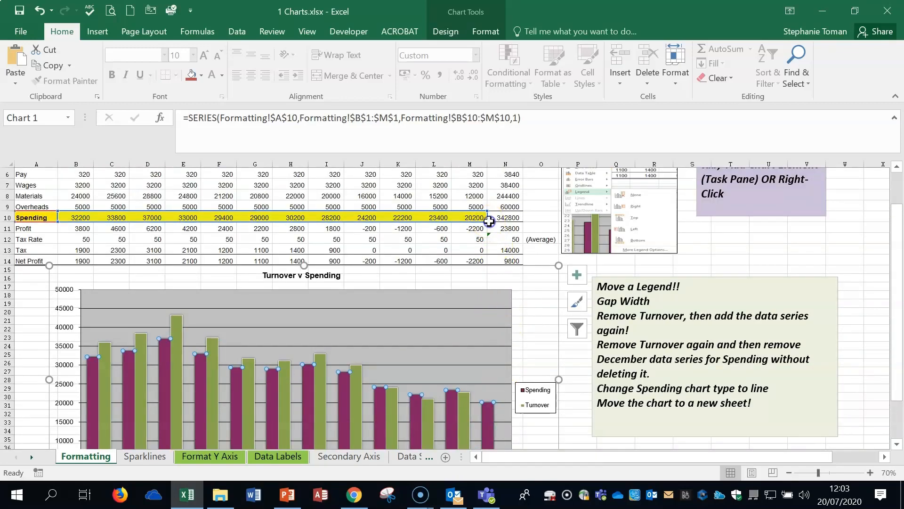
scroll(489, 221, "up", 2)
scroll(489, 222, "down", 2)
left_click_drag(489, 221, 452, 210)
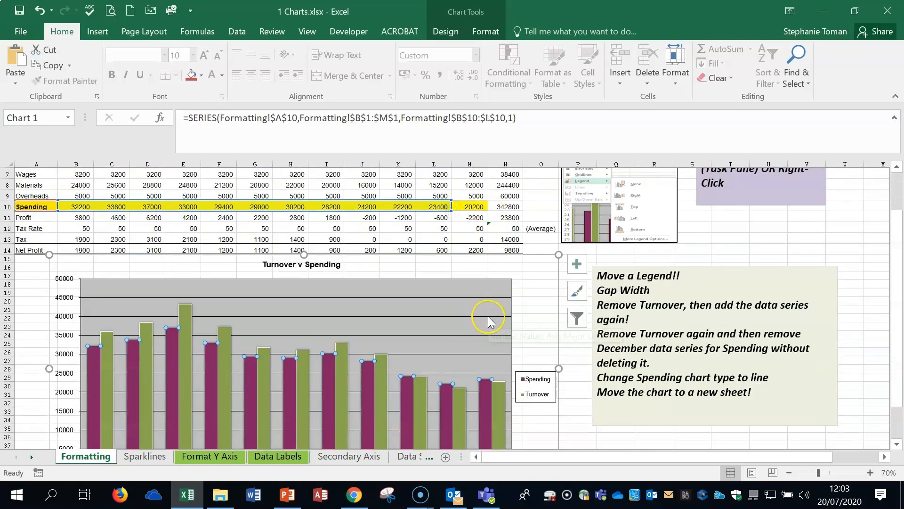
scroll(490, 316, "down", 1)
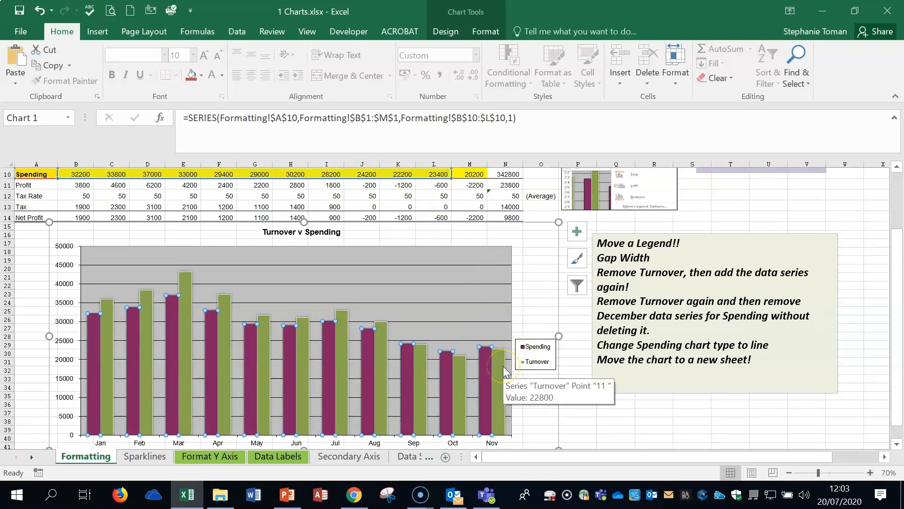
left_click(42, 11)
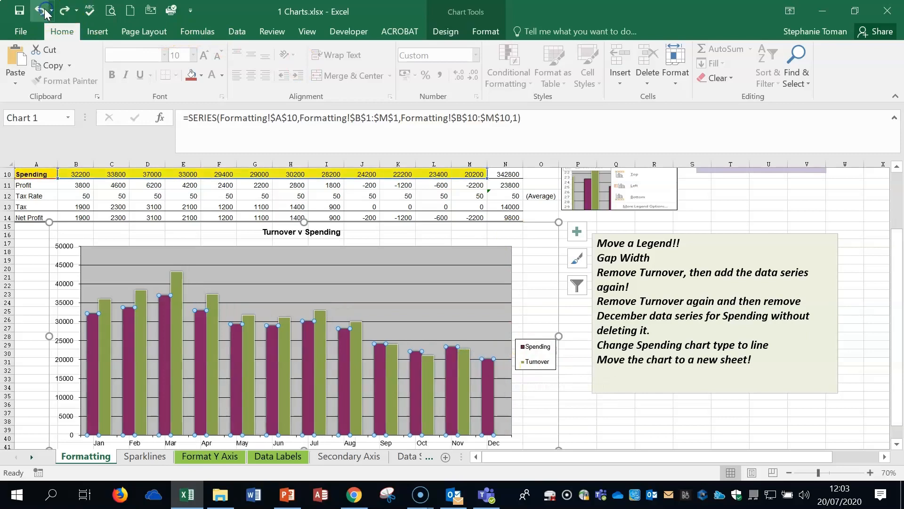
left_click(41, 11)
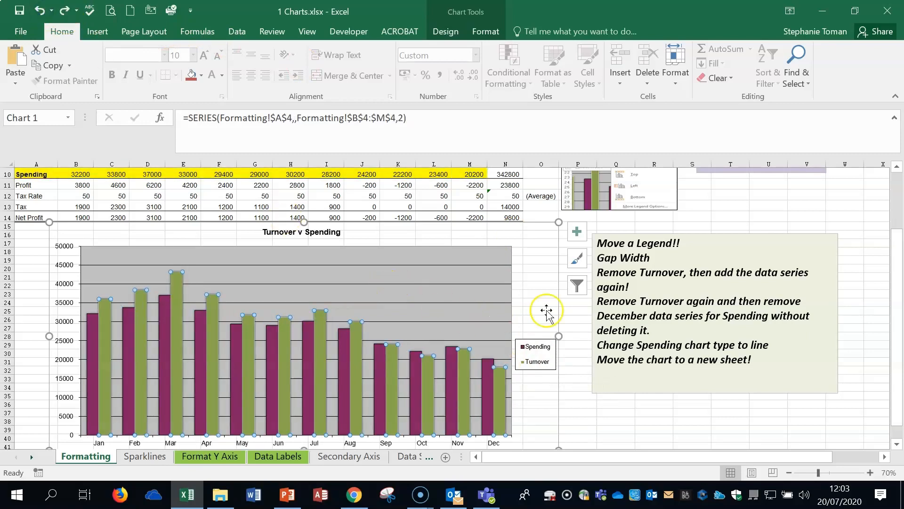
Step: Delete the Turnover data series from the Turnover v Spending chart
left_click(501, 400)
key("Delete")
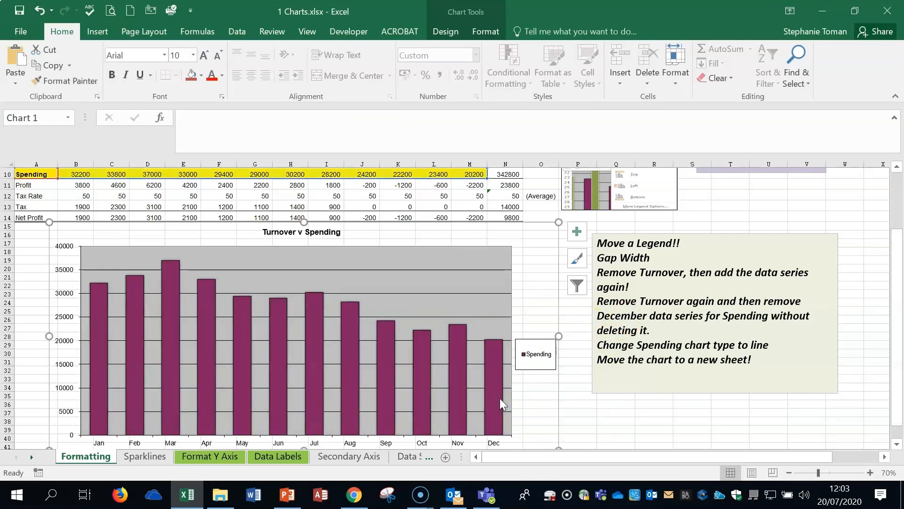
scroll(603, 312, "up", 3)
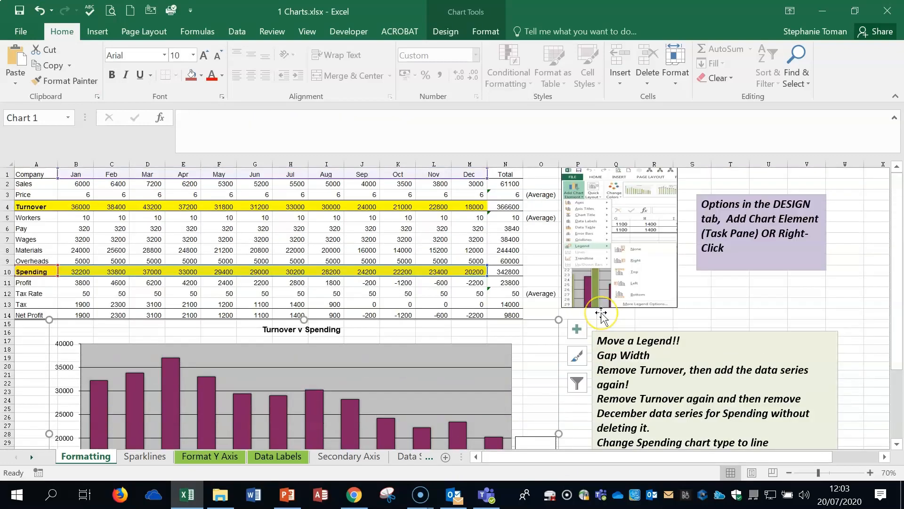
Step: Add a new data series to the Turnover v Spending chart, taking its name from the Turnover label in A4
scroll(603, 315, "down", 2)
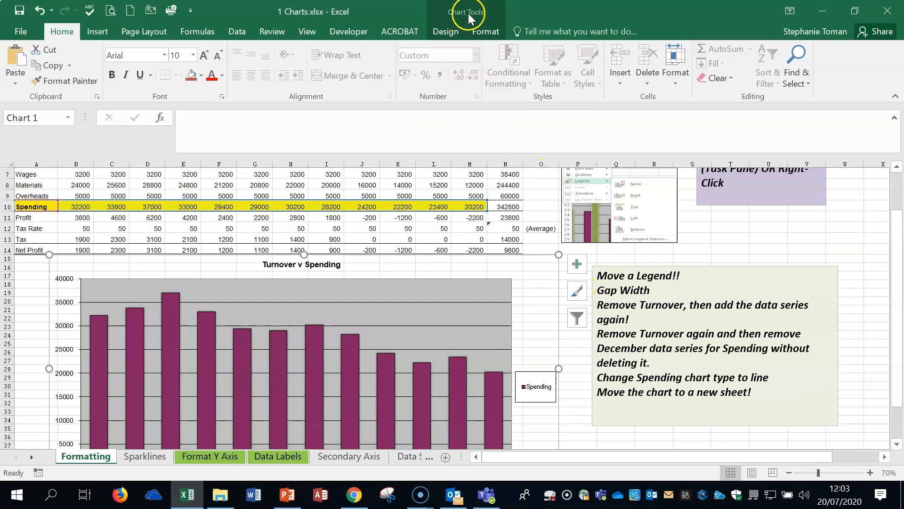
left_click(449, 33)
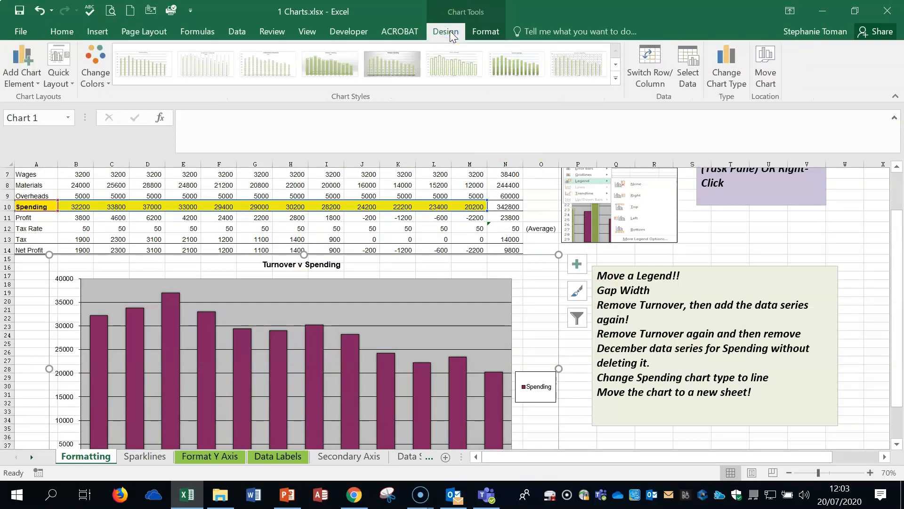
left_click(485, 31)
left_click(448, 33)
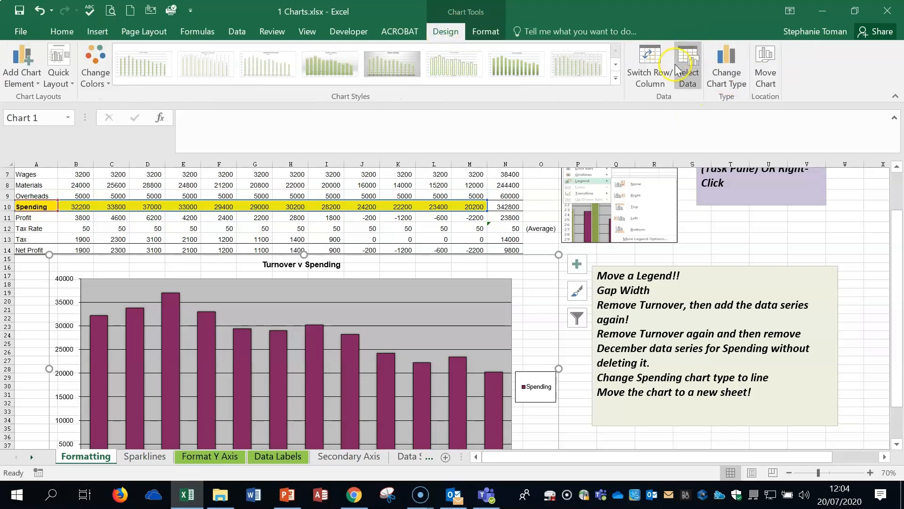
left_click(687, 83)
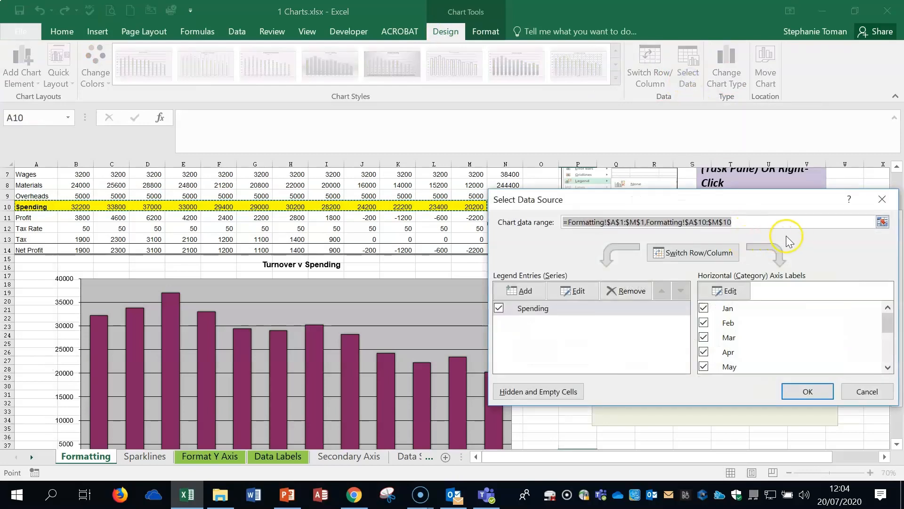
left_click_drag(769, 202, 803, 95)
left_click(549, 185)
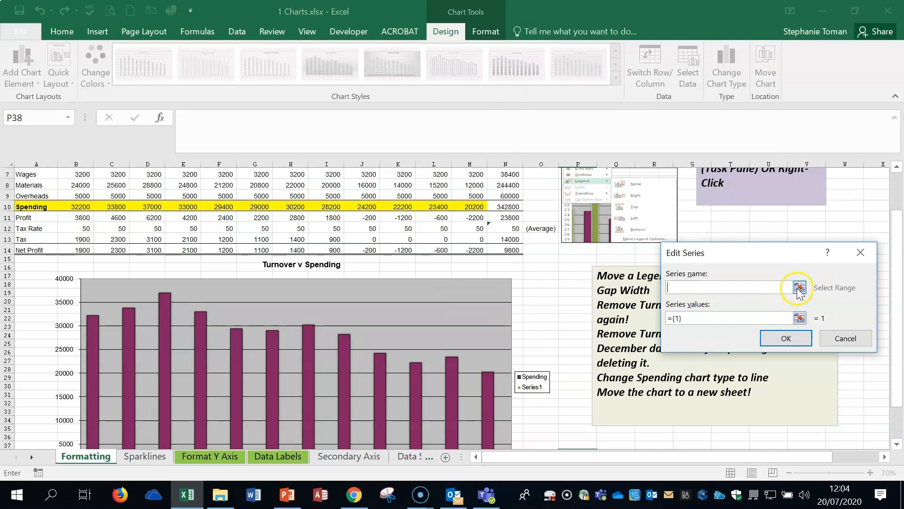
scroll(31, 206, "up", 2)
left_click(31, 206)
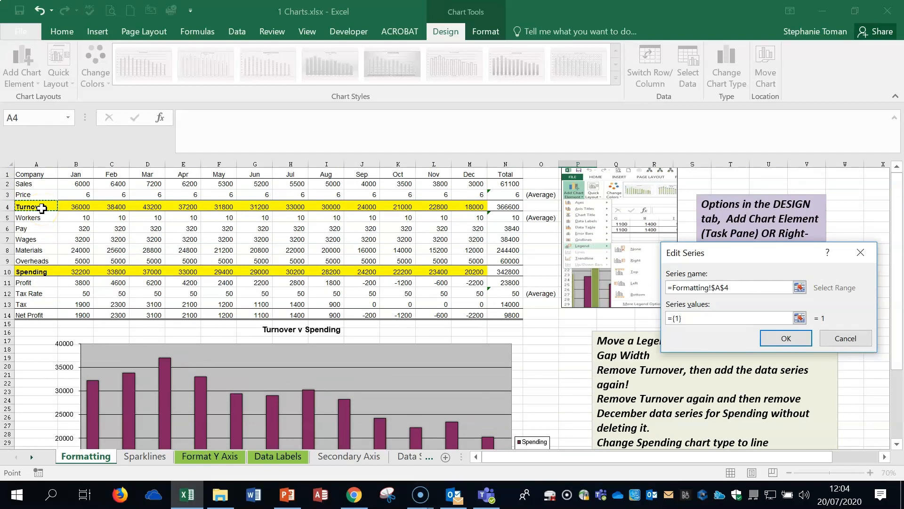
Step: Set the new Turnover series' values to B4:M4 and apply the data source changes
left_click(799, 319)
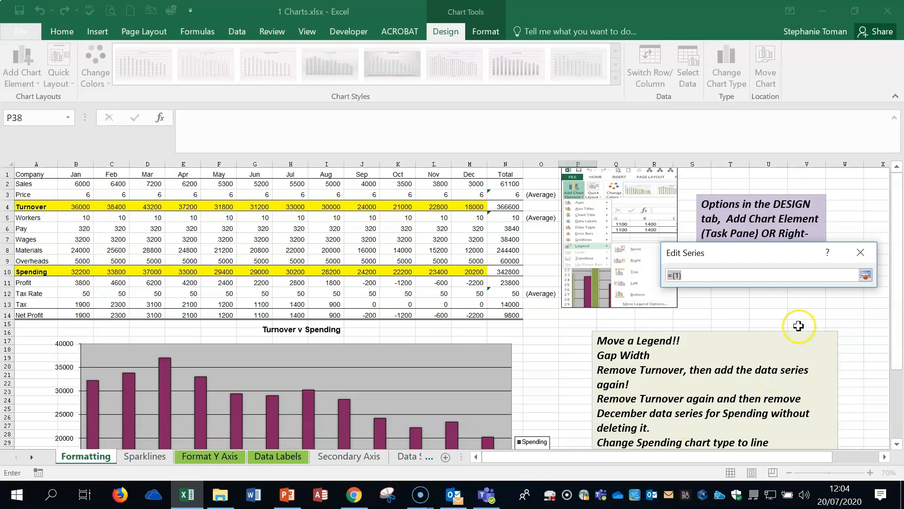
left_click_drag(81, 206, 478, 206)
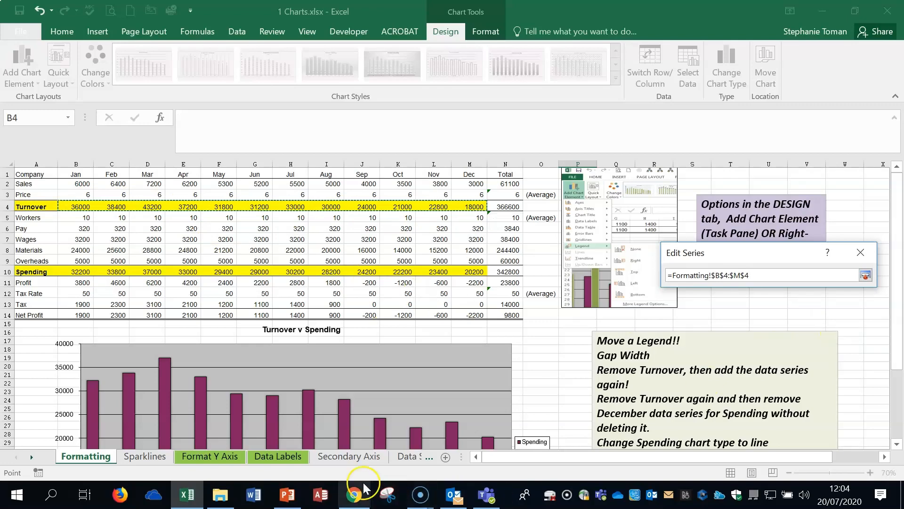
left_click(866, 275)
left_click(887, 340)
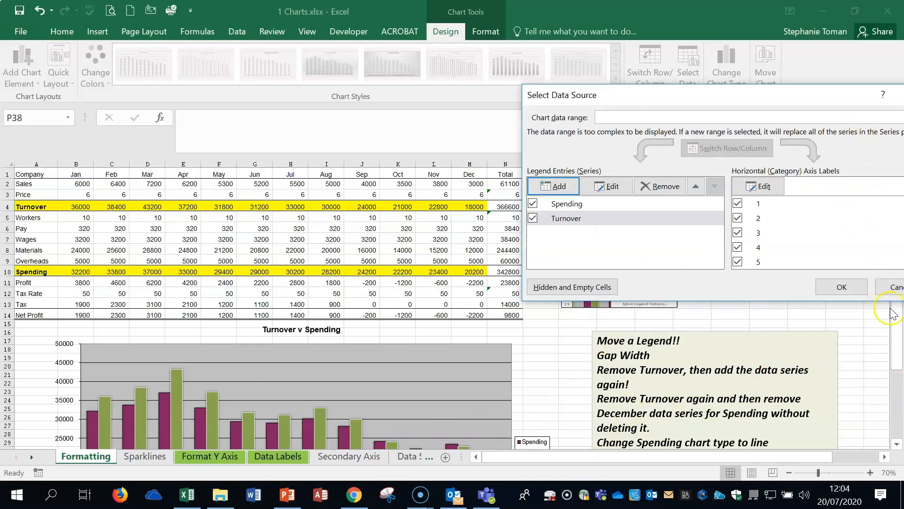
left_click(842, 286)
left_click_drag(895, 366, 898, 343)
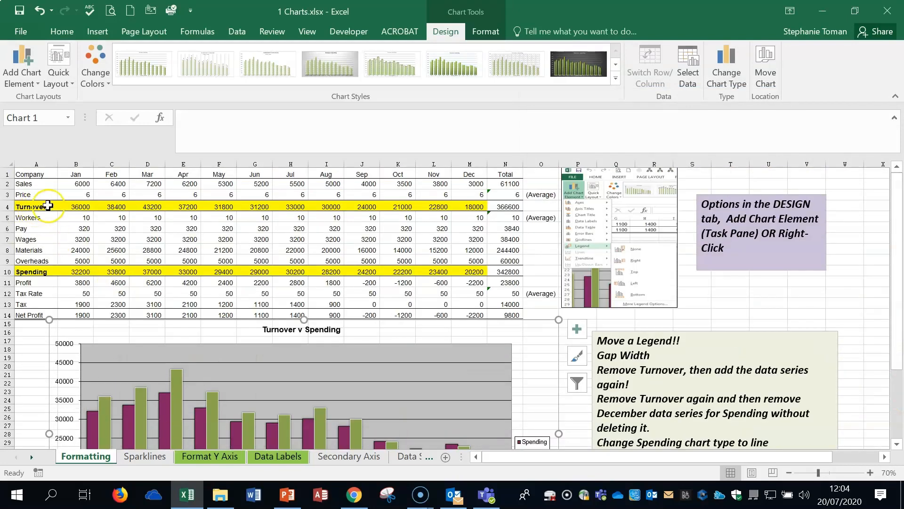
Step: Shorten only the Spending series' data range to B10:L10 so that December is left out
left_click(356, 425)
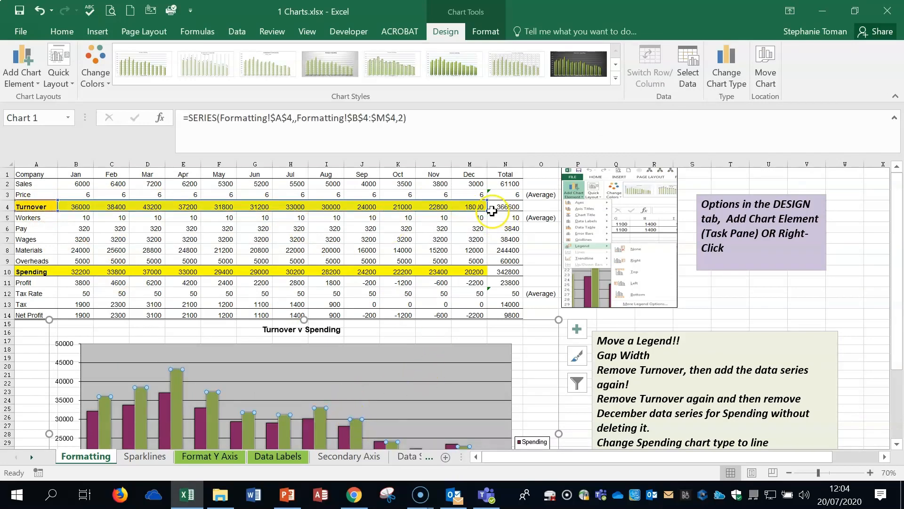
scroll(863, 394, "down", 1)
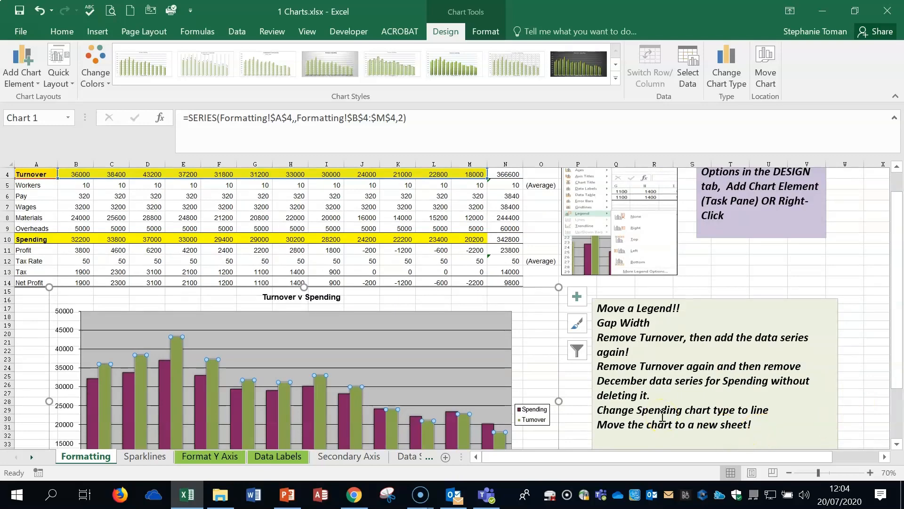
left_click(449, 428)
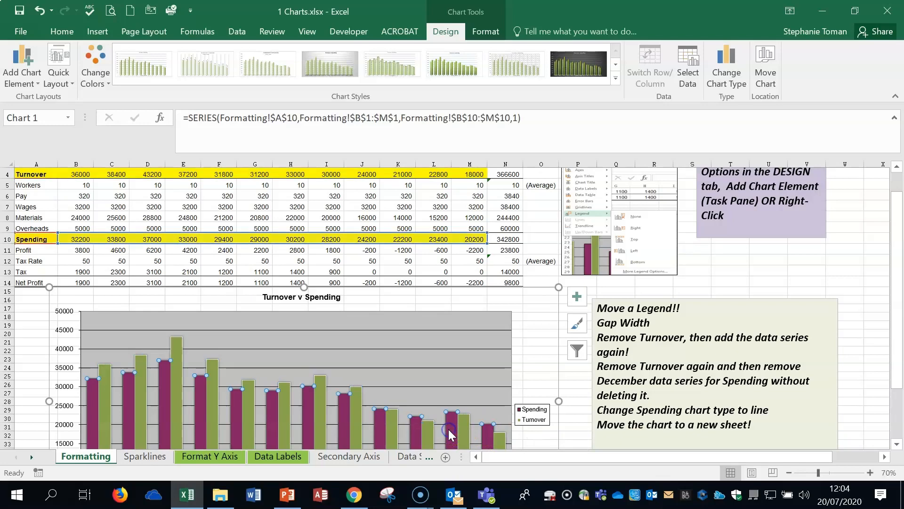
left_click_drag(486, 243, 451, 242)
Step: Change the Spending series' chart type to Line, keeping Turnover as a clustered column
scroll(508, 393, "down", 2)
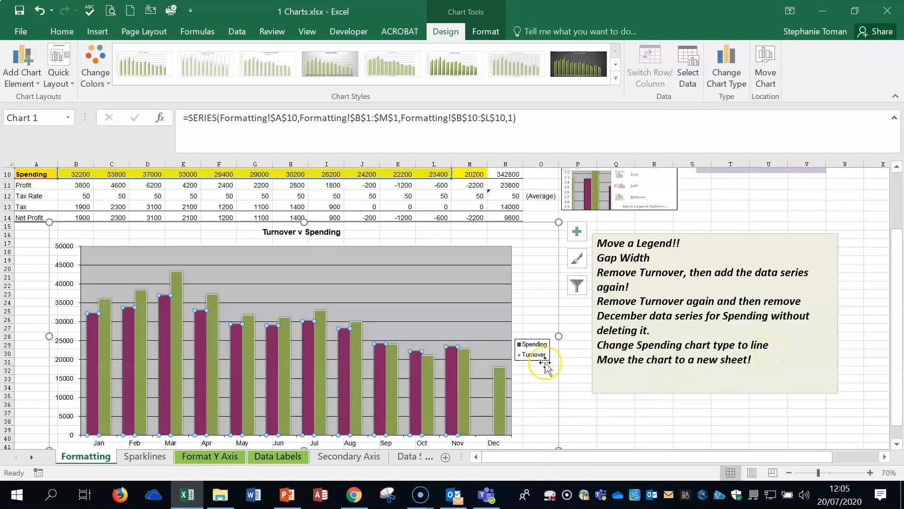
right_click(415, 377)
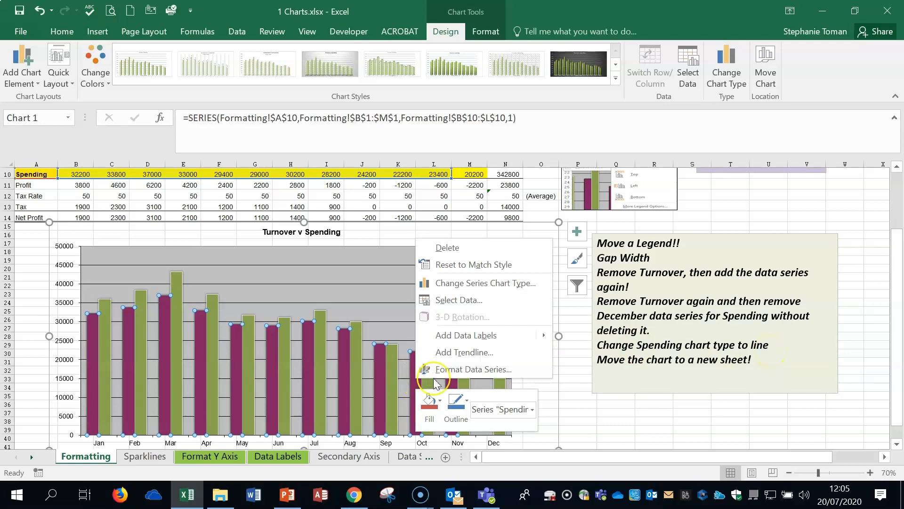
left_click(465, 283)
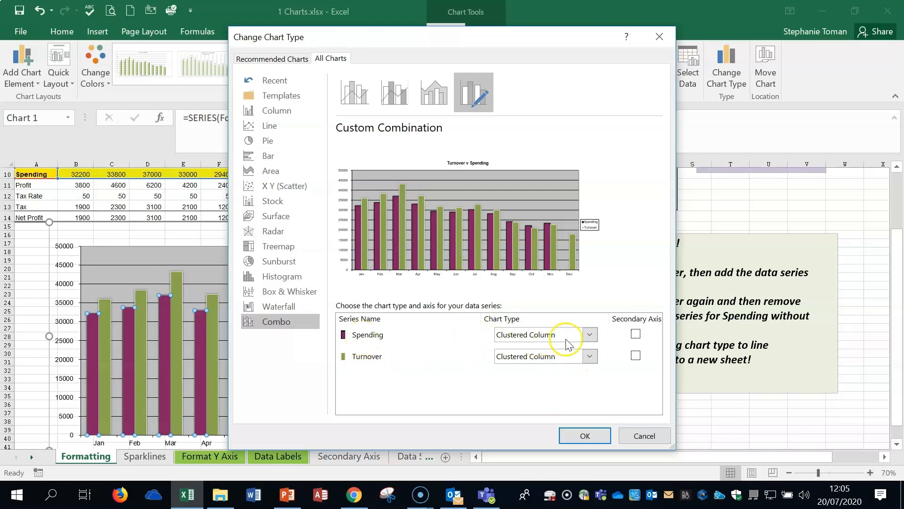
left_click(589, 335)
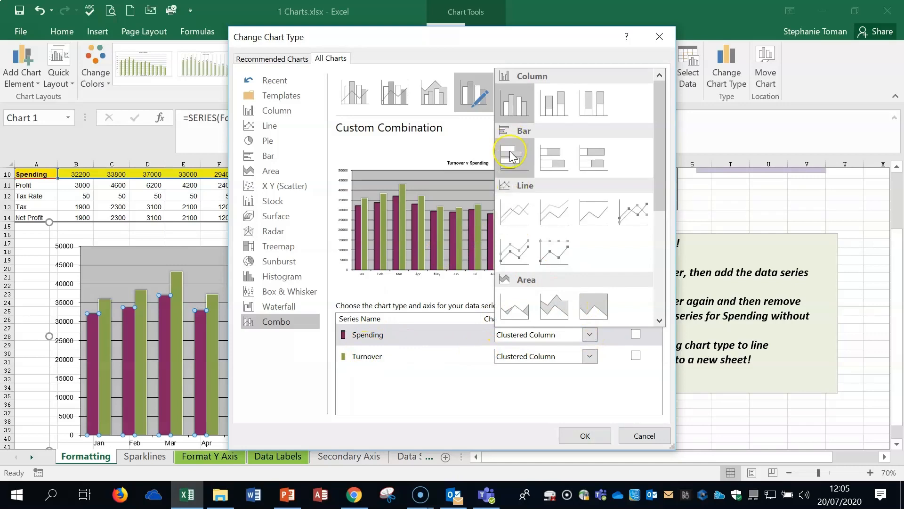
left_click(515, 221)
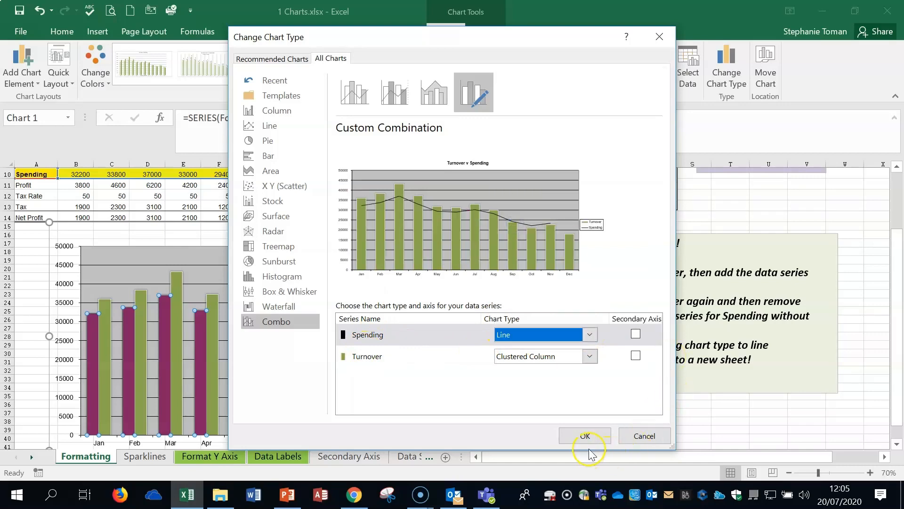
left_click(585, 435)
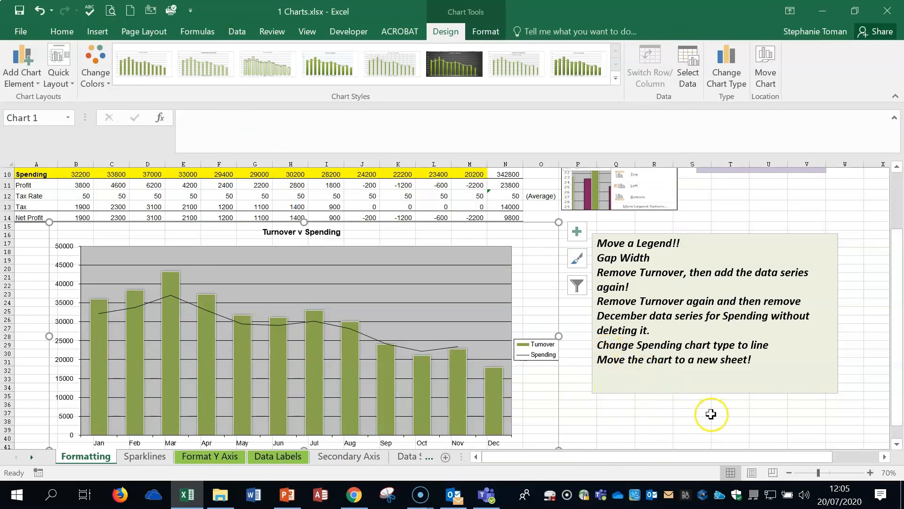
Step: Examine which commands are offered for the chart area, the legend, the Turnover series and the plot area
right_click(537, 269)
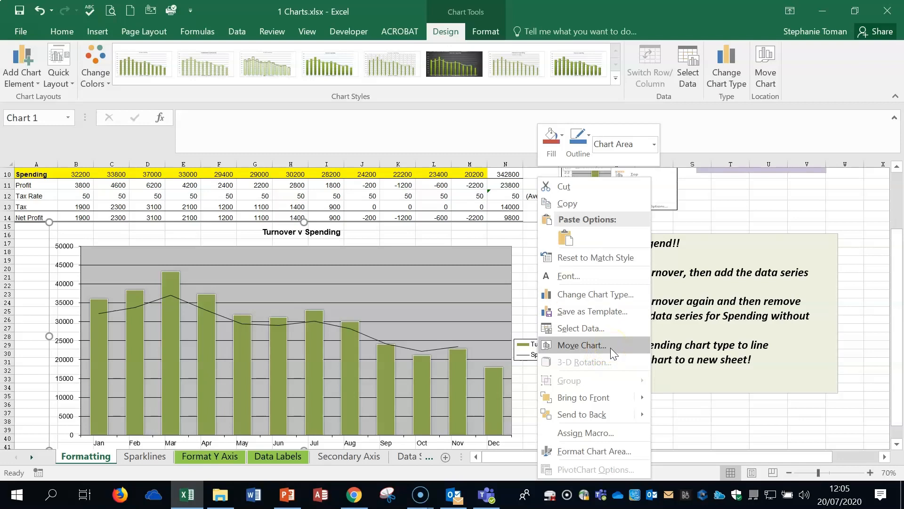
left_click(706, 410)
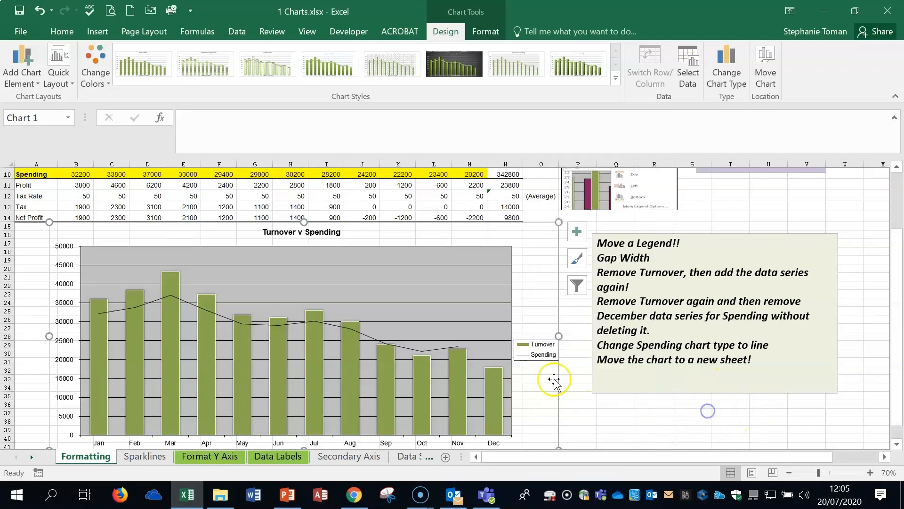
right_click(541, 361)
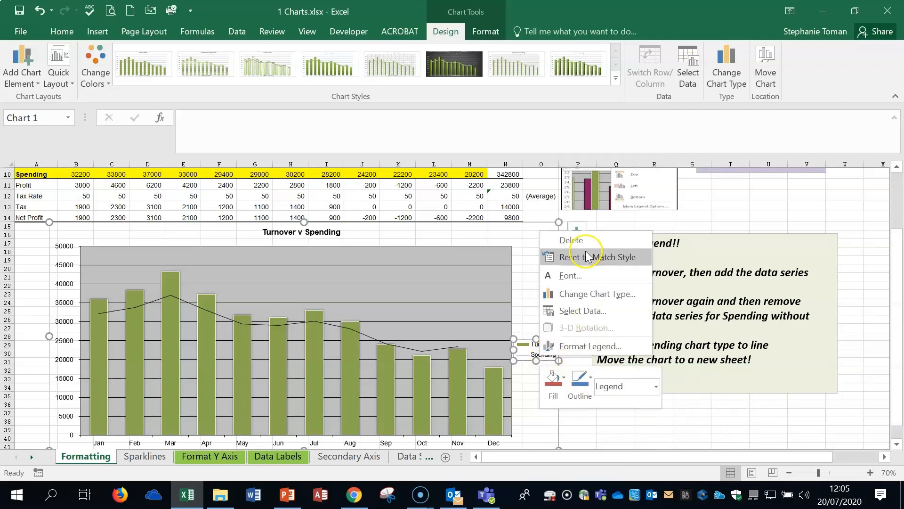
left_click(801, 418)
right_click(418, 378)
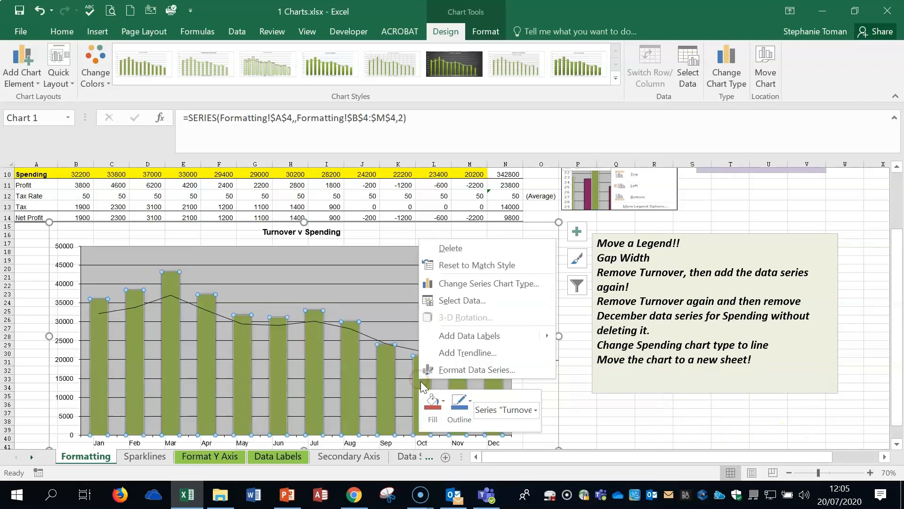
left_click(639, 419)
right_click(473, 278)
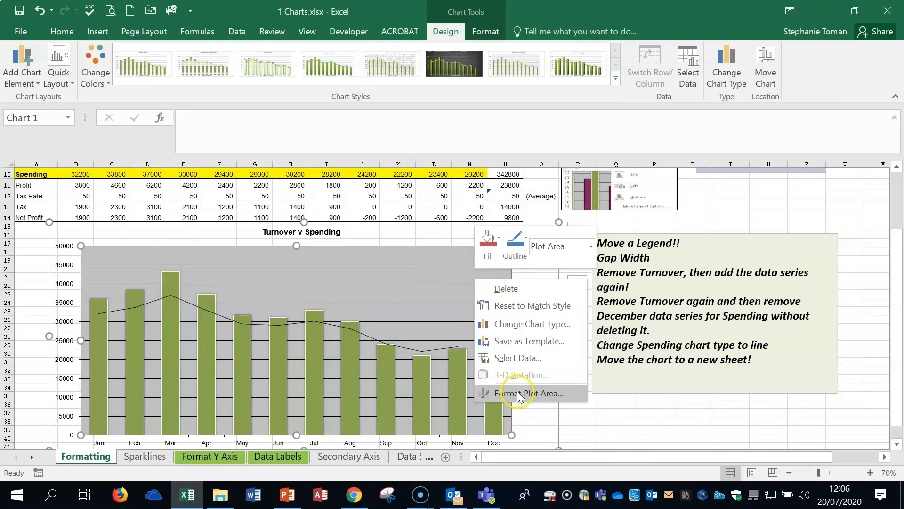
left_click(514, 414)
Step: Move the Turnover v Spending chart to a new sheet named Chart1
right_click(539, 302)
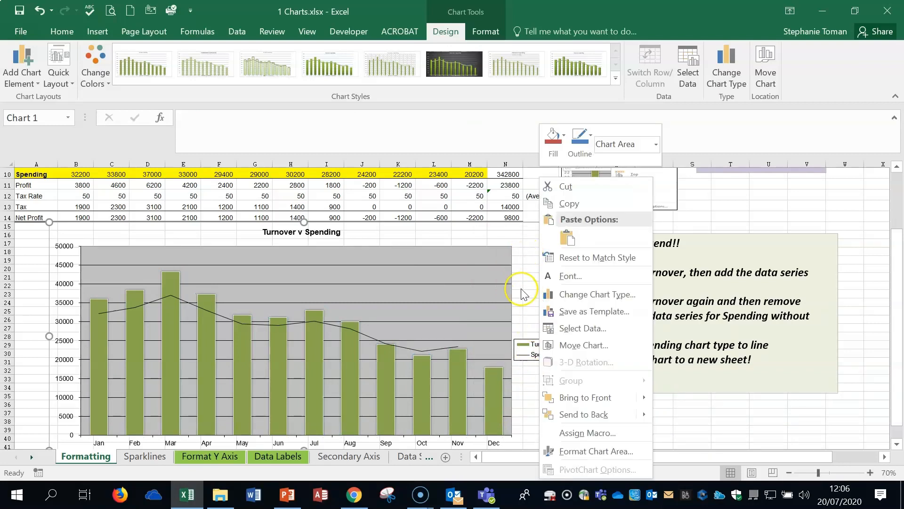
left_click(633, 344)
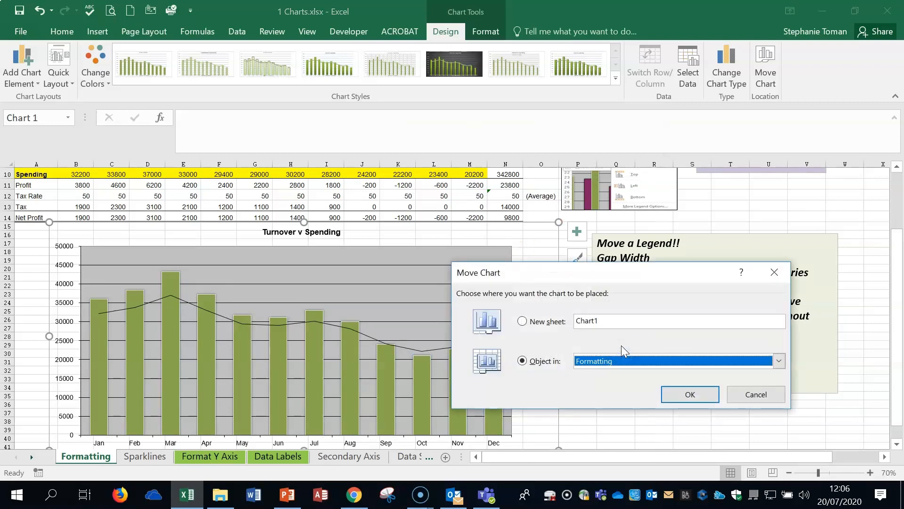
left_click(522, 322)
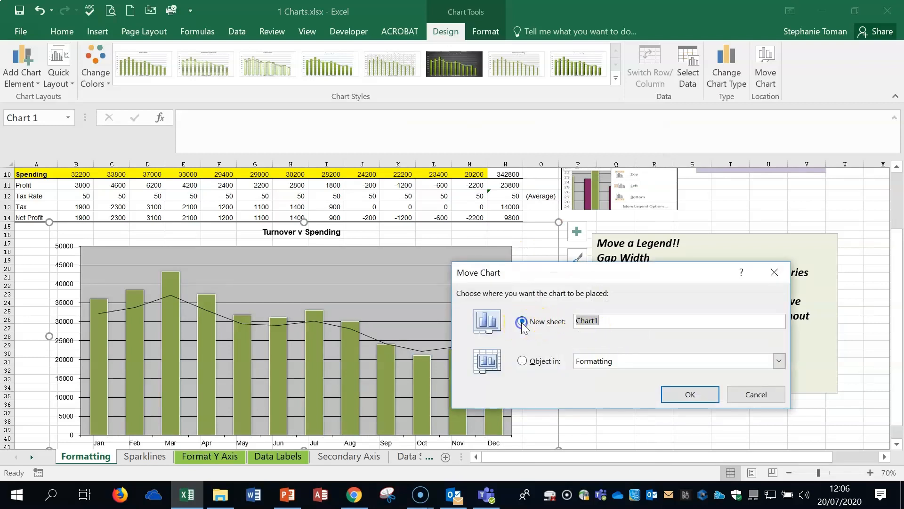
left_click(617, 319)
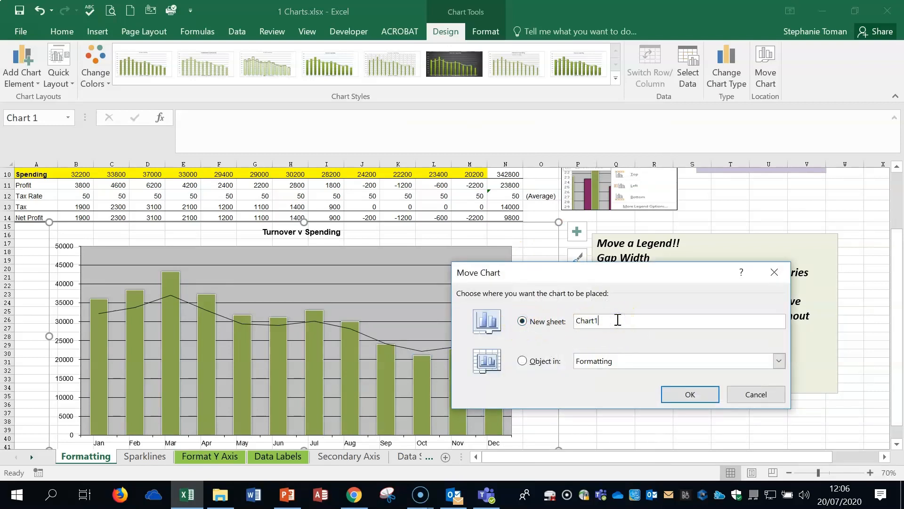
left_click(686, 395)
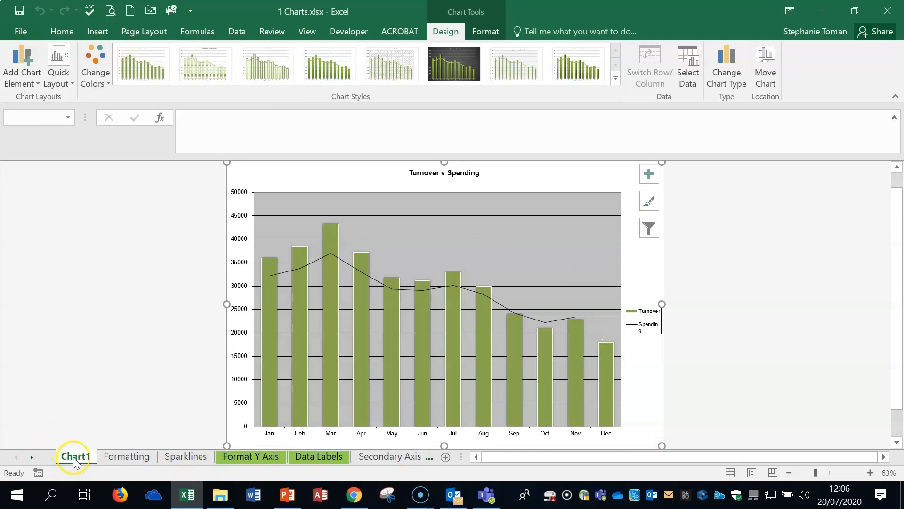
Step: Move the chart from the Chart1 sheet back into the Formatting sheet as an object
right_click(638, 253)
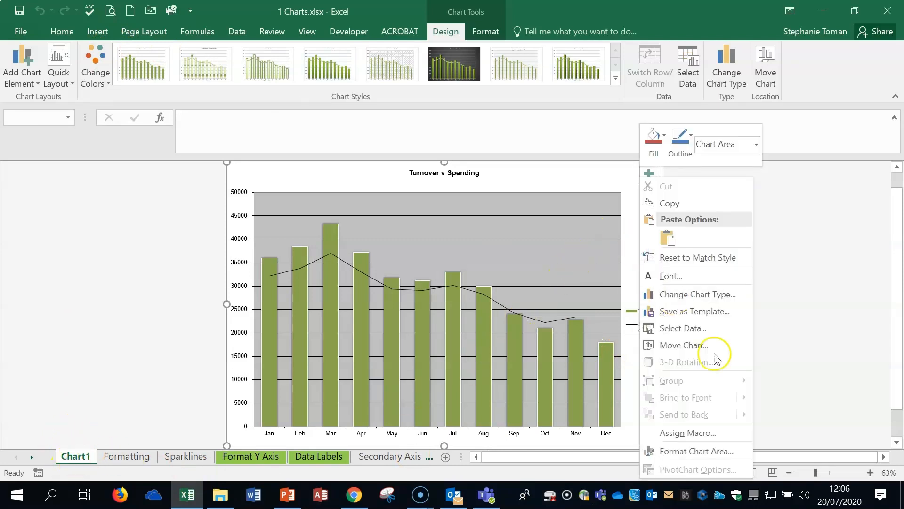
left_click(690, 344)
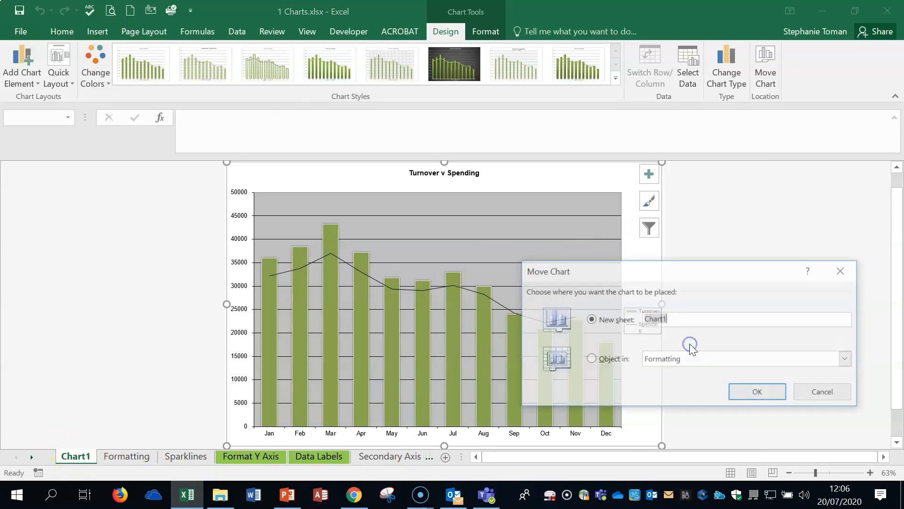
left_click(591, 360)
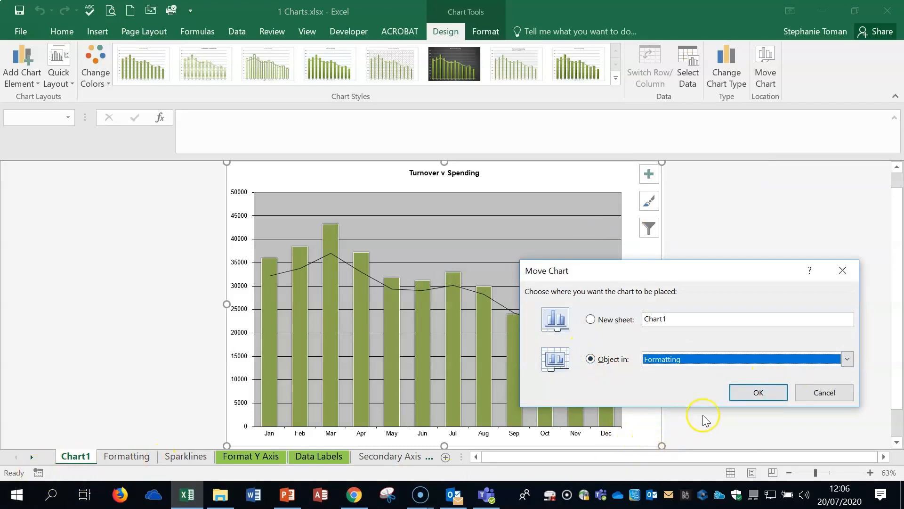
left_click(756, 394)
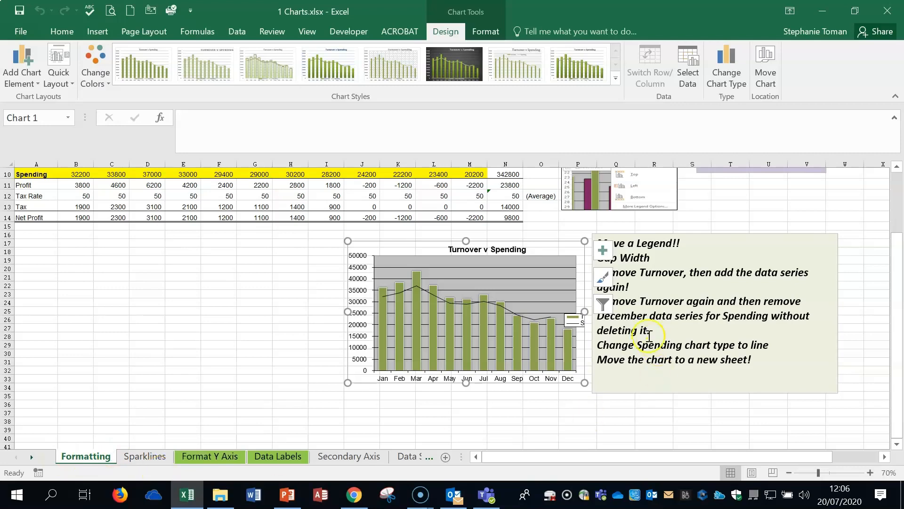
Step: Reposition the chart under the first data columns and enlarge it to span nearly the full width of the table
left_click_drag(431, 243, 139, 239)
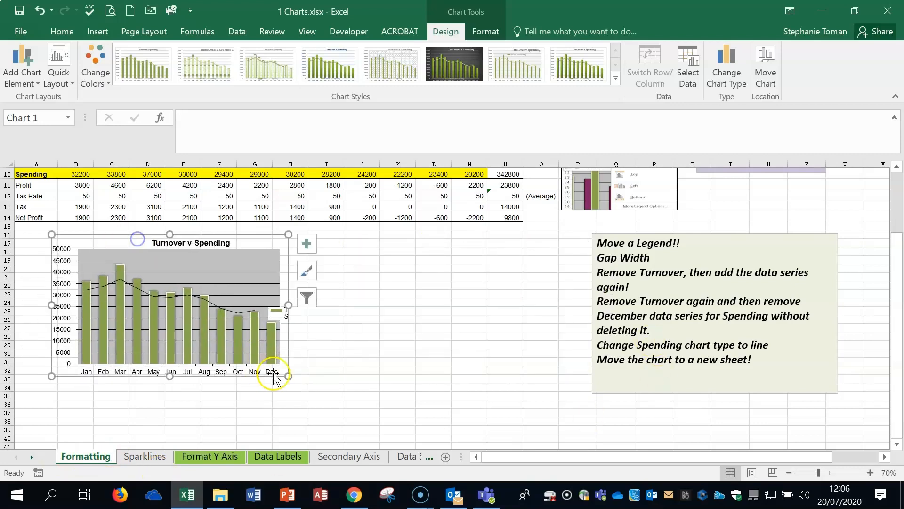
left_click_drag(288, 377, 529, 412)
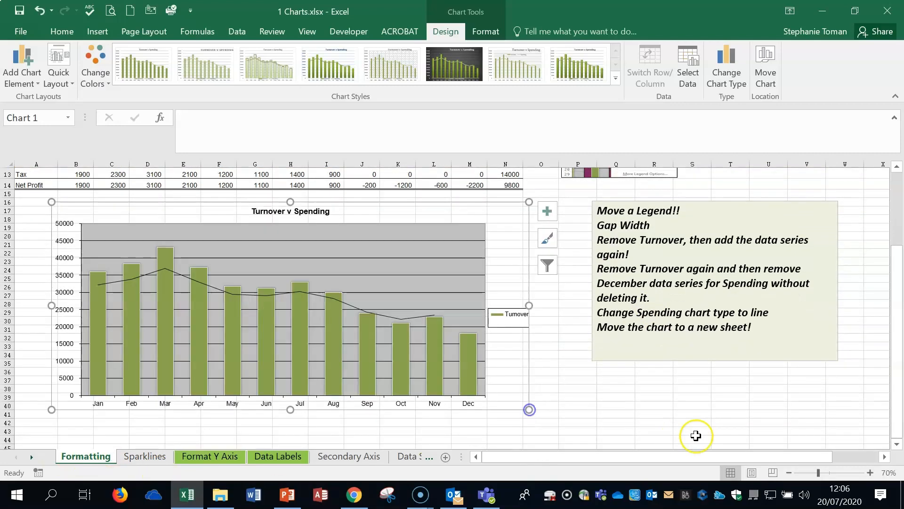
Step: Open the Sparklines sheet and inspect the data and location ranges of the sparkline group in column Q
left_click(693, 436)
left_click(616, 414)
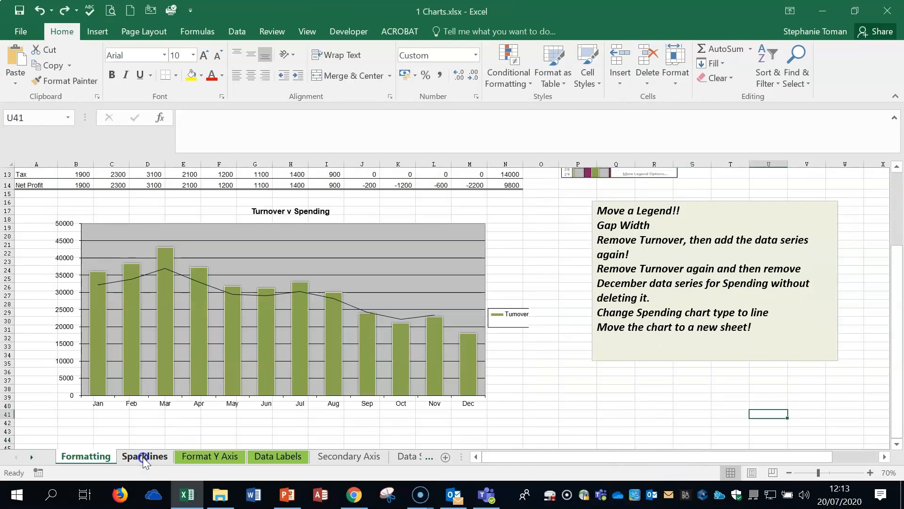
left_click(143, 457)
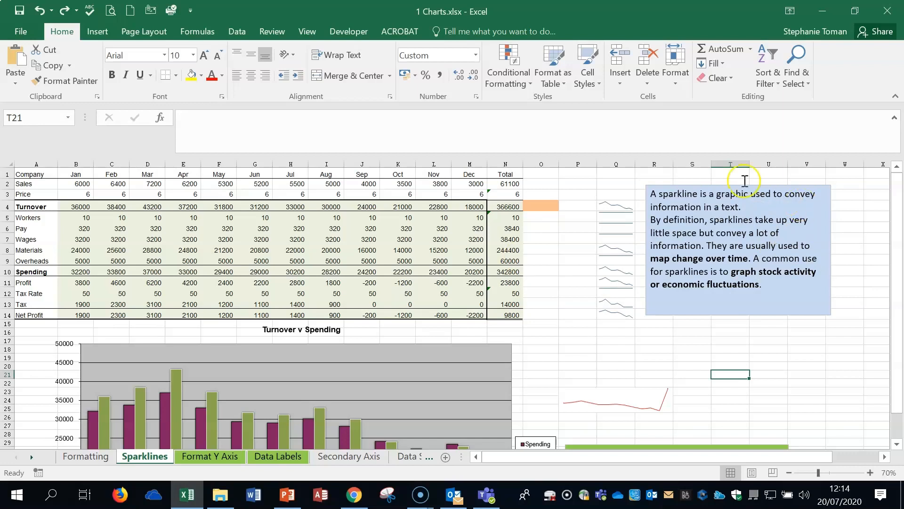
left_click(622, 214)
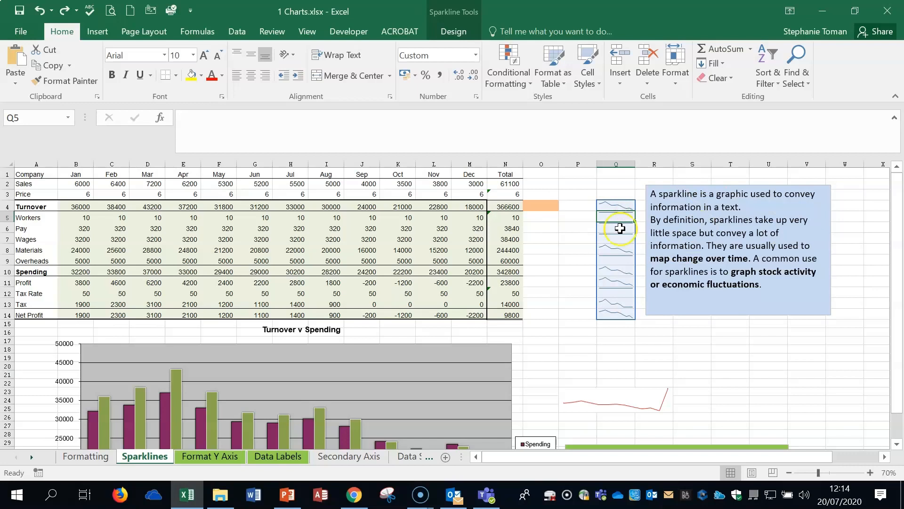
right_click(617, 251)
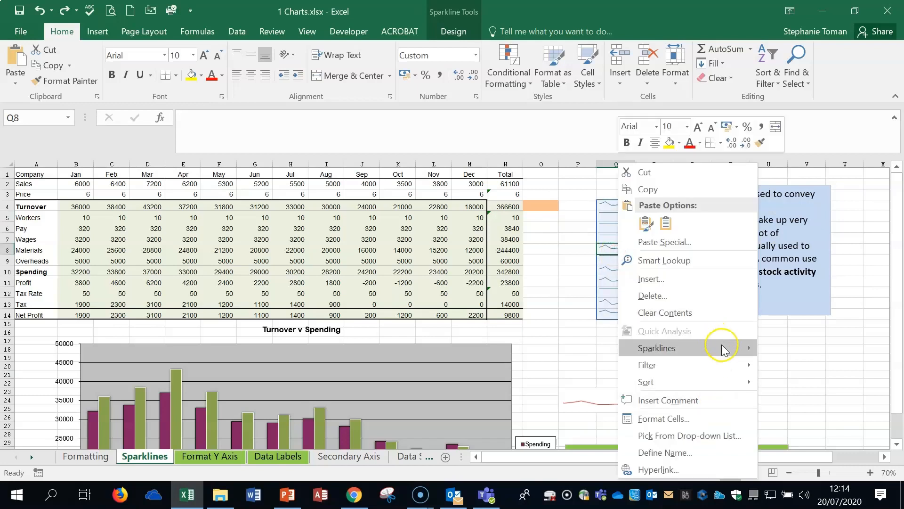
mouse_move(724, 349)
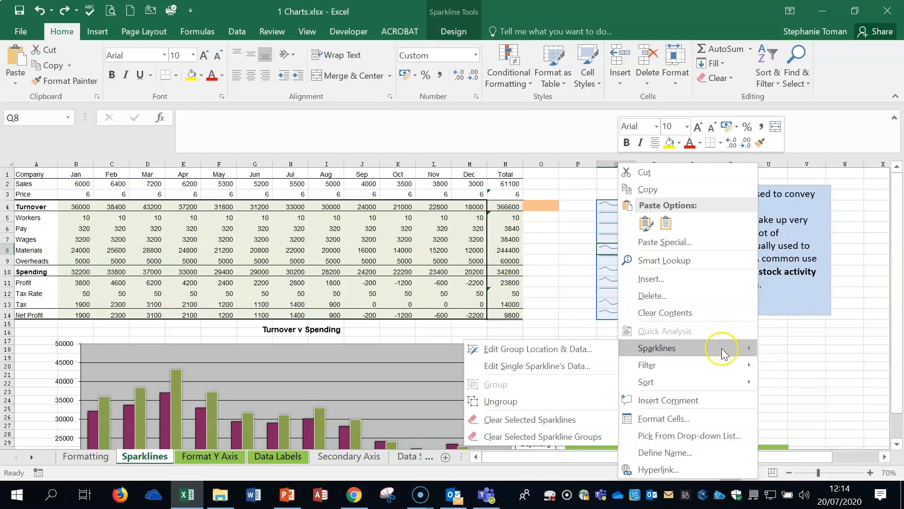
left_click(544, 351)
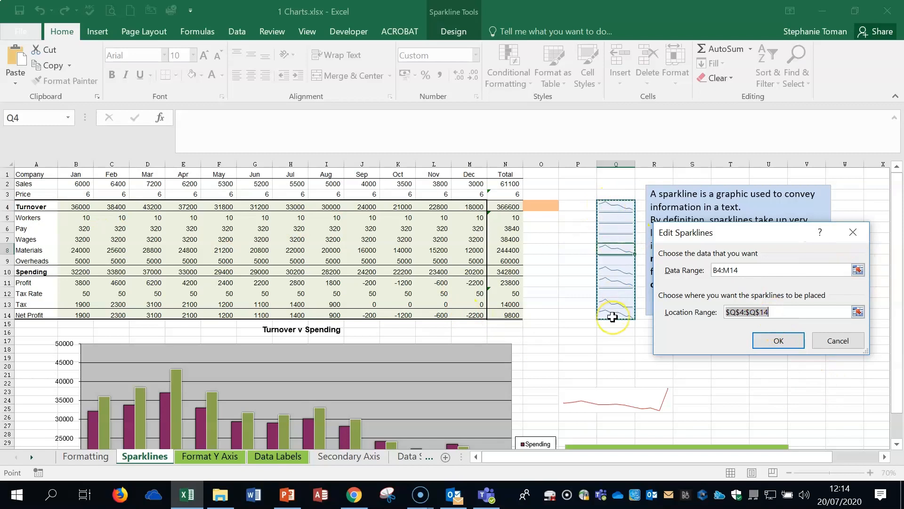
left_click(839, 340)
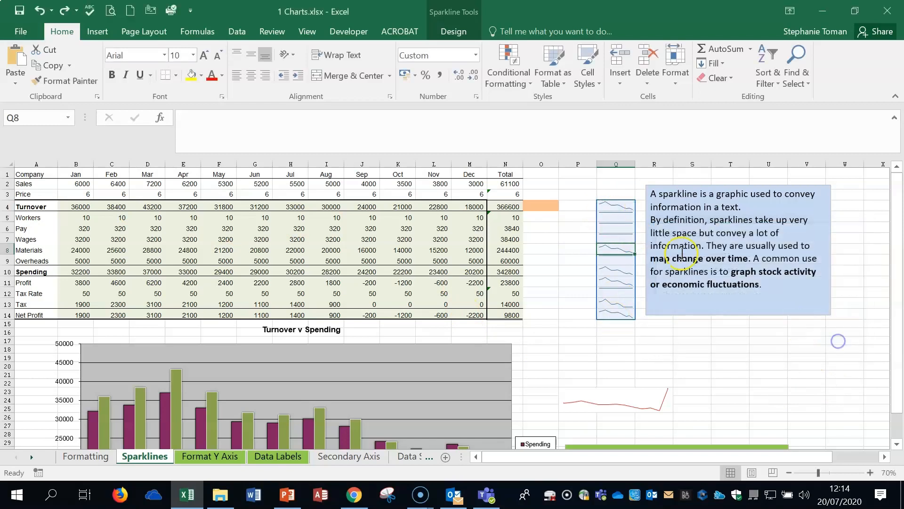
Step: Clear the sparkline group from cells Q4:Q14
left_click_drag(607, 206, 612, 314)
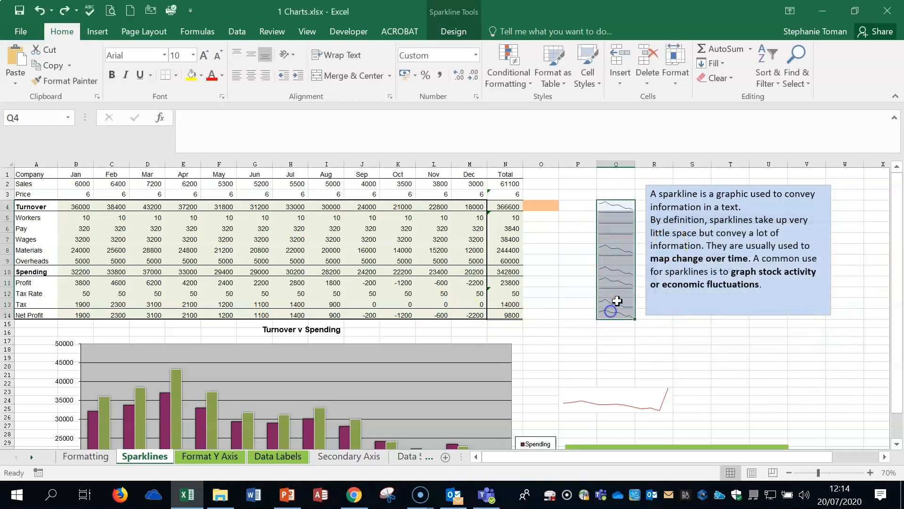
right_click(618, 301)
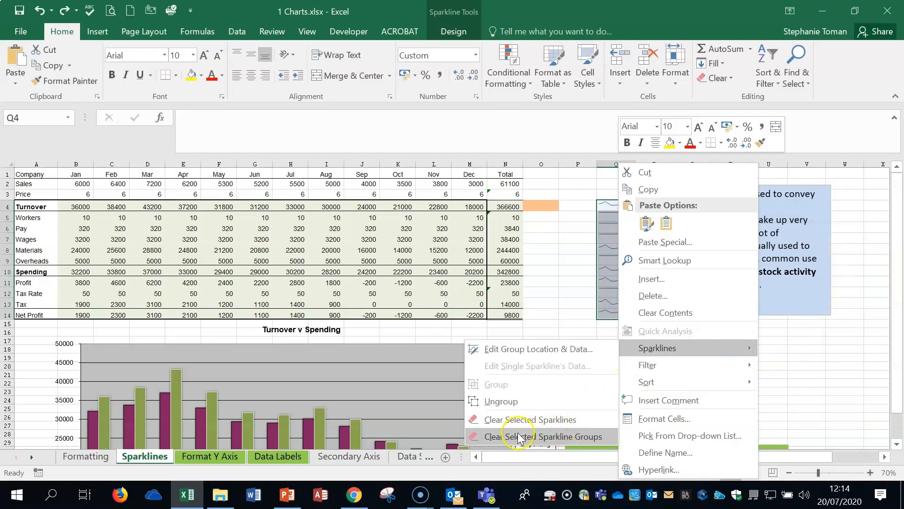
left_click(554, 438)
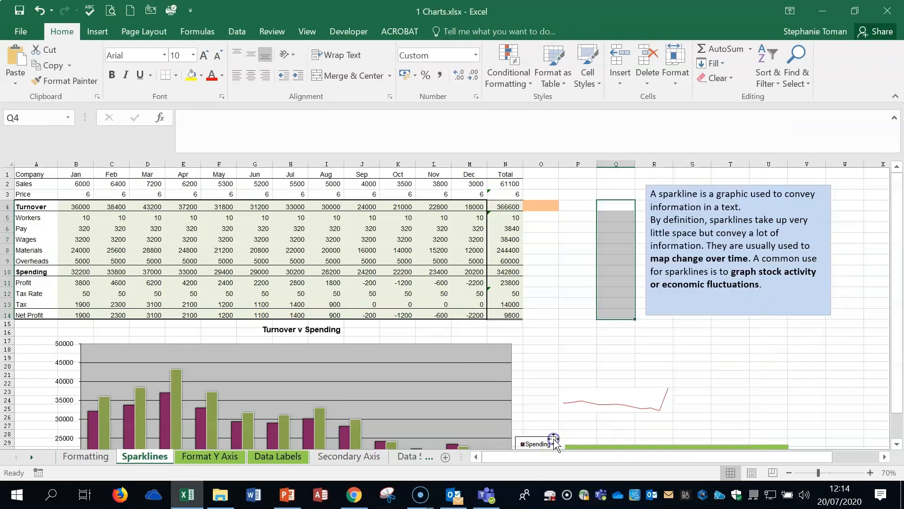
Step: Insert line sparklines in Q4:Q14 using the data range B4:M14
left_click_drag(614, 208, 616, 316)
left_click(96, 32)
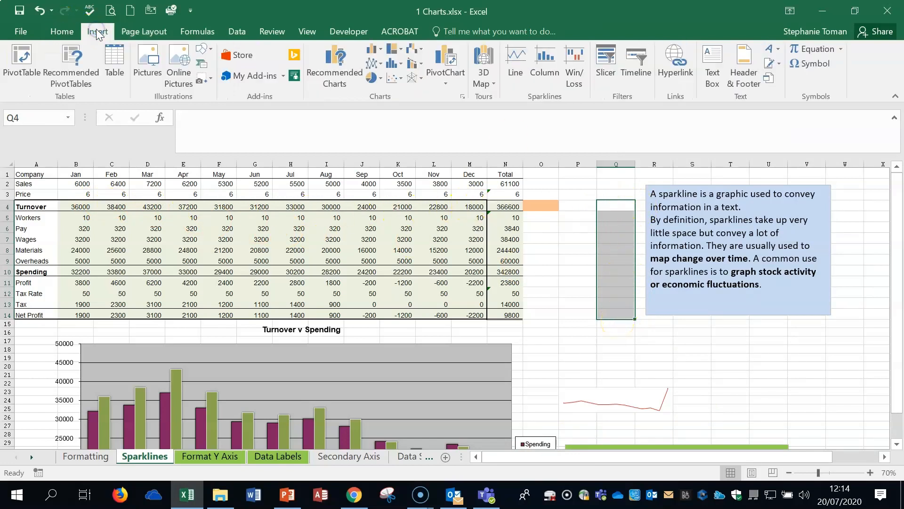
left_click(517, 69)
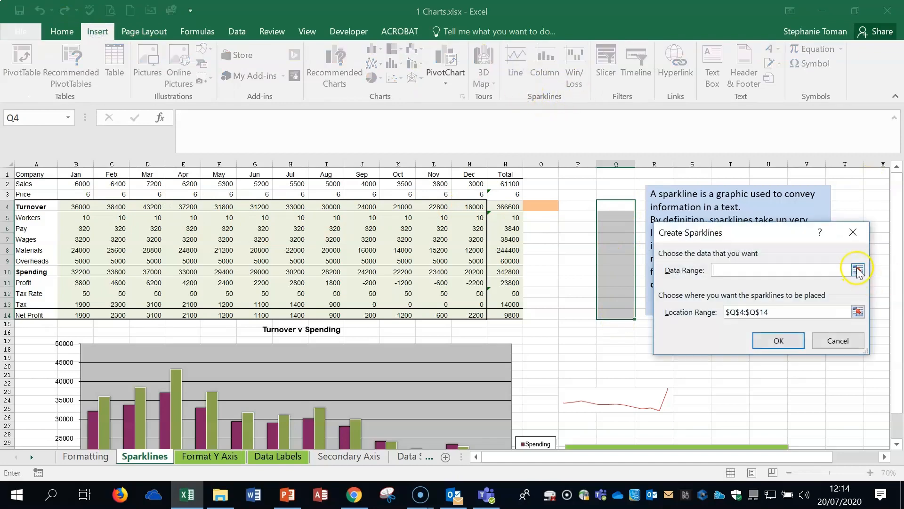
left_click(858, 270)
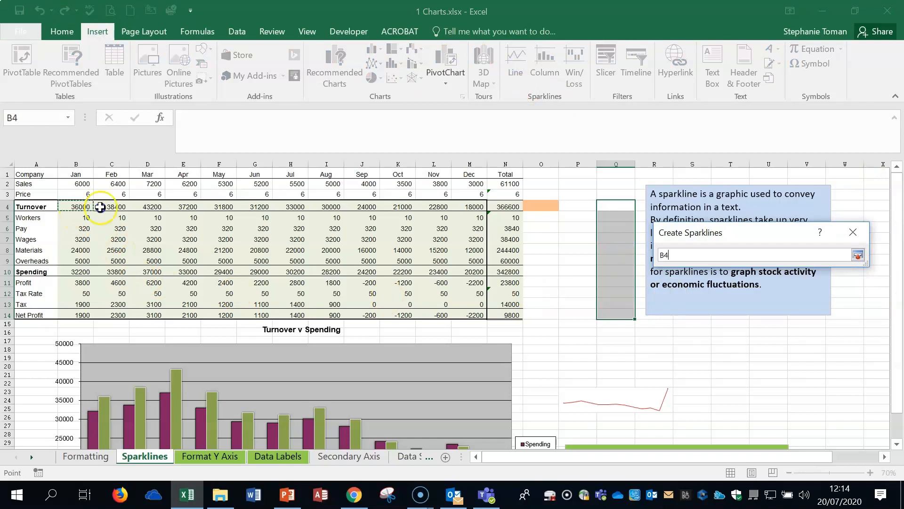
left_click_drag(100, 206, 478, 315)
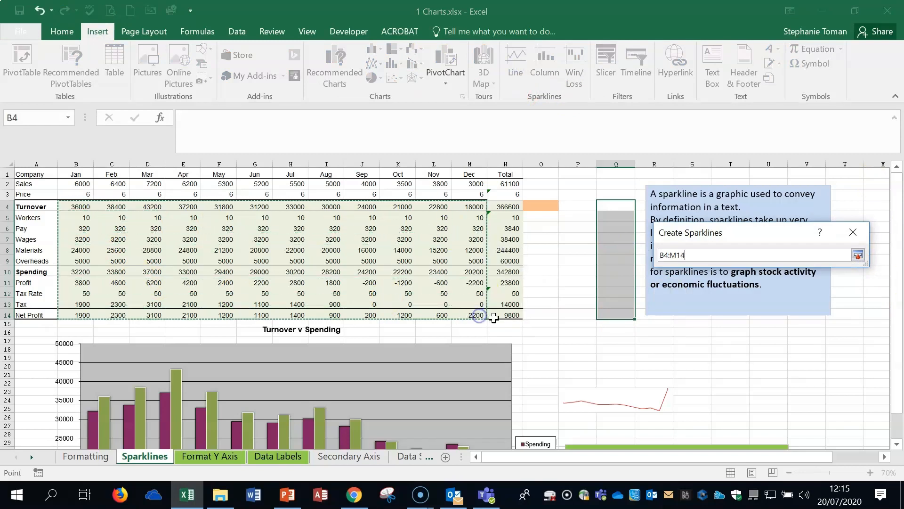
left_click(858, 254)
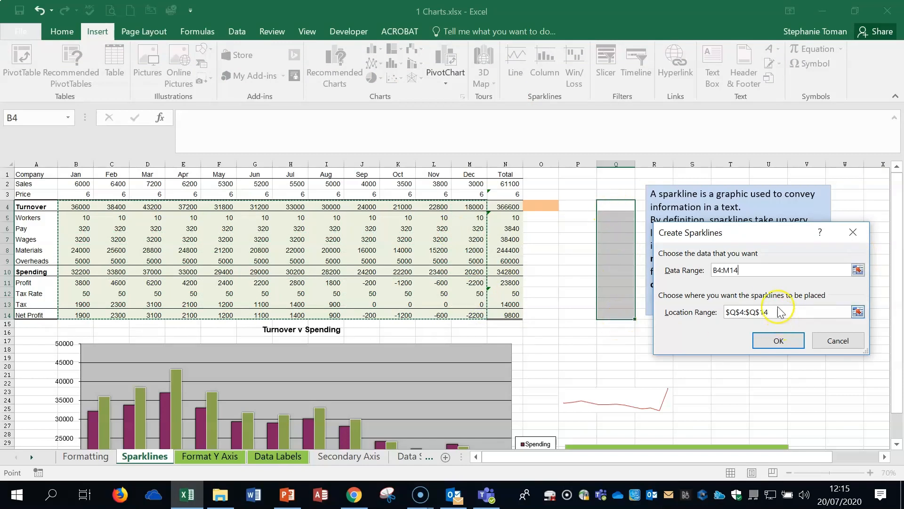
left_click(778, 340)
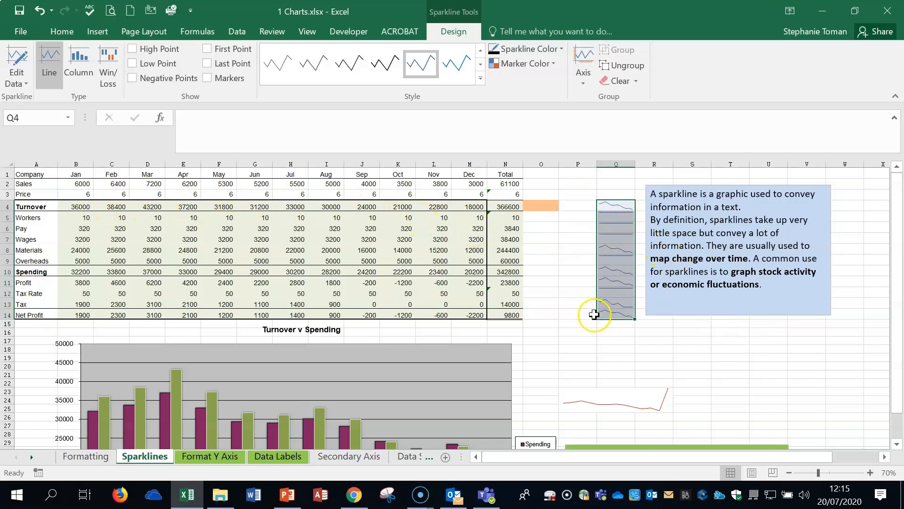
Step: Check the source data range of the single red sparkline in the merged cell P23
left_click(651, 404)
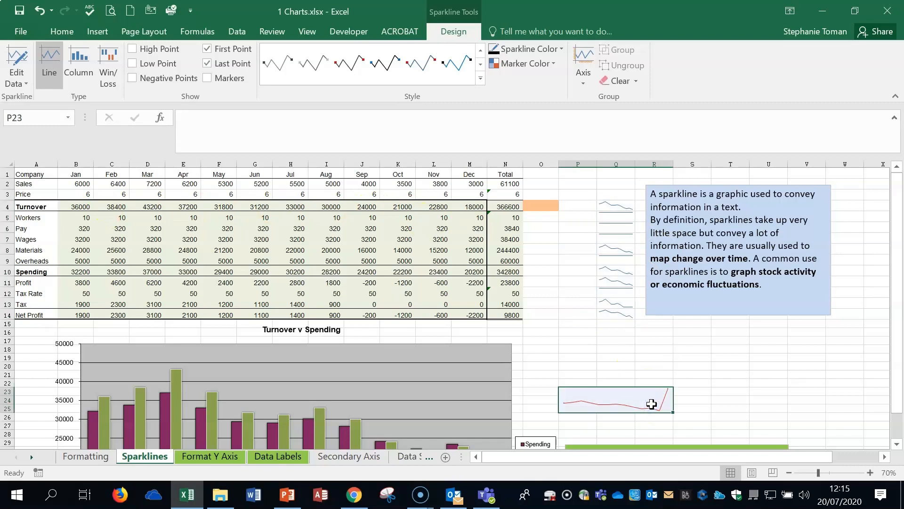
right_click(651, 403)
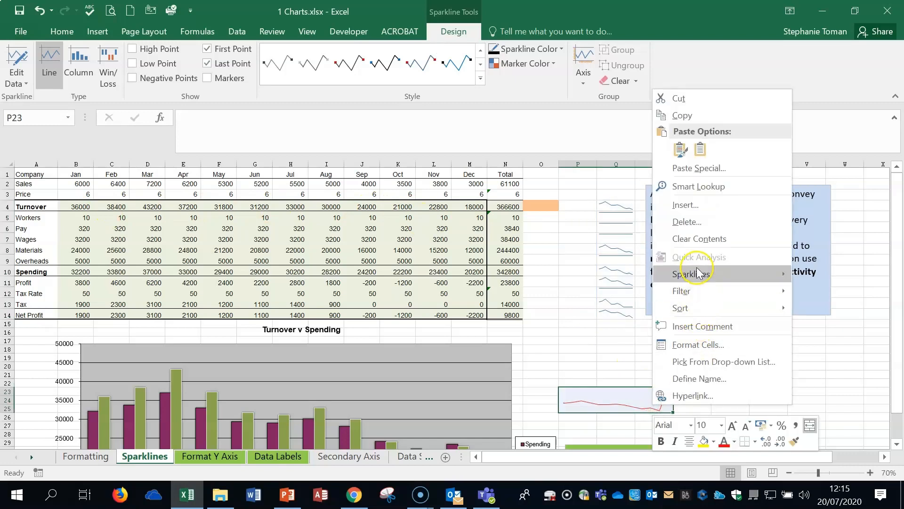
mouse_move(703, 277)
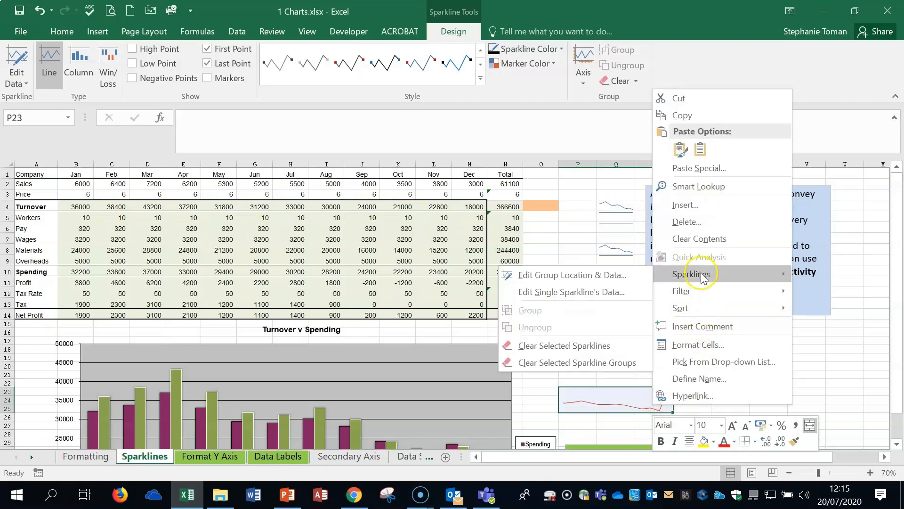
left_click(563, 292)
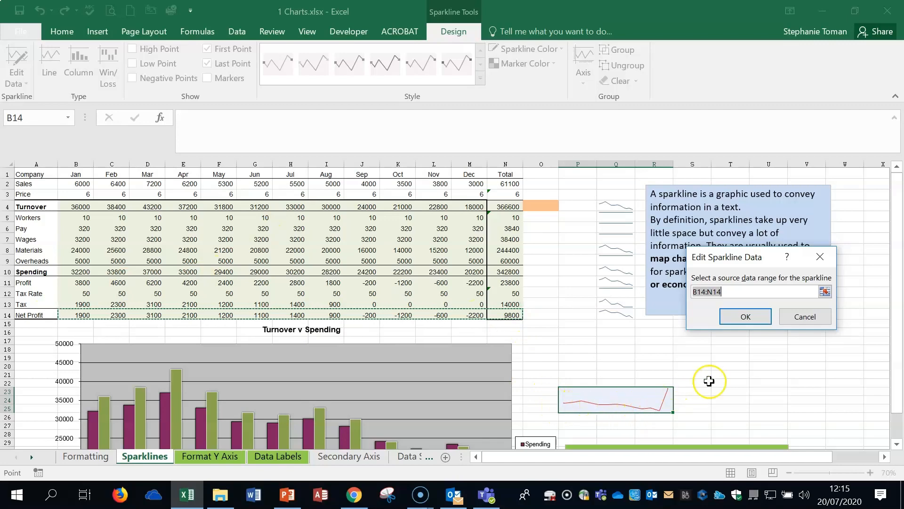
left_click(802, 316)
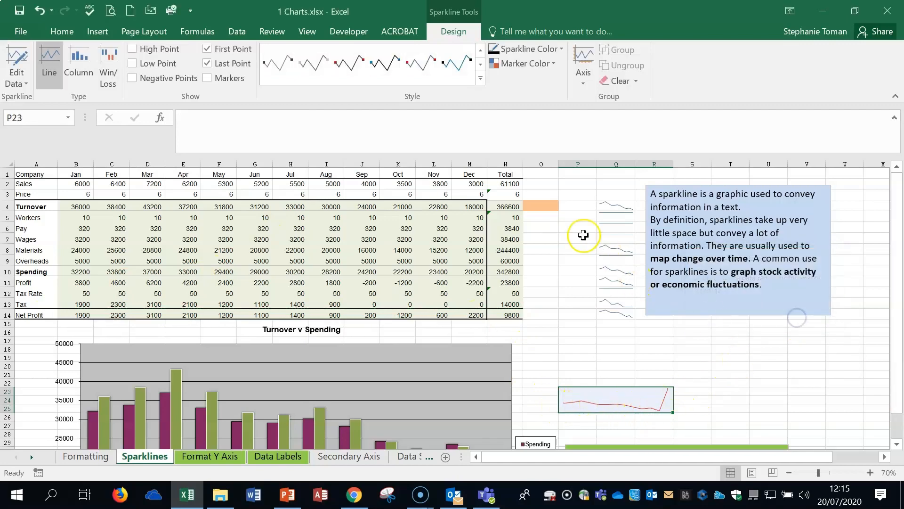
Step: Try to insert line sparklines in the single cell O4 using the data range B4:M14
left_click(534, 213)
left_click(546, 205)
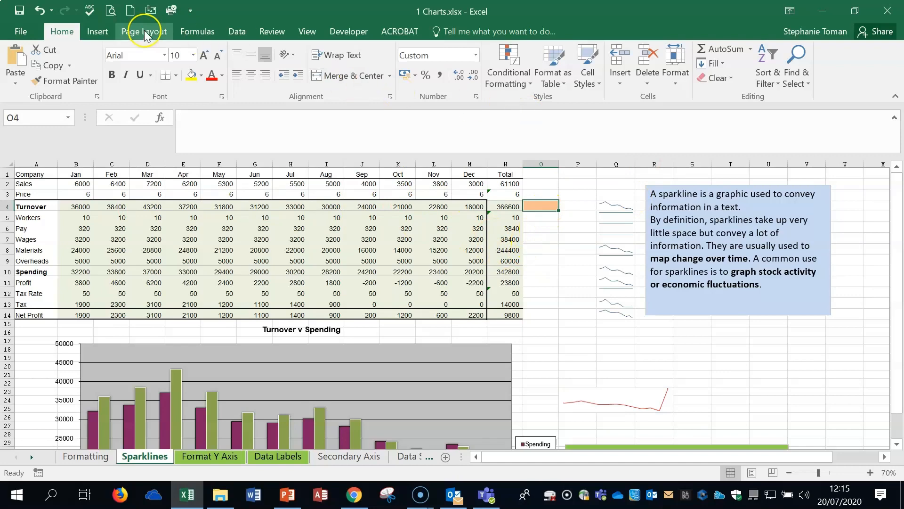
left_click(98, 31)
left_click(511, 78)
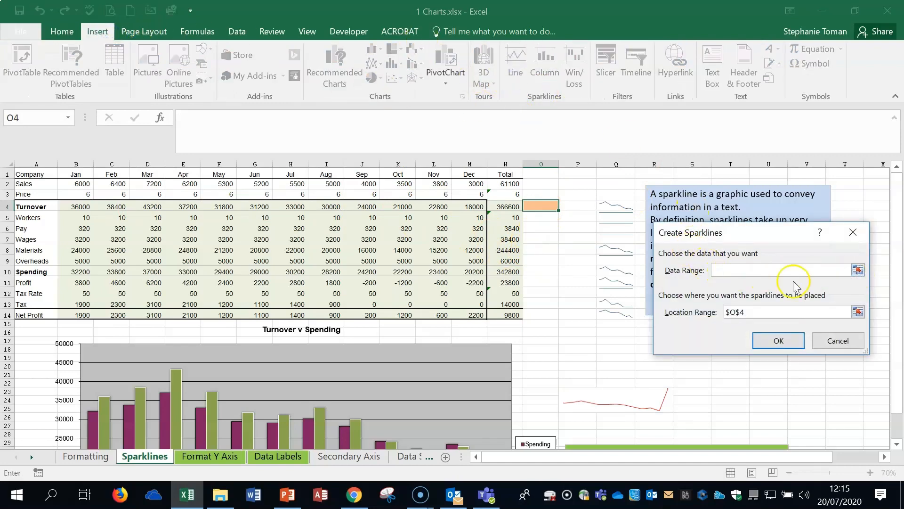
left_click(76, 203)
left_click_drag(86, 211, 466, 316)
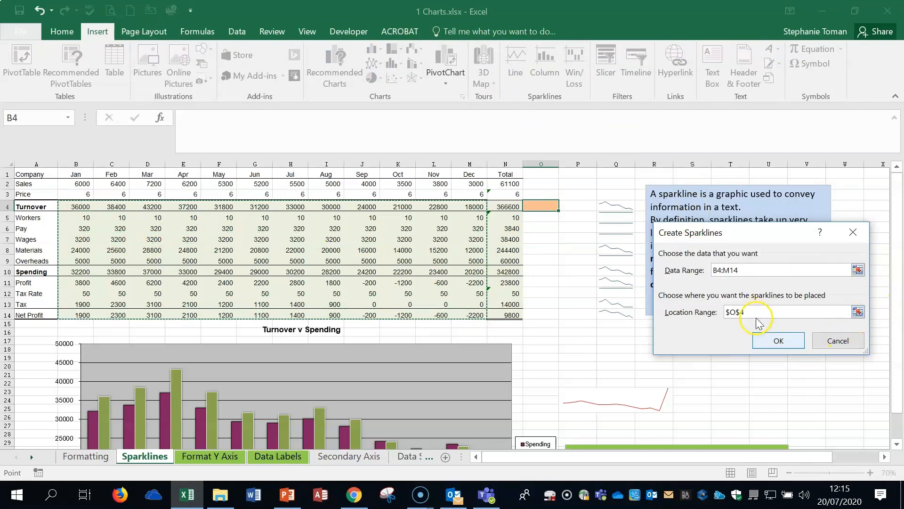
left_click(778, 341)
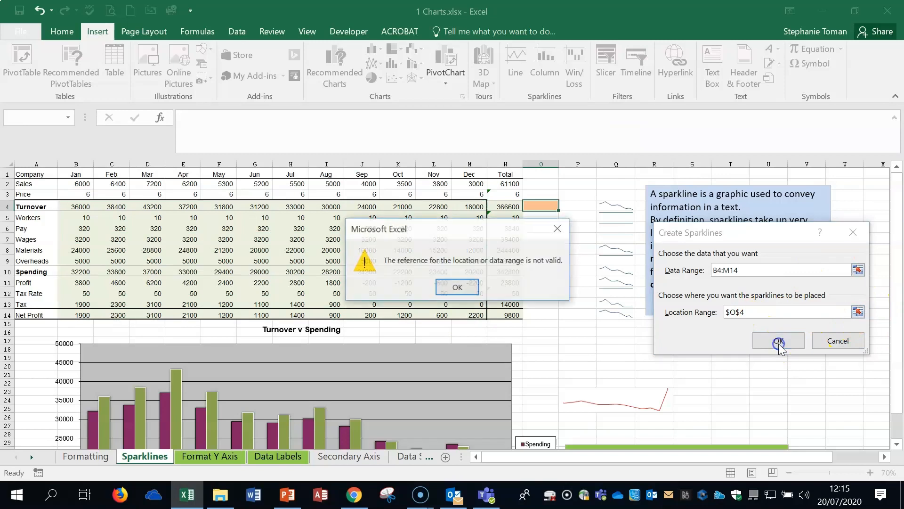
left_click(457, 287)
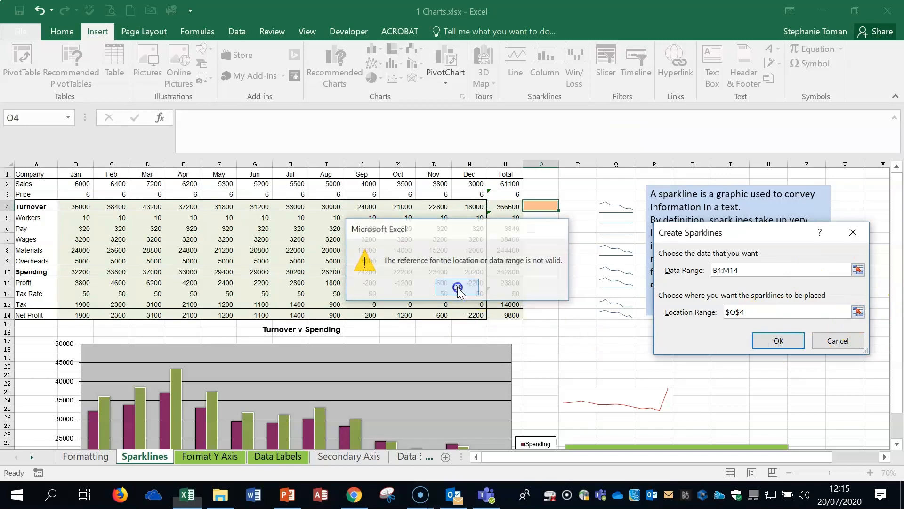
Step: Set the sparklines' location range to O4:O14 and create them beside the Total column
left_click(858, 312)
left_click_drag(539, 203, 540, 315)
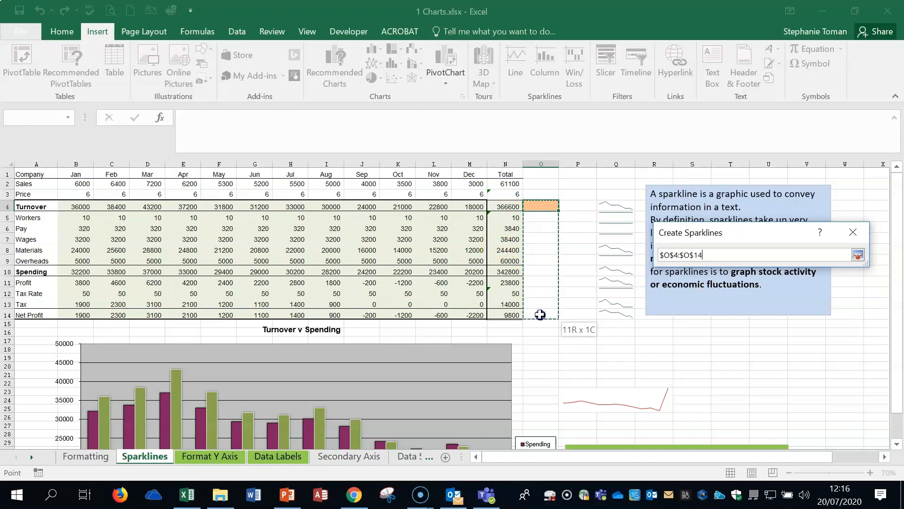
left_click(858, 255)
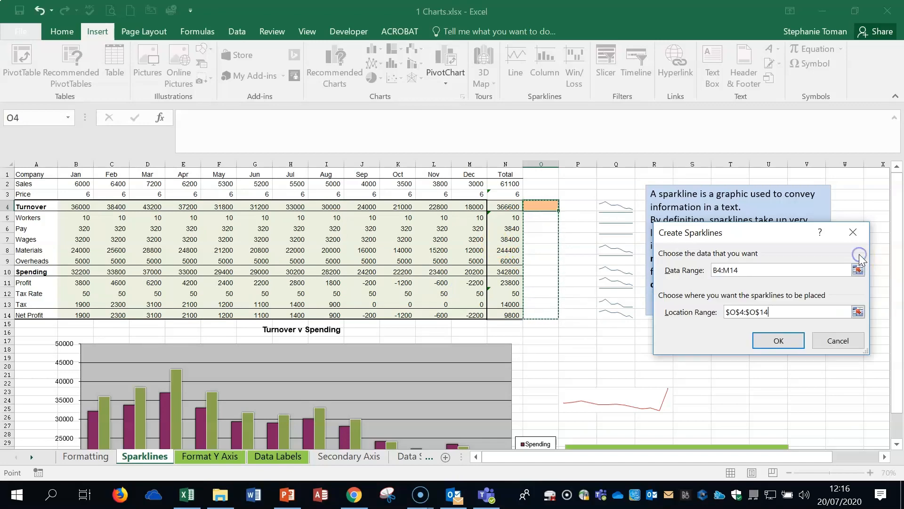
left_click(786, 351)
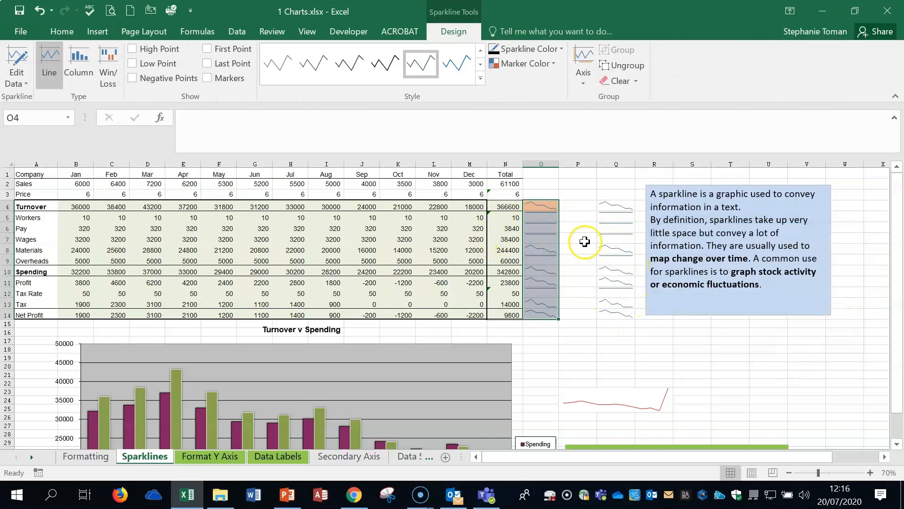
left_click(785, 347)
Step: Clear the red sparkline group from the merged cell P23 and undo the clearing
scroll(783, 347, "down", 1)
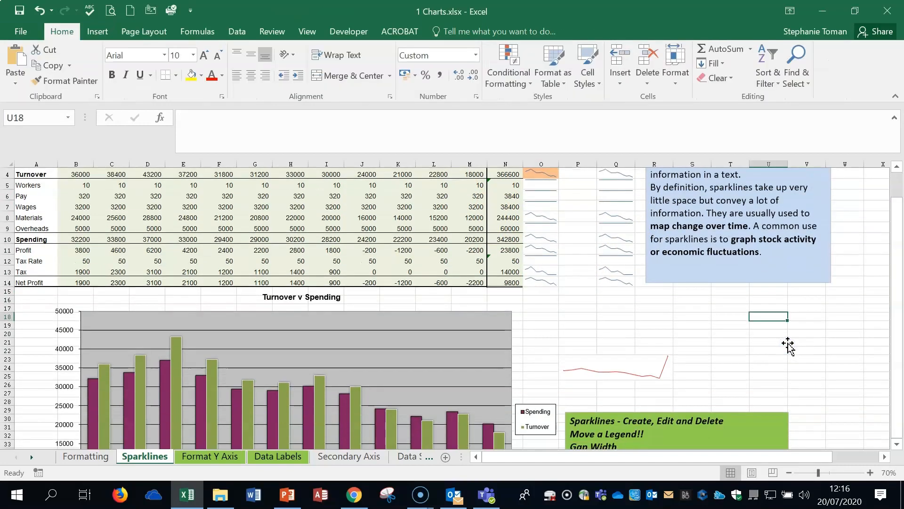
right_click(654, 367)
mouse_move(704, 242)
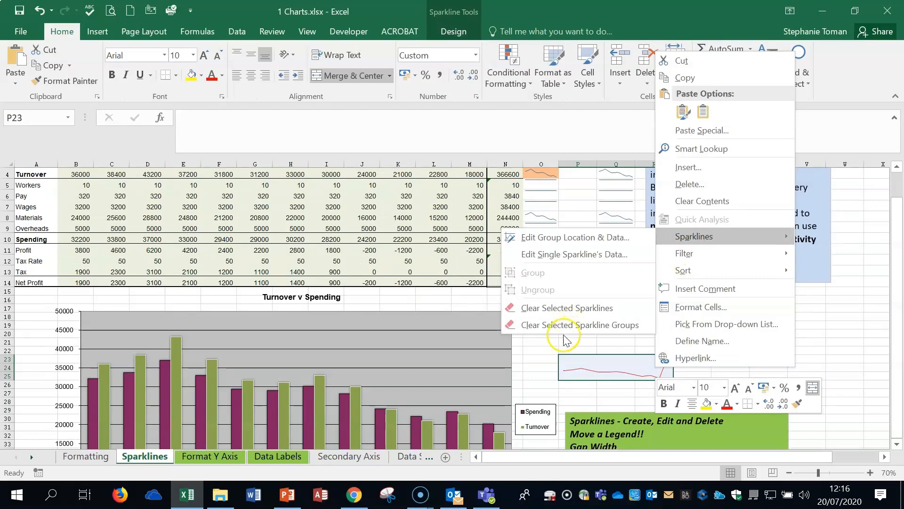
left_click(575, 325)
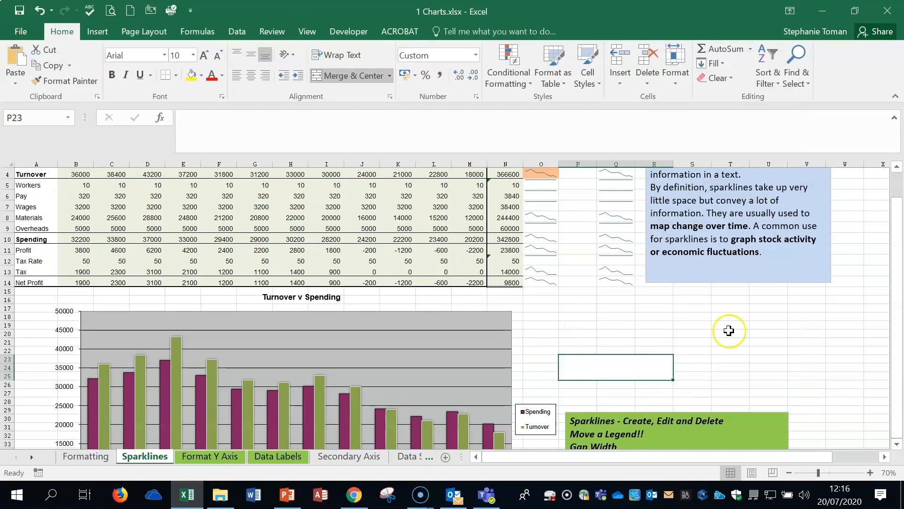
left_click(752, 332)
left_click(629, 367)
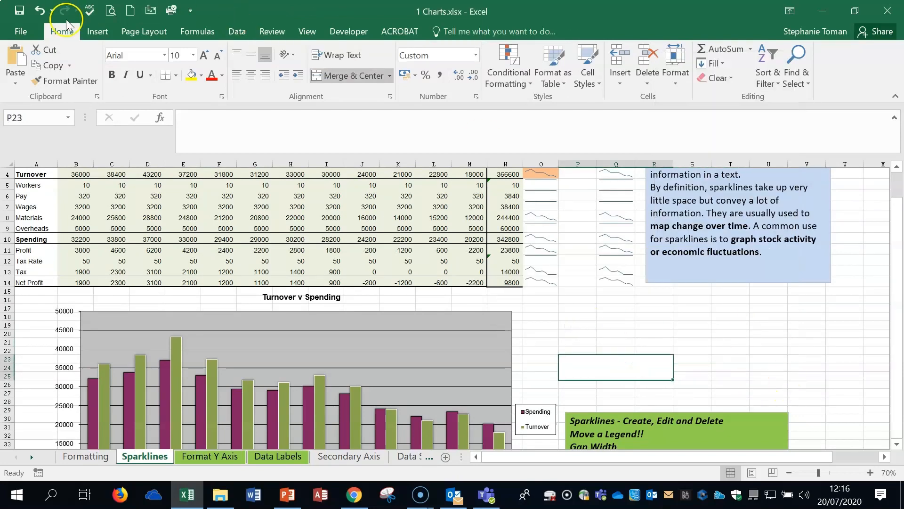
left_click(39, 10)
left_click(803, 365)
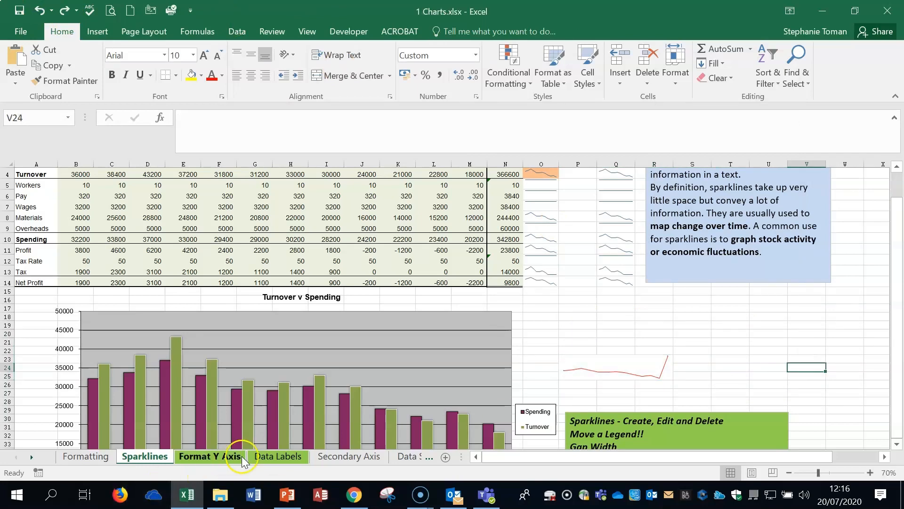
Step: Open the Format Y Axis sheet with the Sales chart
left_click(213, 457)
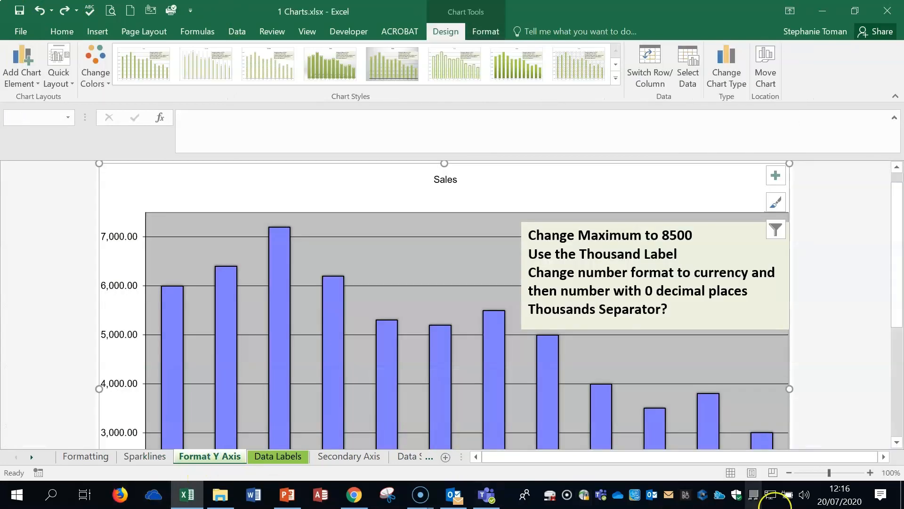
Step: Open the formatting options of the Sales chart's Y axis and set its maximum bound to 8500
left_click(789, 472)
left_click(788, 473)
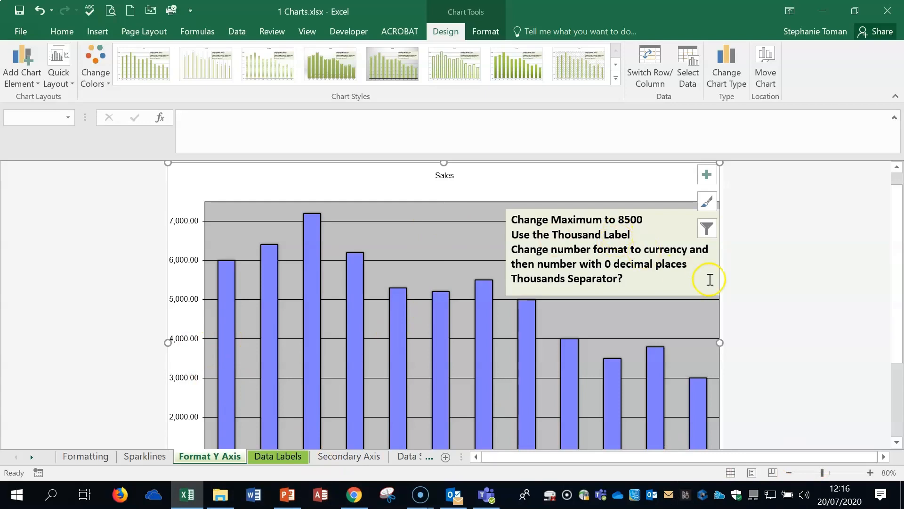
double_click(183, 300)
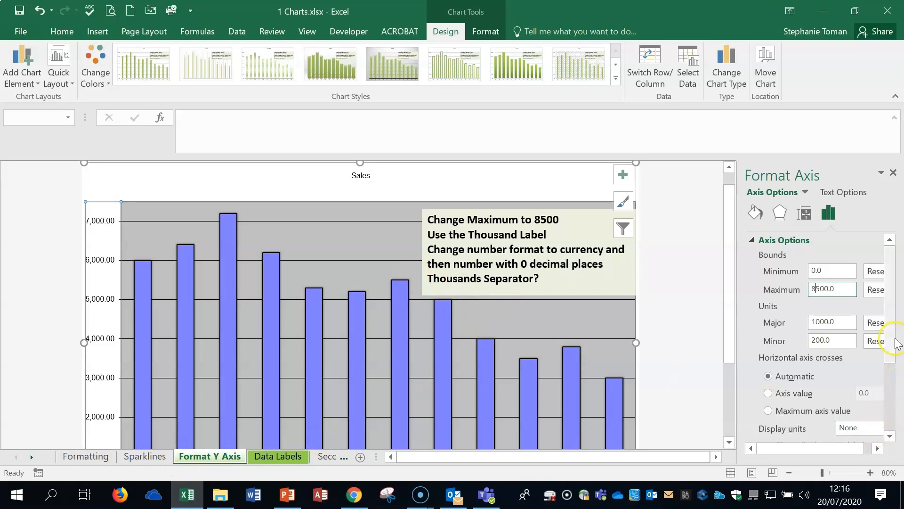
Step: Set the Y axis display units to Thousands
left_click_drag(889, 344, 890, 394)
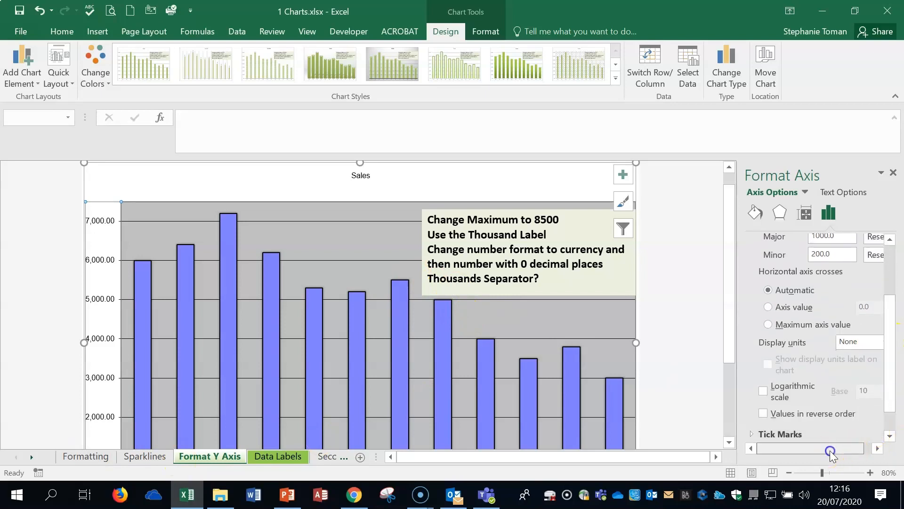
left_click_drag(829, 451, 854, 451)
left_click(876, 341)
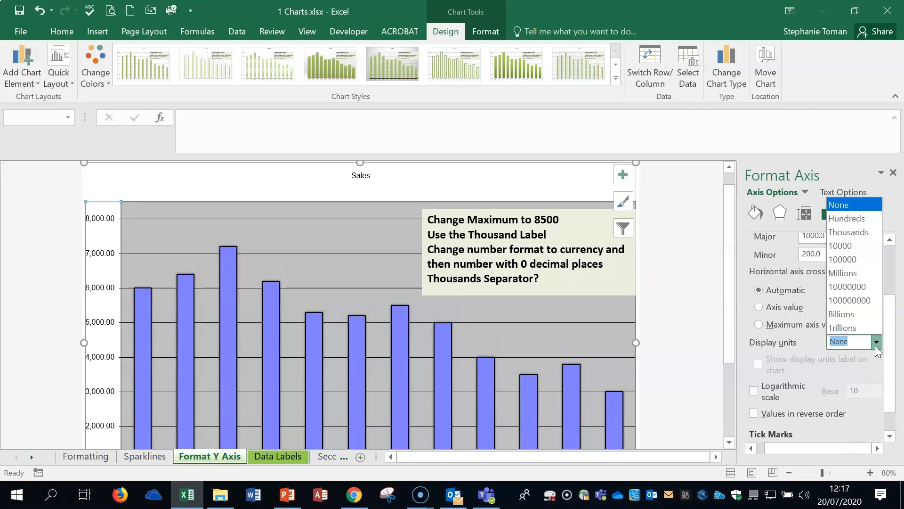
left_click(862, 233)
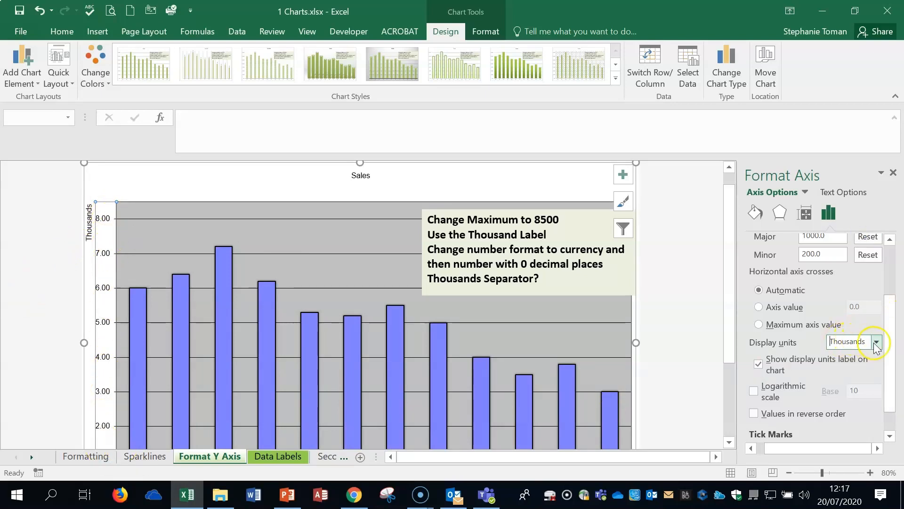
Step: Reset the display units to None, then choose Thousands again without showing the units label on the chart
left_click(875, 343)
left_click(843, 203)
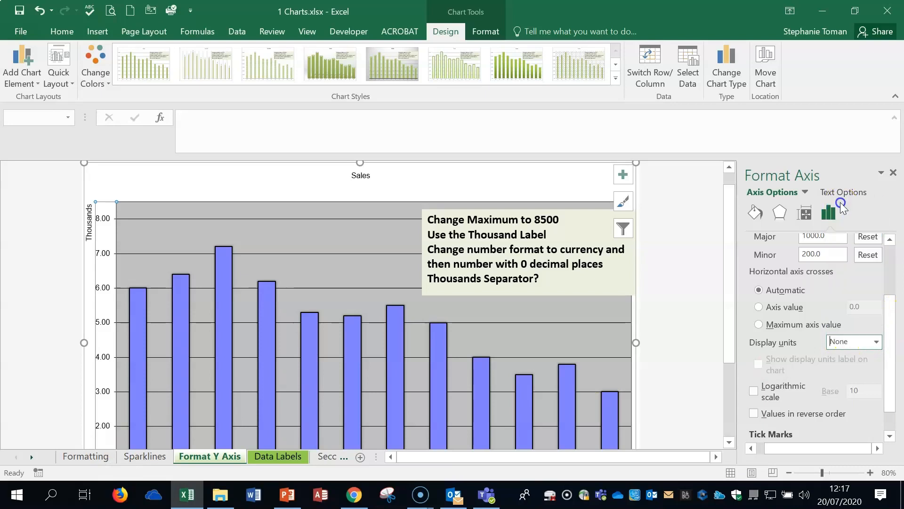
left_click(872, 342)
left_click(854, 230)
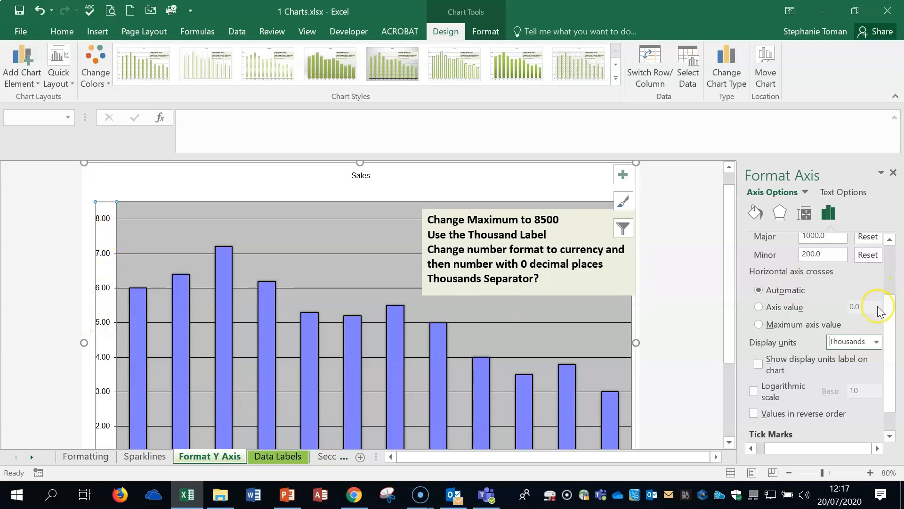
Step: Format the Y axis numbers as Currency with 0 decimal places
left_click_drag(886, 305, 898, 393)
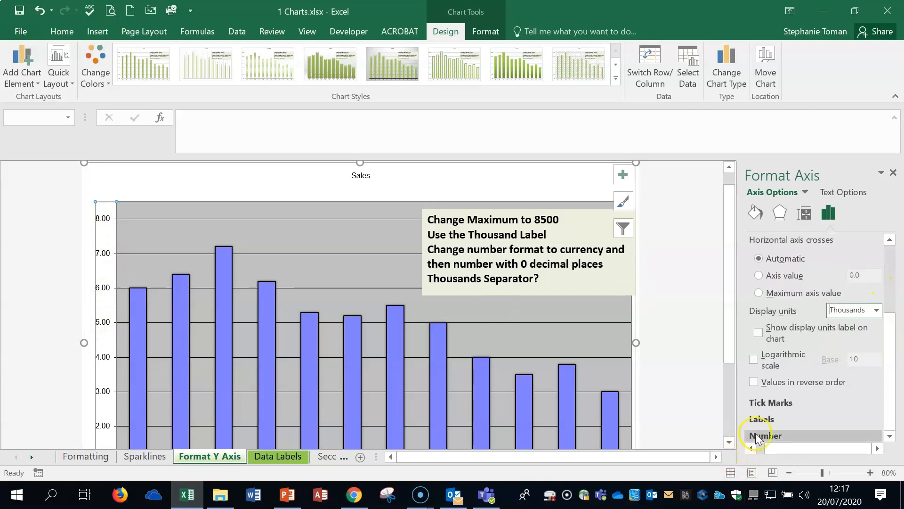
left_click(772, 438)
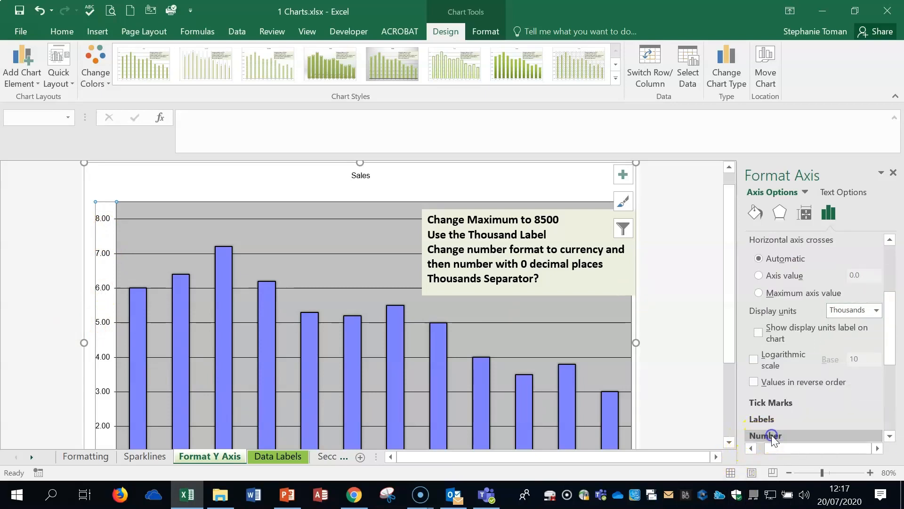
left_click(888, 439)
left_click(888, 439)
left_click(888, 440)
left_click(888, 439)
left_click(888, 439)
left_click(888, 439)
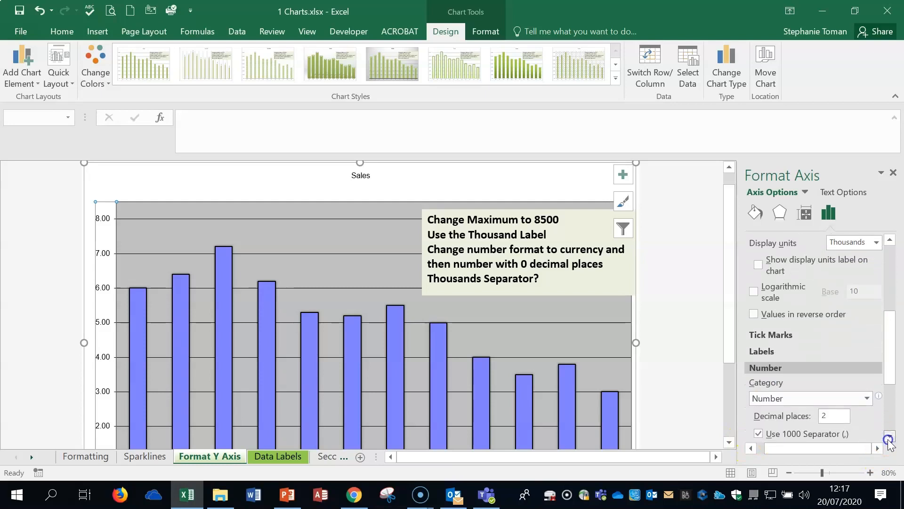
left_click(888, 439)
left_click(888, 440)
left_click(888, 440)
left_click(888, 439)
left_click(888, 439)
left_click(888, 439)
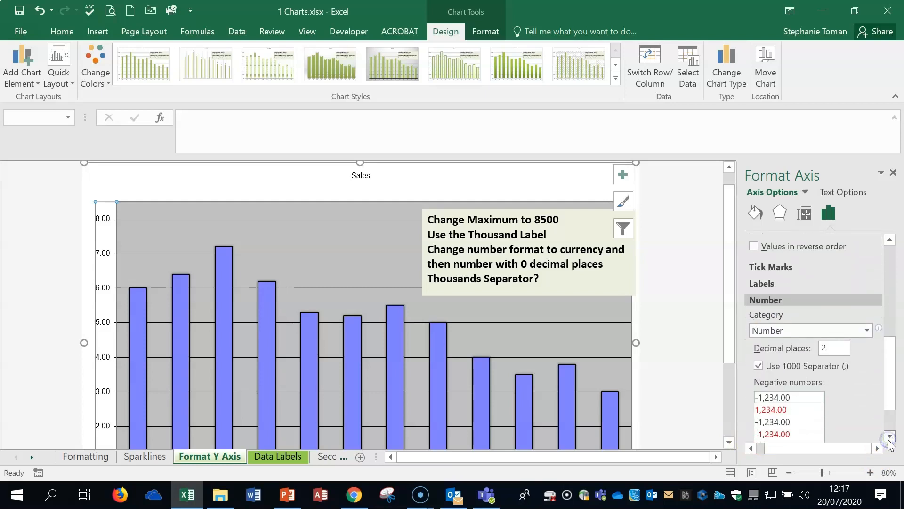
left_click(866, 332)
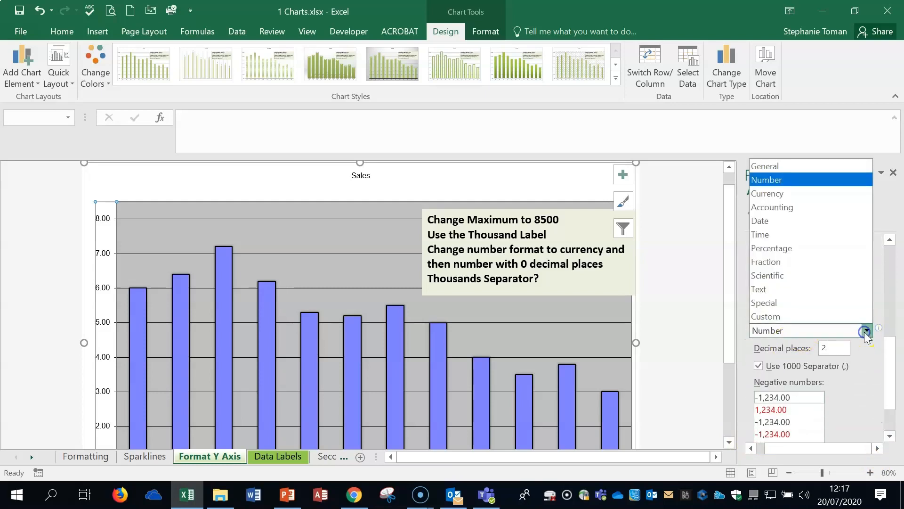
left_click(773, 194)
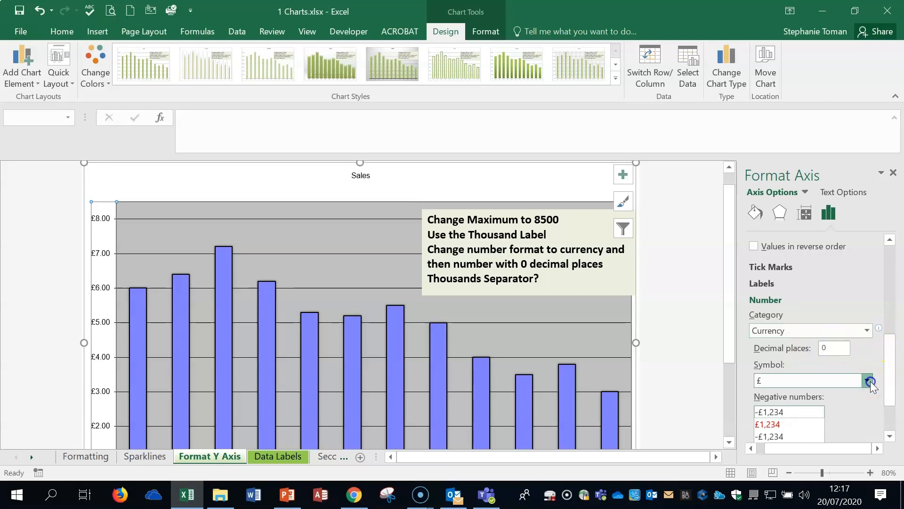
Step: Examine the currency symbol choices, negative number formats, format code, and tick mark and label options of the Y axis
left_click(867, 380)
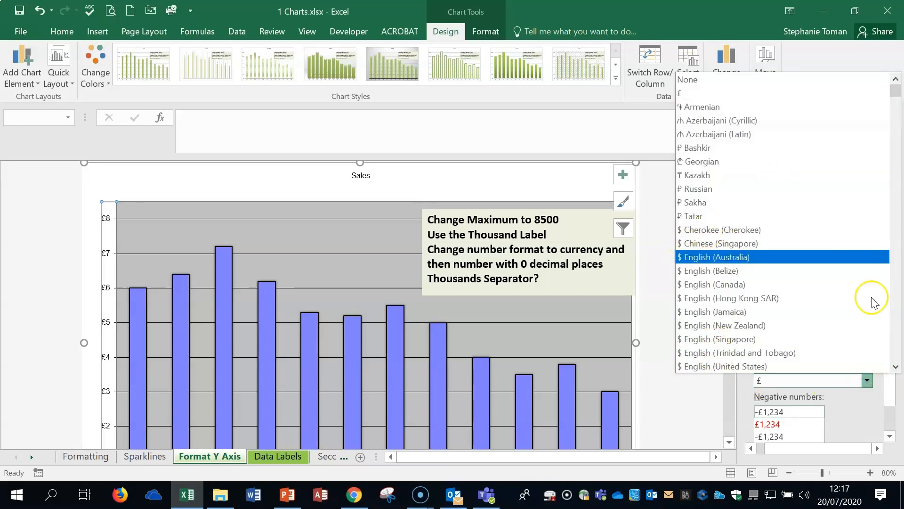
left_click(865, 420)
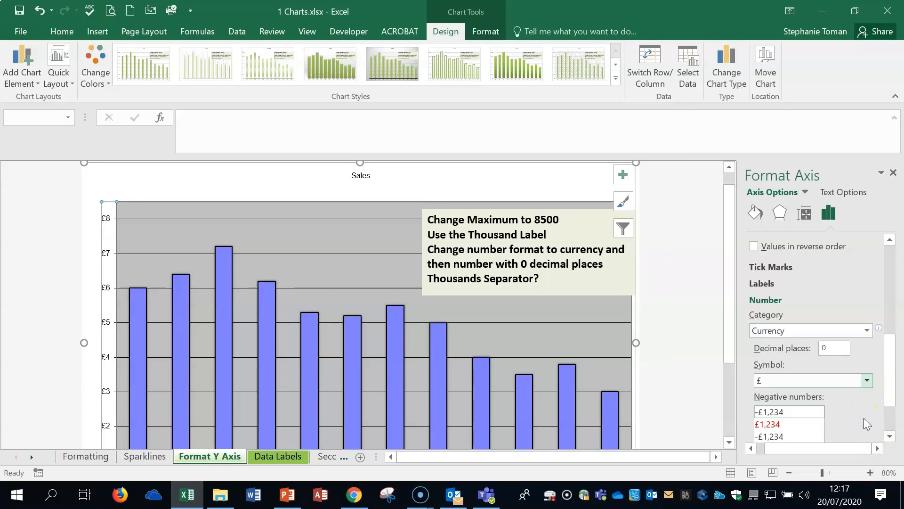
scroll(864, 417, "down", 3)
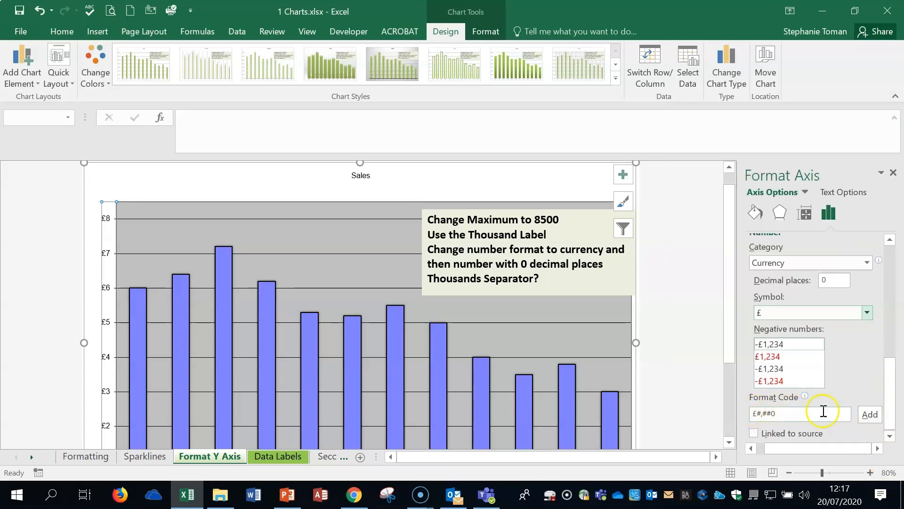
scroll(842, 400, "up", 3)
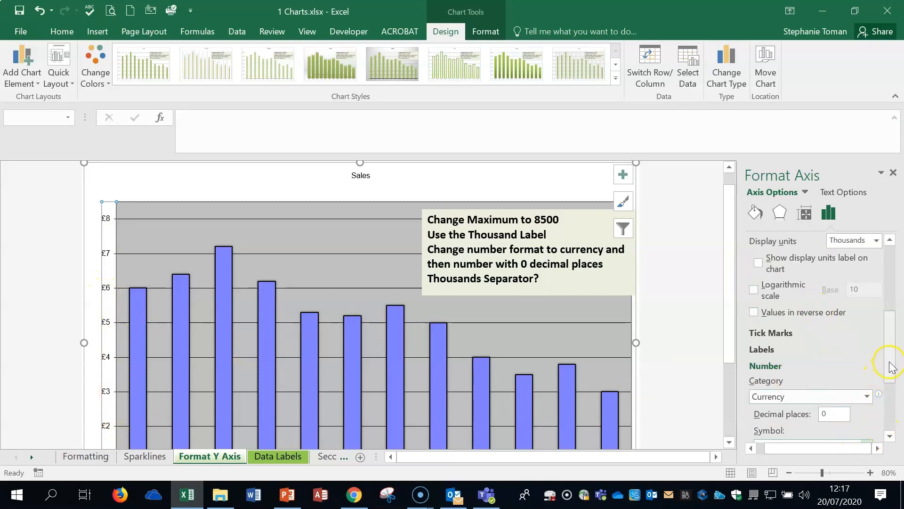
left_click_drag(890, 363, 900, 413)
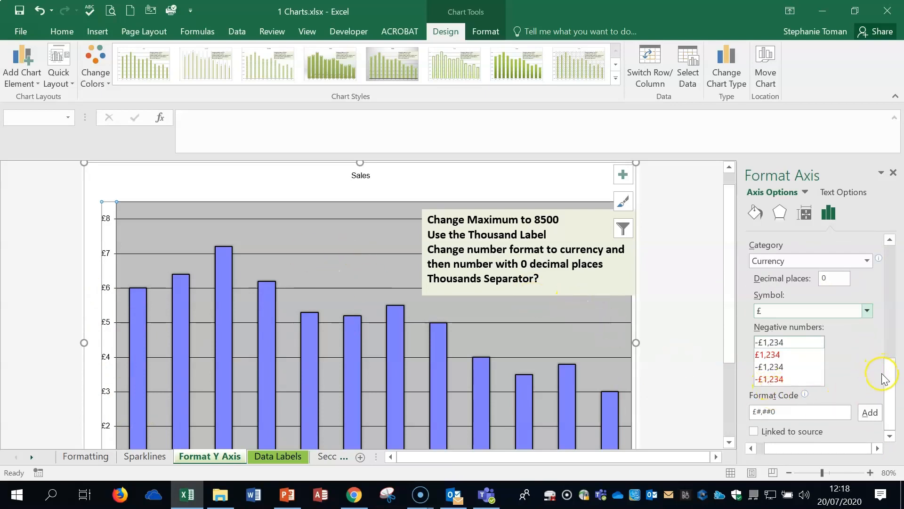
left_click_drag(883, 377, 901, 411)
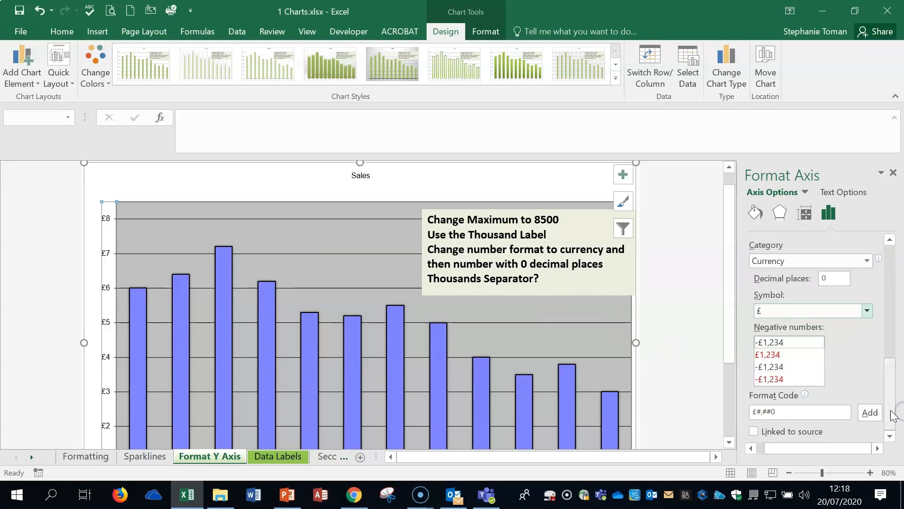
left_click_drag(890, 407, 898, 359)
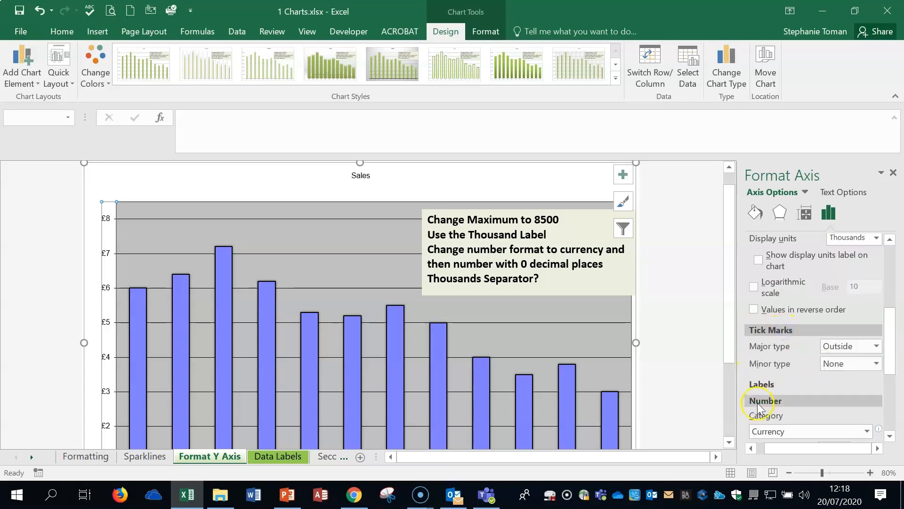
left_click(761, 384)
scroll(824, 391, "down", 3)
scroll(858, 397, "down", 3)
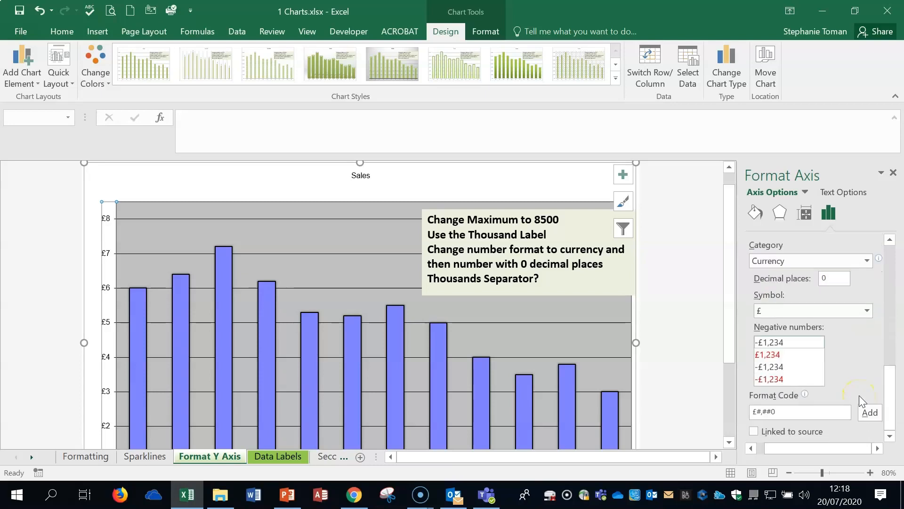
left_click_drag(891, 422, 891, 422)
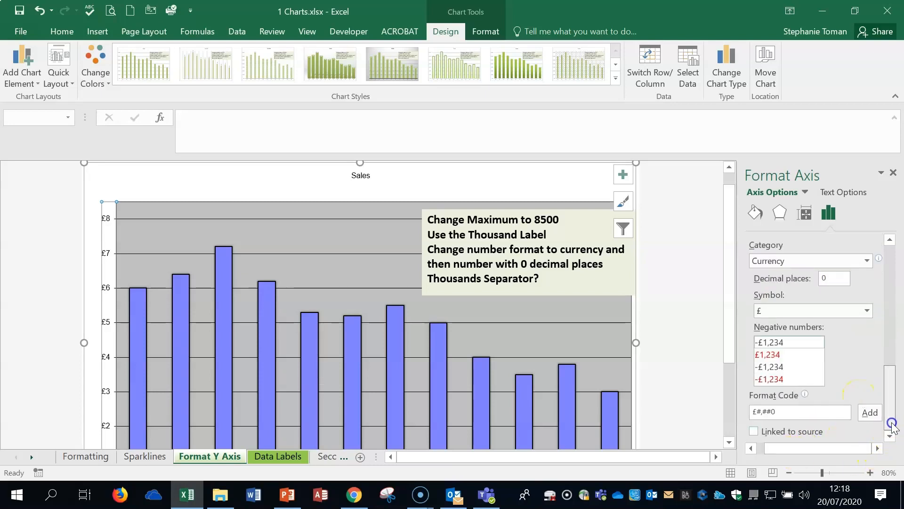
Step: Change the Y axis number category to Number and toggle the thousands separator off and on again
left_click(866, 261)
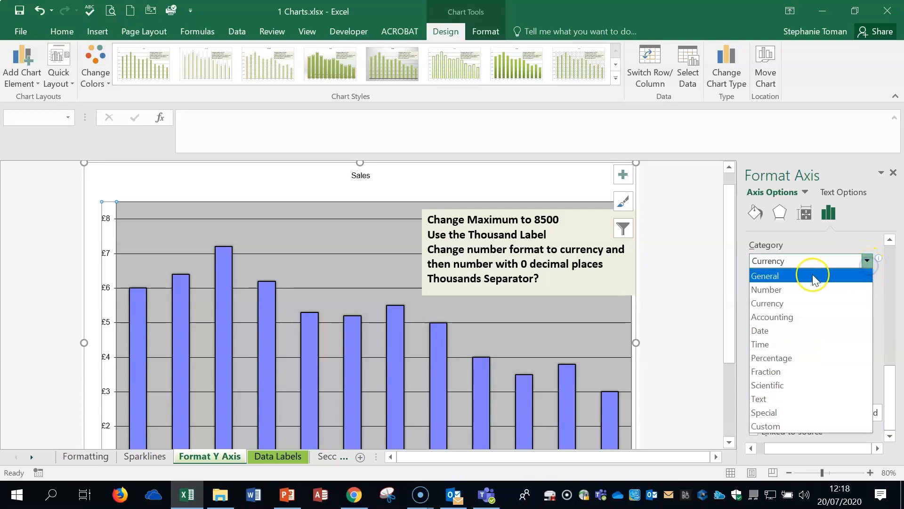
left_click(801, 288)
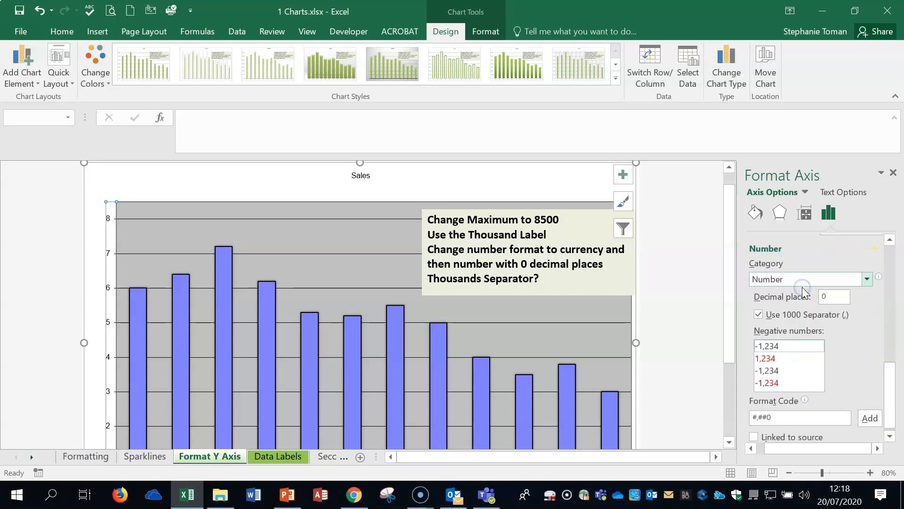
left_click(758, 315)
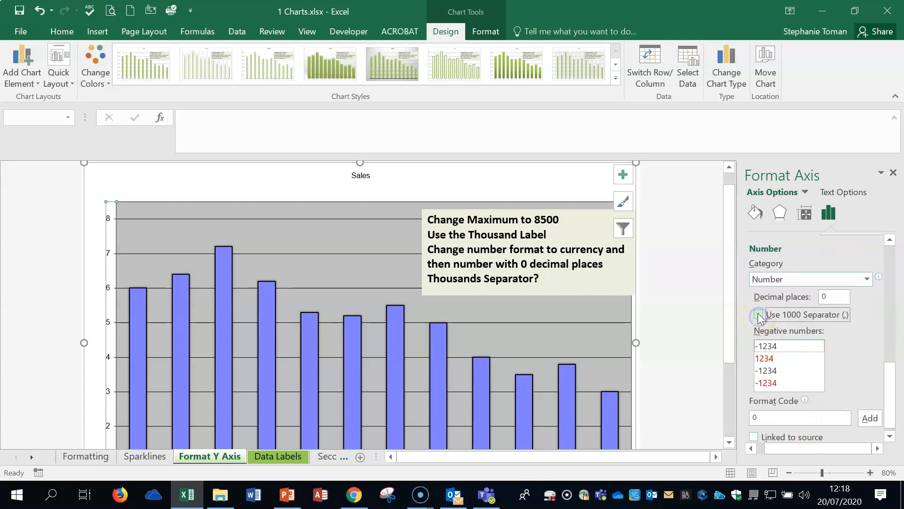
left_click(758, 315)
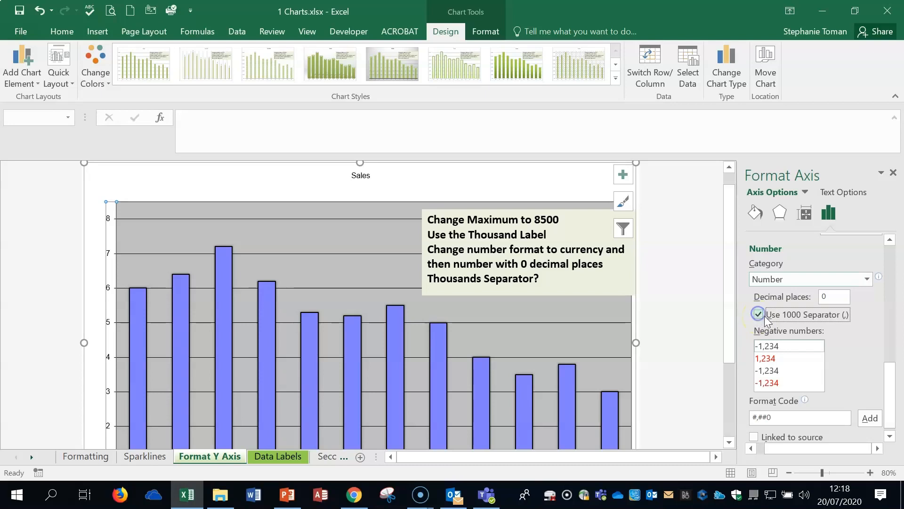
Step: Compare the Currency category with Number, returning to Number and switching its thousands separator off and back on
left_click(866, 280)
left_click(768, 319)
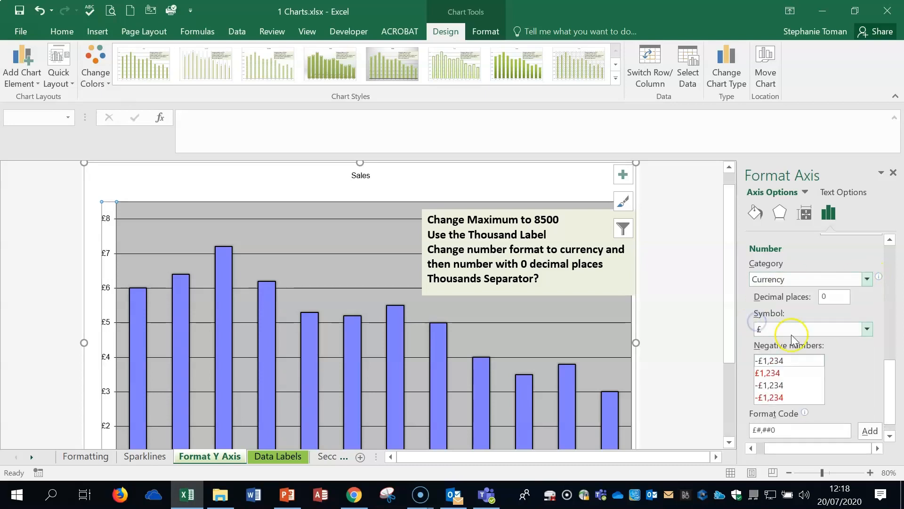
left_click(867, 279)
left_click(775, 309)
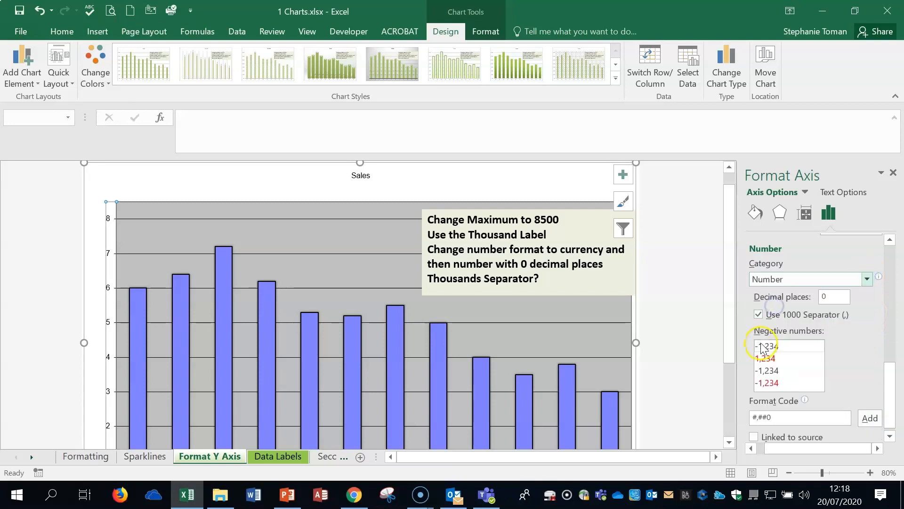
left_click(758, 314)
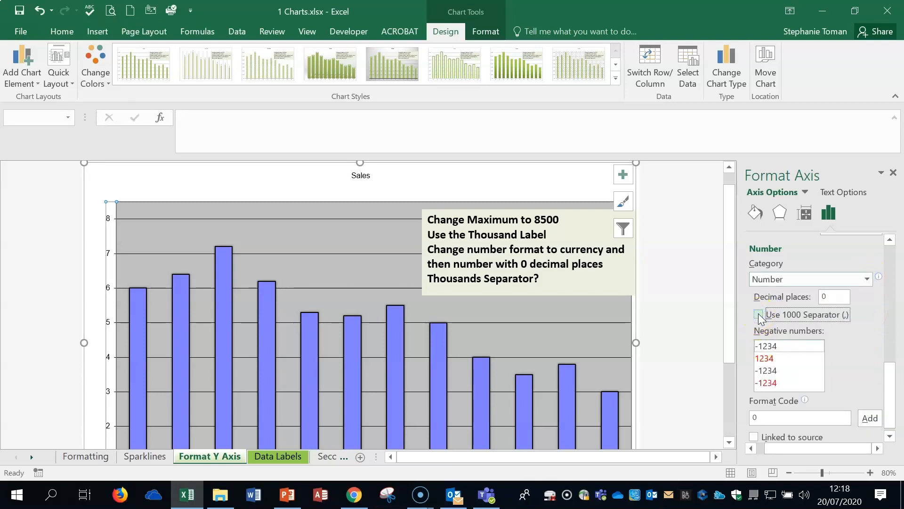
left_click(758, 314)
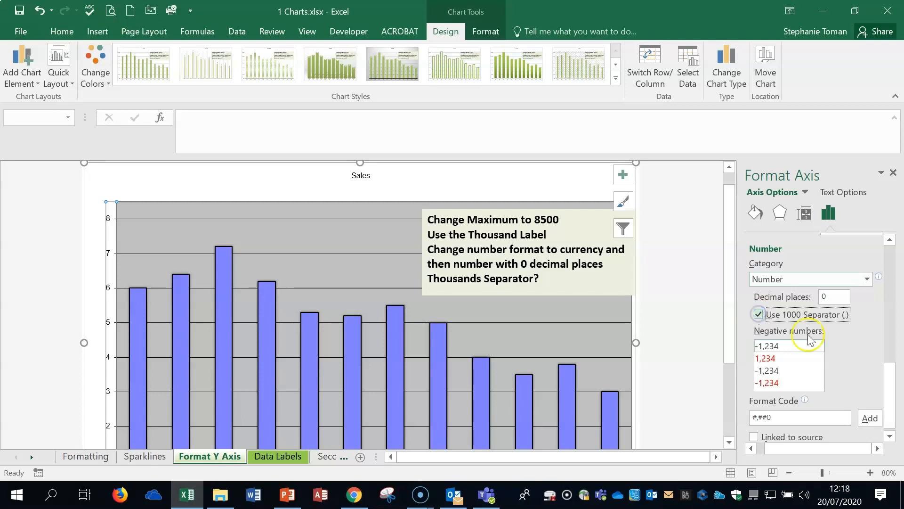
Step: Set the Y axis display units to None and turn off the thousands separator for its numbers
scroll(813, 338, "up", 3)
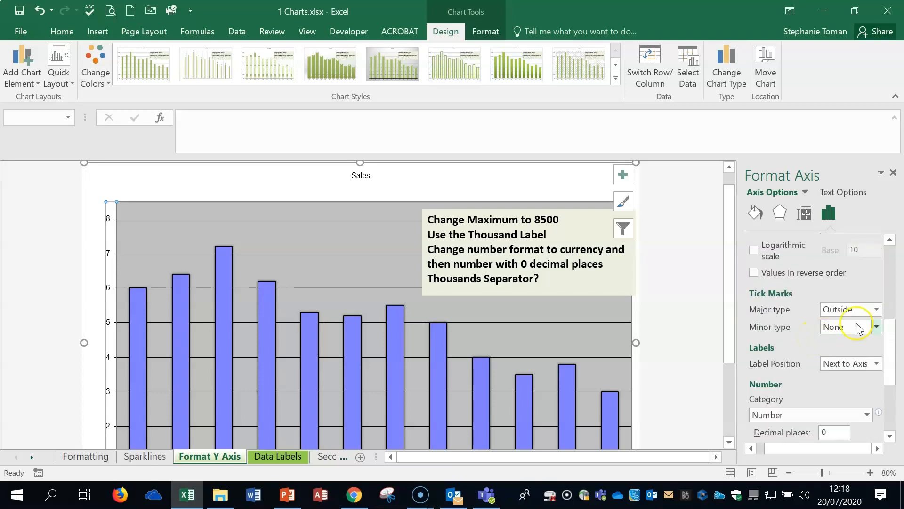
scroll(858, 330, "up", 3)
left_click(870, 304)
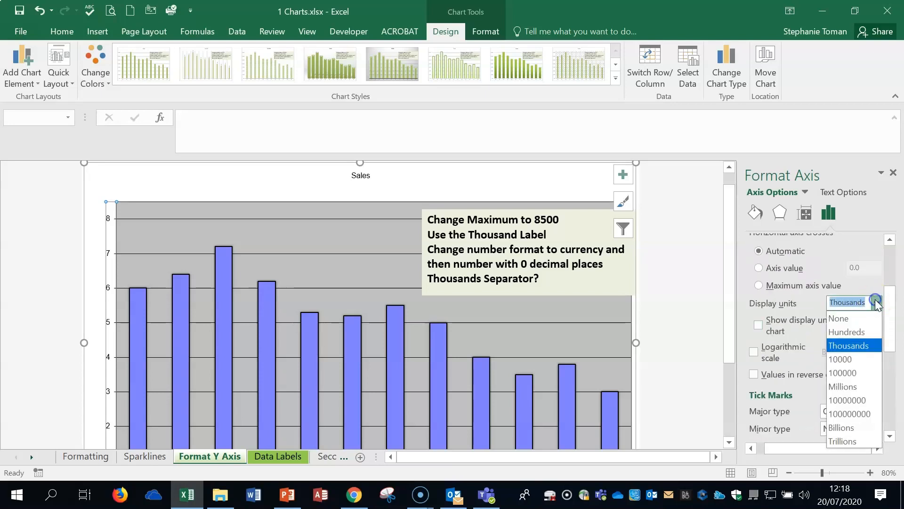
left_click(843, 317)
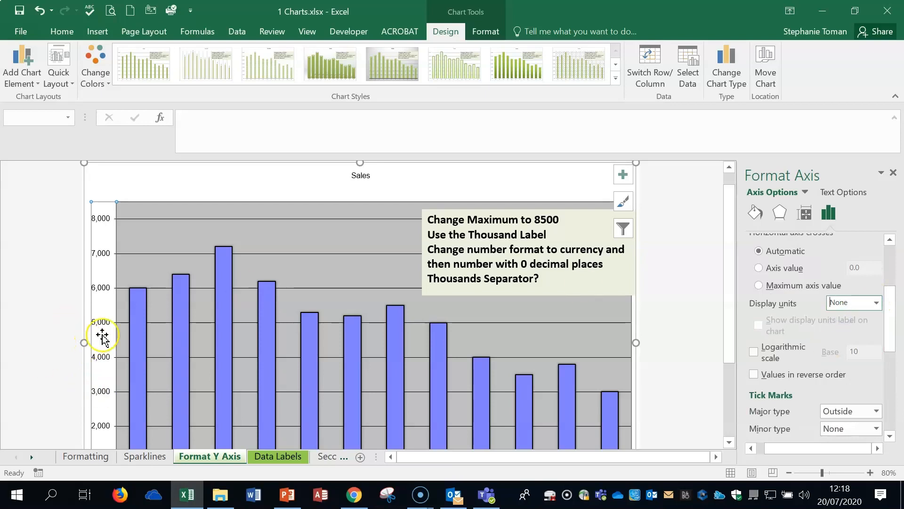
left_click_drag(889, 342, 894, 443)
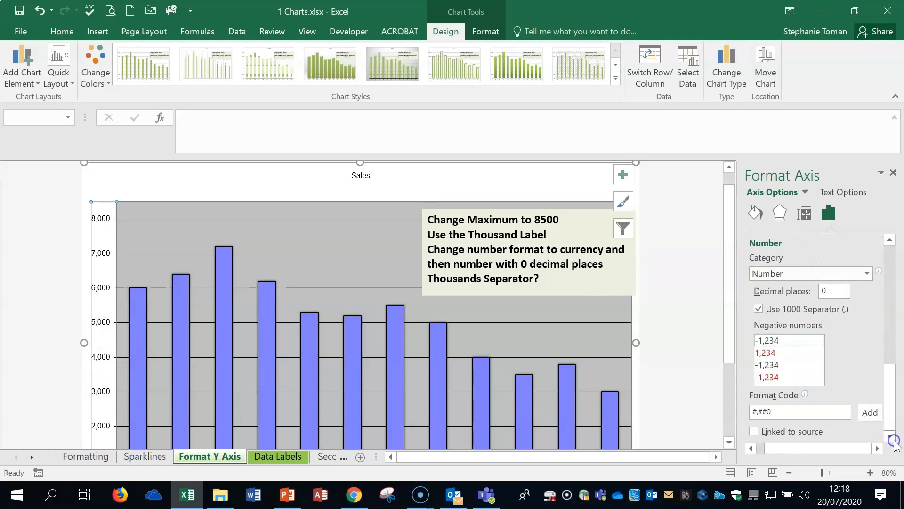
left_click(759, 308)
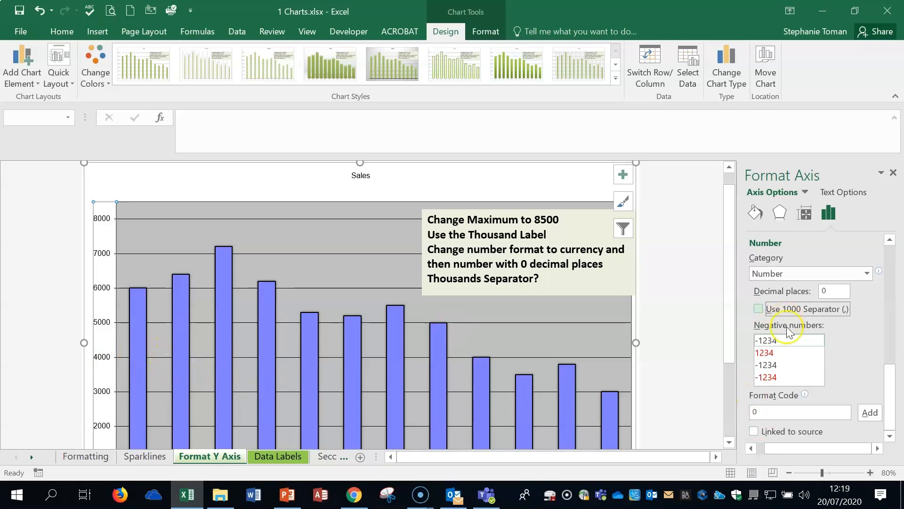
Step: Change the Y axis number category to Currency with the £ symbol and 0 decimal places
left_click(867, 274)
left_click(806, 315)
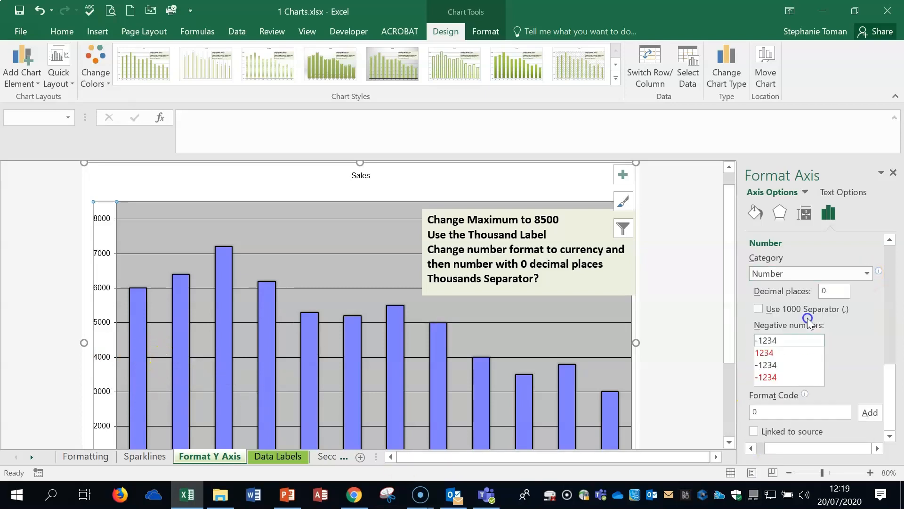
left_click(836, 290)
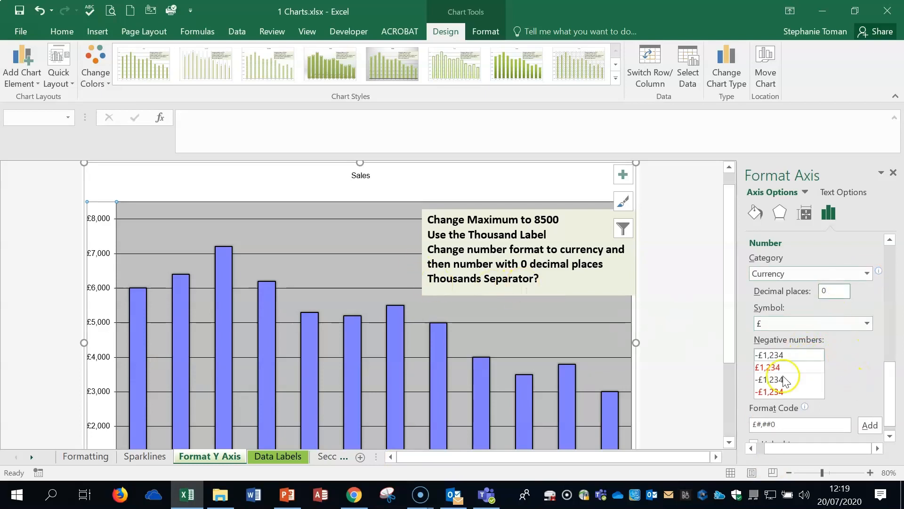
scroll(854, 384, "down", 1)
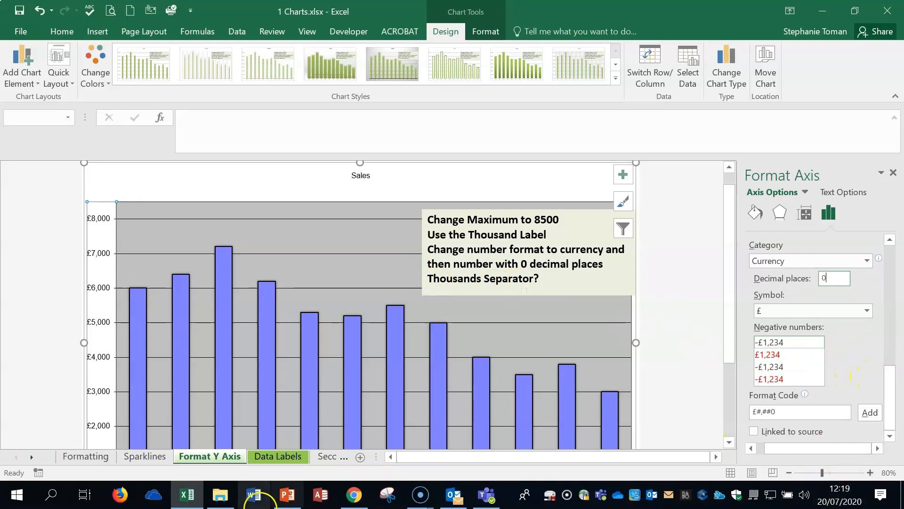
Step: On the Data Labels sheet, try a gradient fill and a texture fill on the Sales chart area
left_click(273, 457)
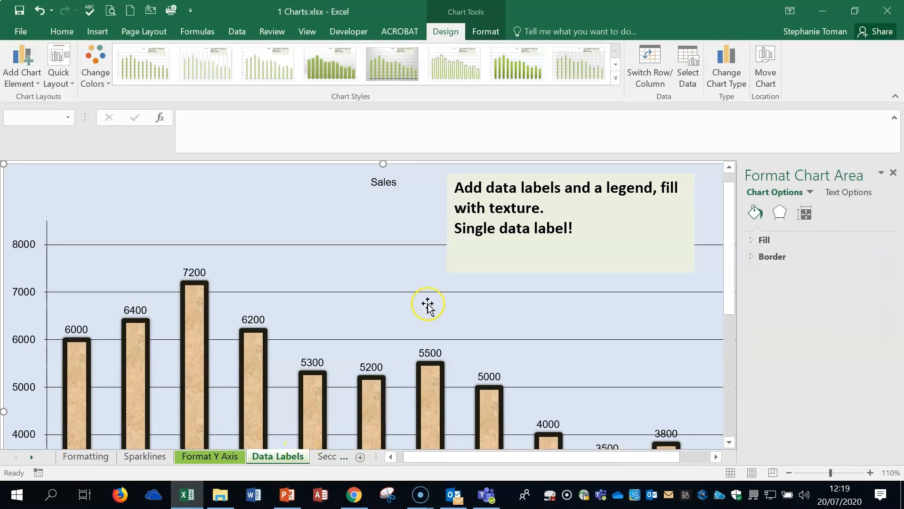
left_click(752, 240)
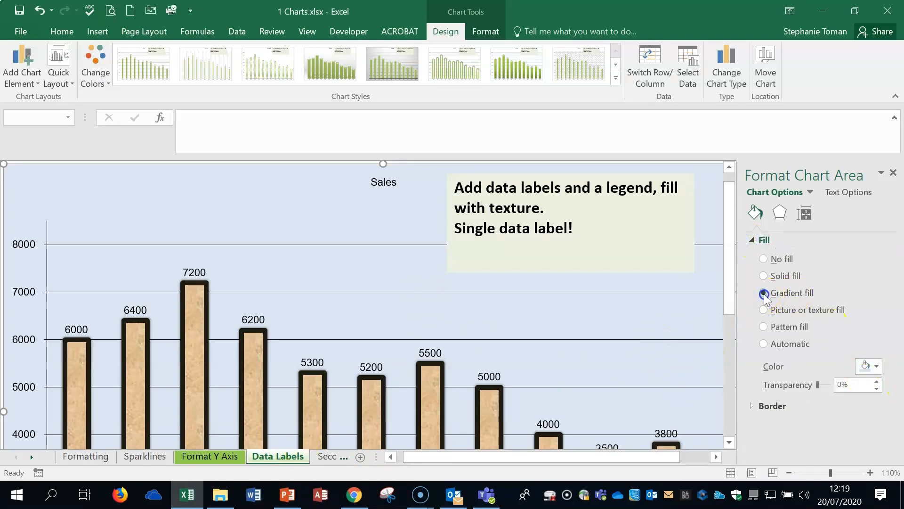
left_click(763, 293)
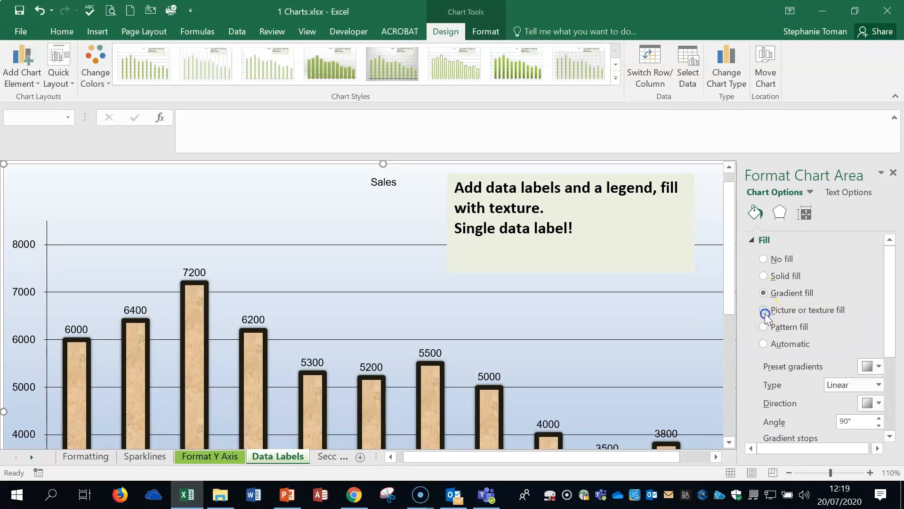
left_click(765, 313)
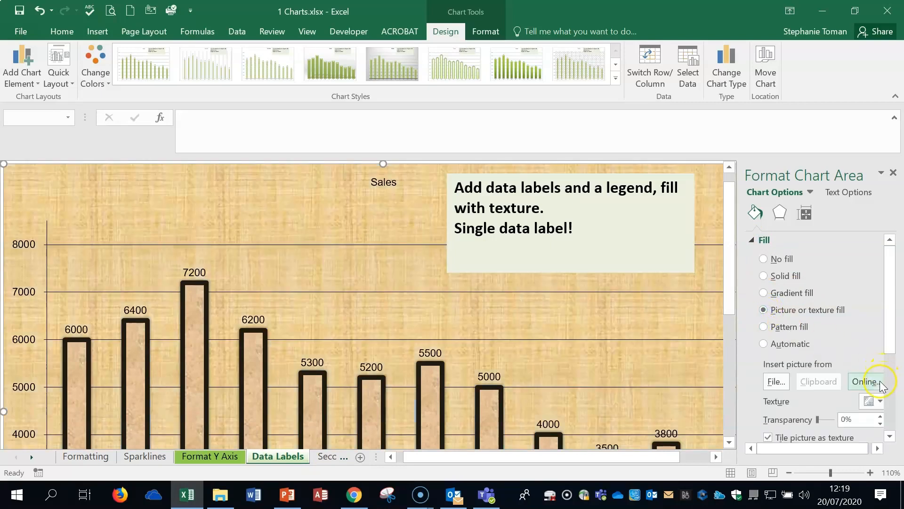
scroll(881, 384, "down", 1)
left_click(877, 367)
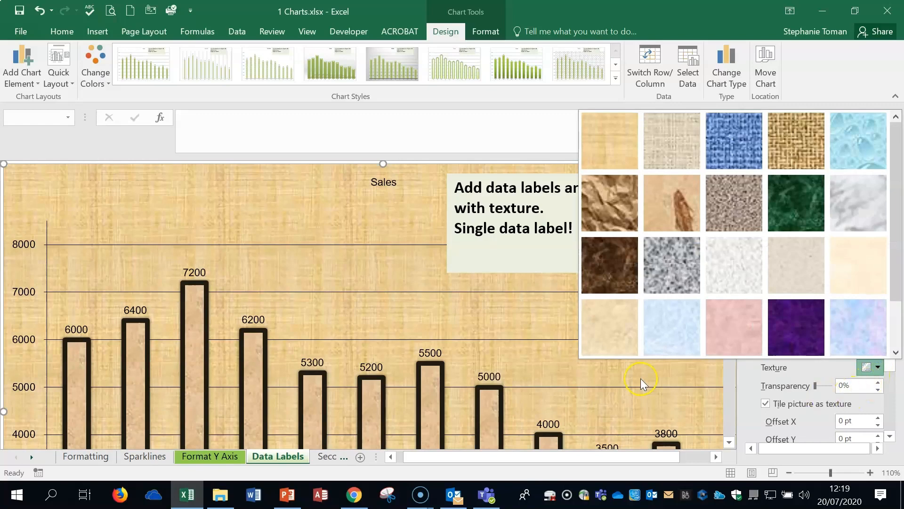
left_click(420, 297)
left_click(551, 321)
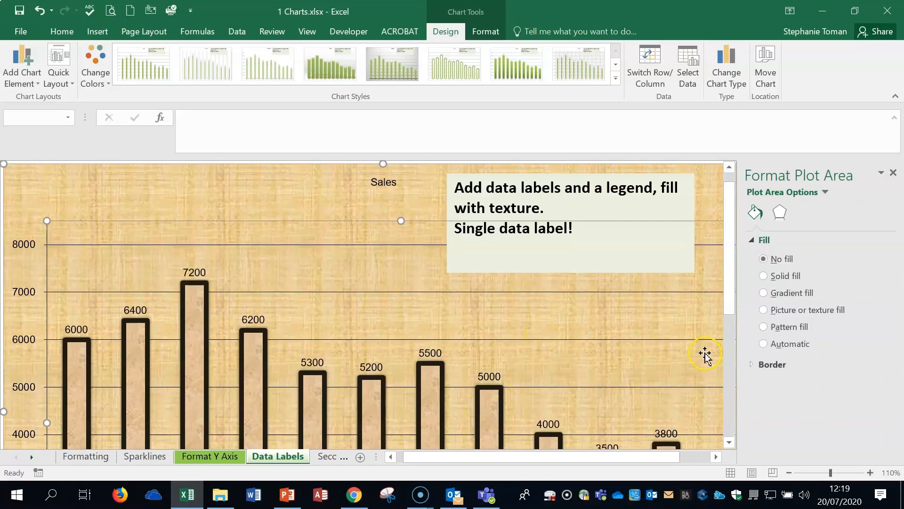
Step: Undo the gradient and texture fills of the chart area and the Y axis currency format
left_click(39, 11)
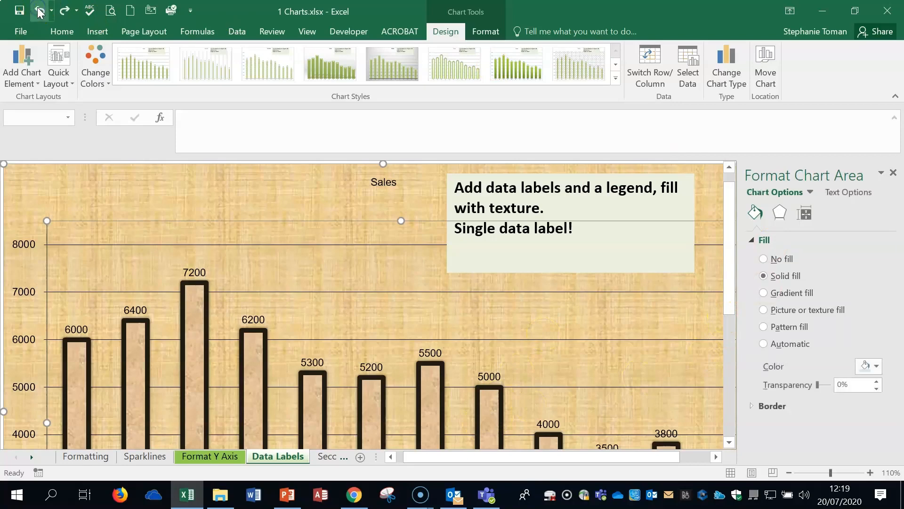
left_click(39, 11)
left_click(39, 10)
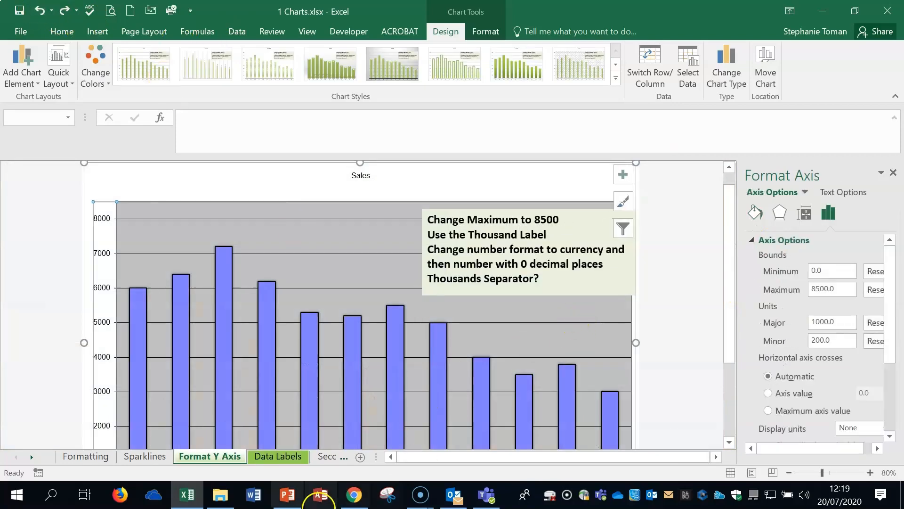
Step: Fill the Sales columns of the Data Labels sheet's chart with the dark purple texture
left_click(278, 456)
left_click(436, 397)
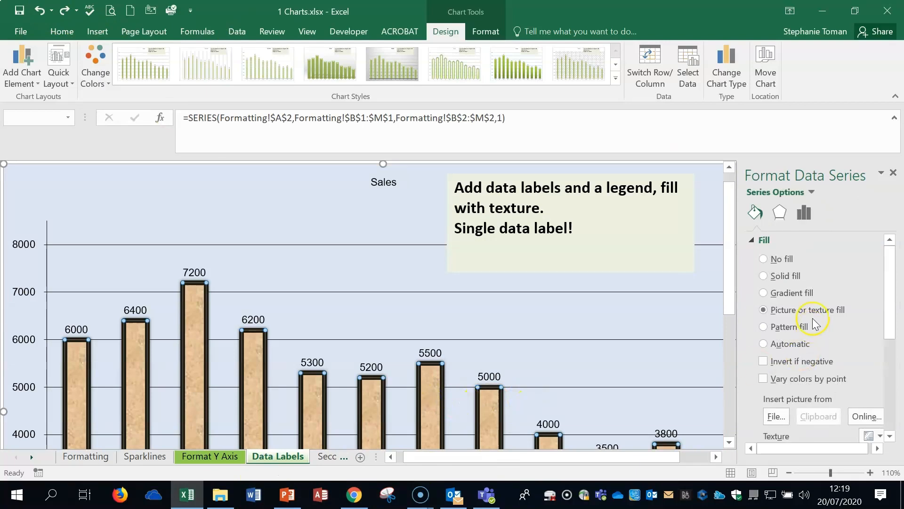
left_click(879, 436)
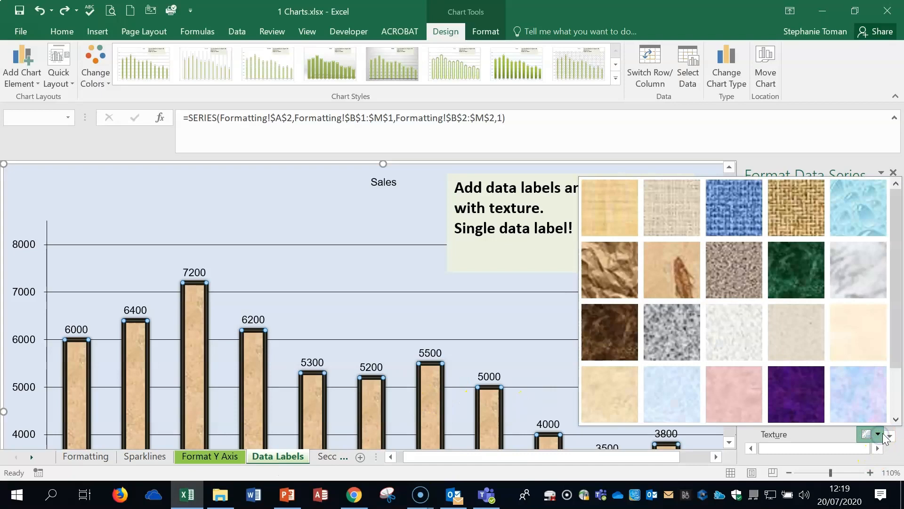
left_click(784, 391)
scroll(684, 329, "down", 2)
scroll(684, 330, "down", 1)
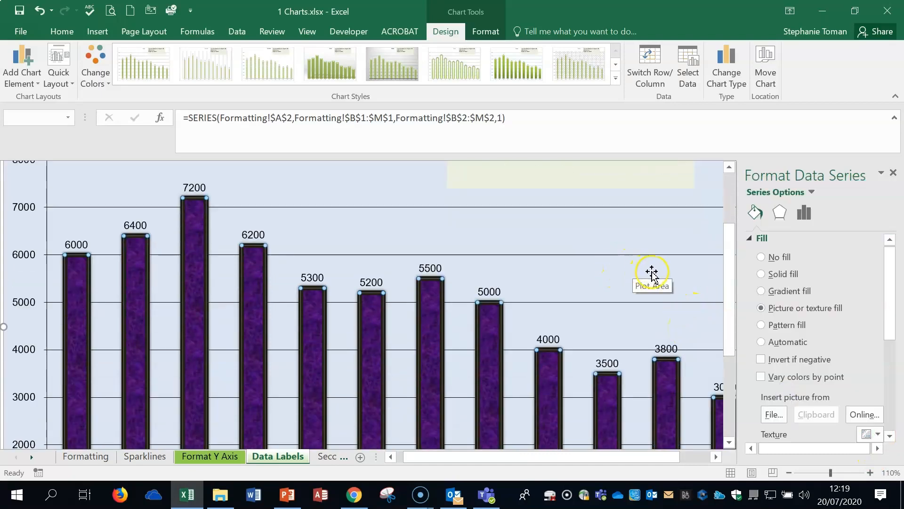
scroll(661, 291, "up", 3)
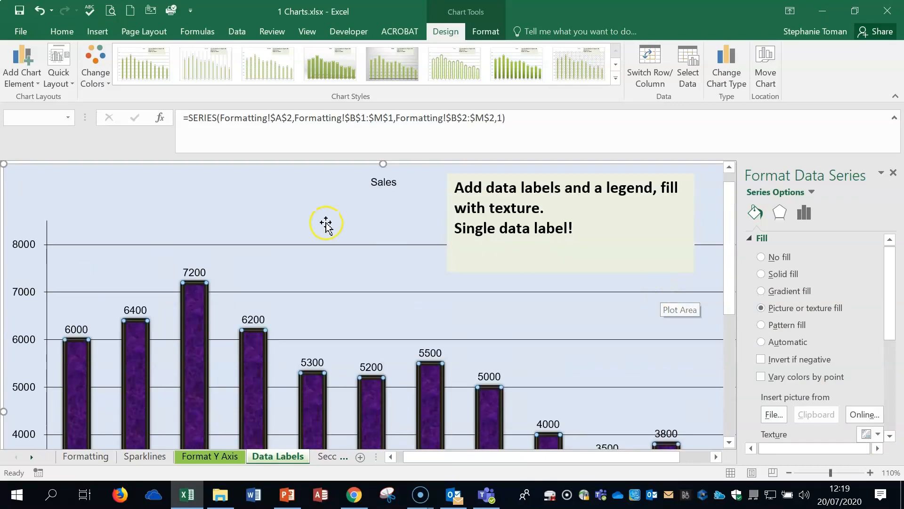
Step: Try a picture or texture fill on the plot area, and return it to No fill
left_click(328, 220)
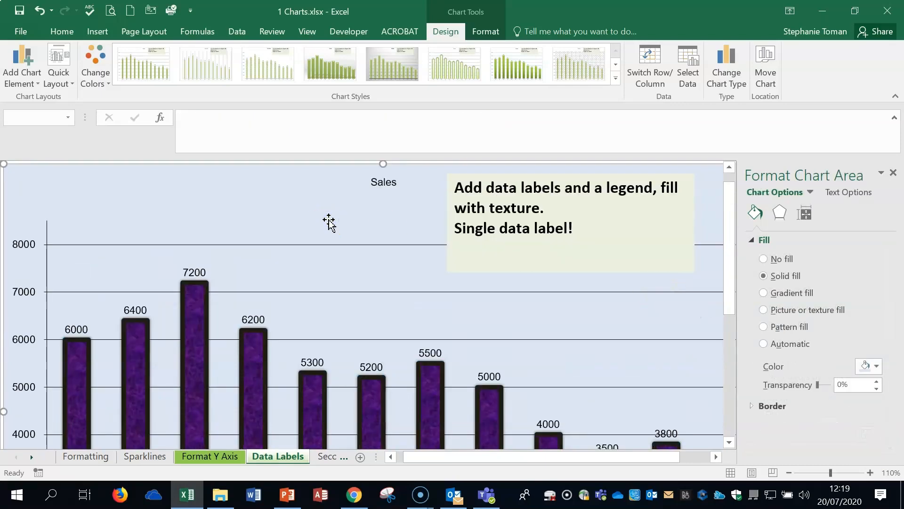
left_click(590, 318)
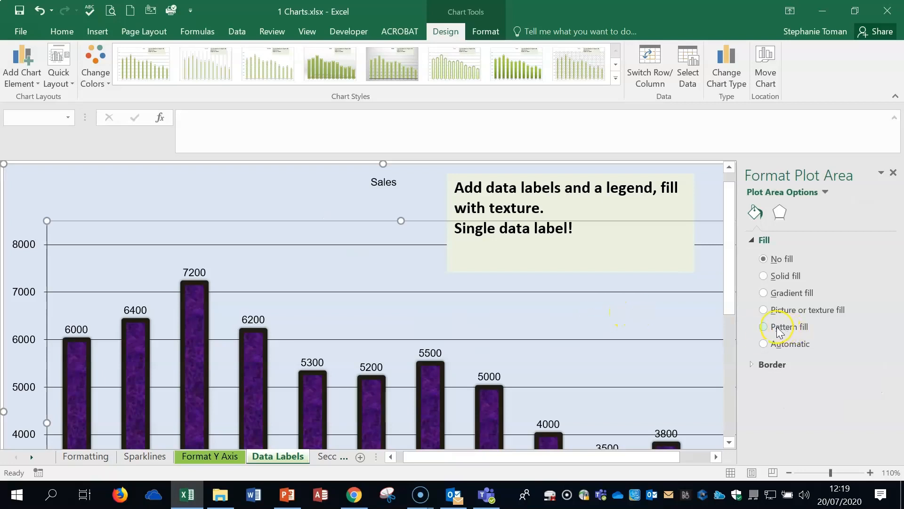
left_click(764, 311)
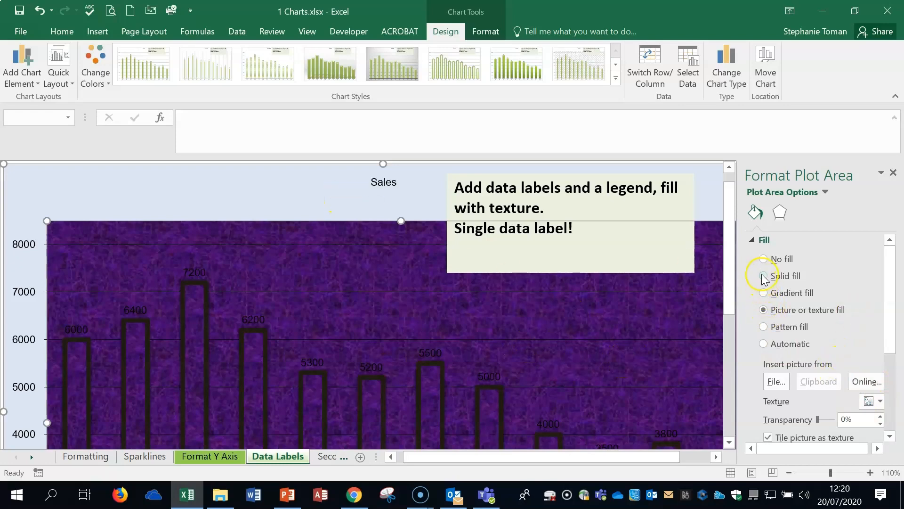
left_click(763, 259)
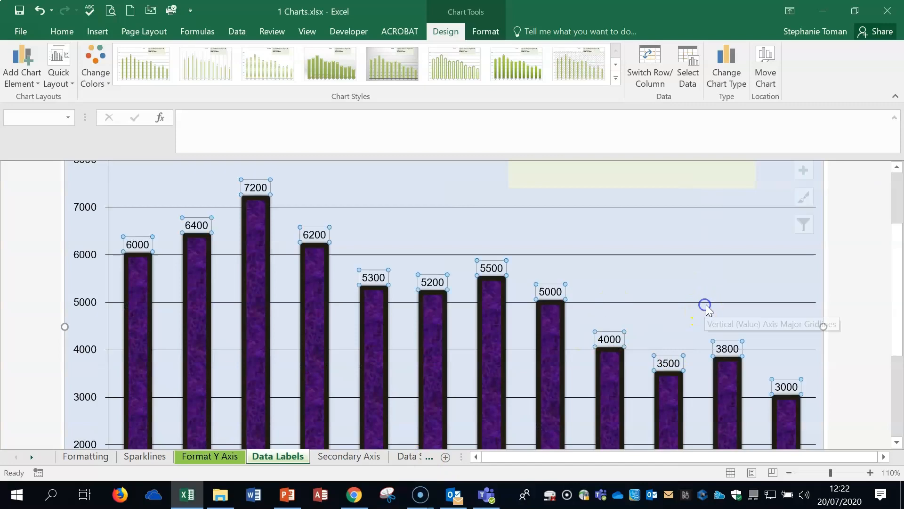
Step: Delete all data labels from the Sales columns
scroll(704, 307, "up", 3)
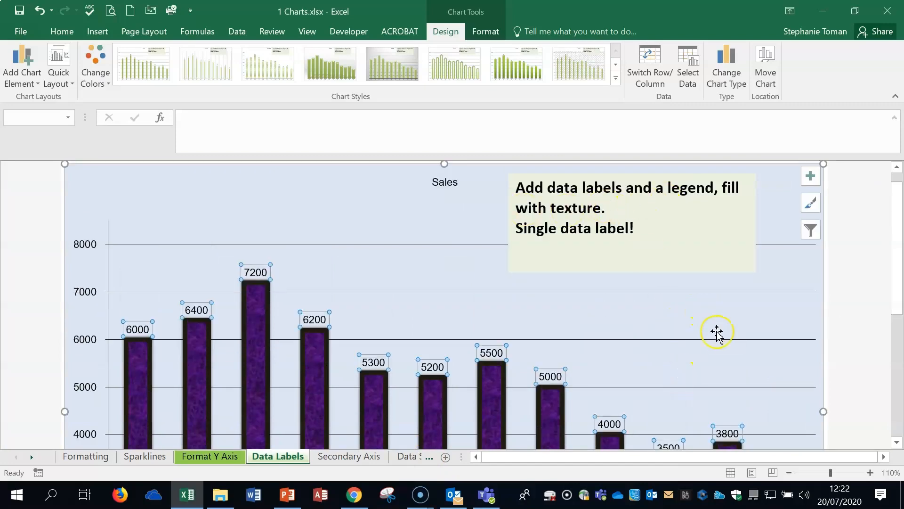
scroll(718, 330, "down", 2)
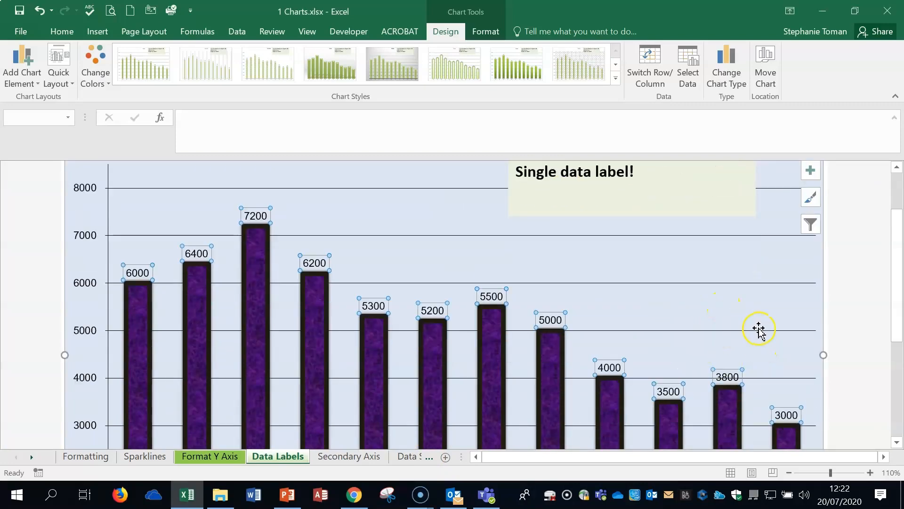
scroll(759, 329, "down", 2)
left_click(677, 273)
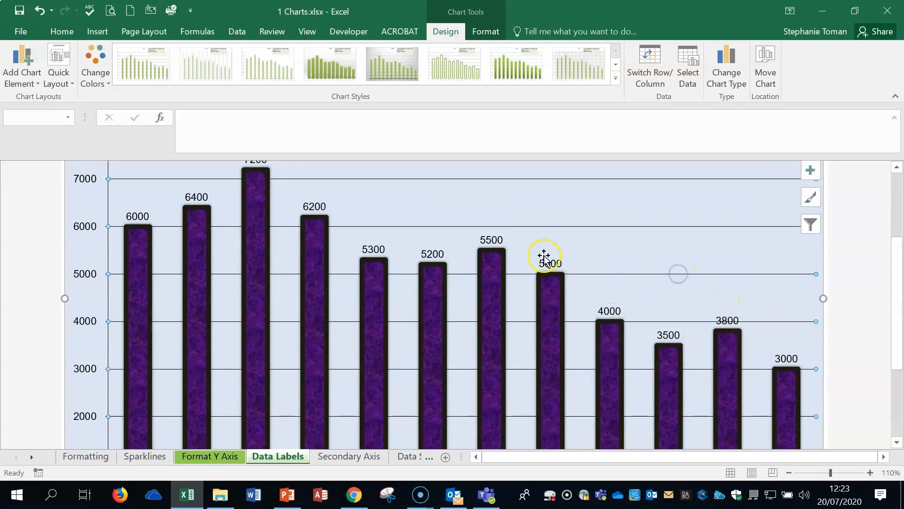
left_click(495, 241)
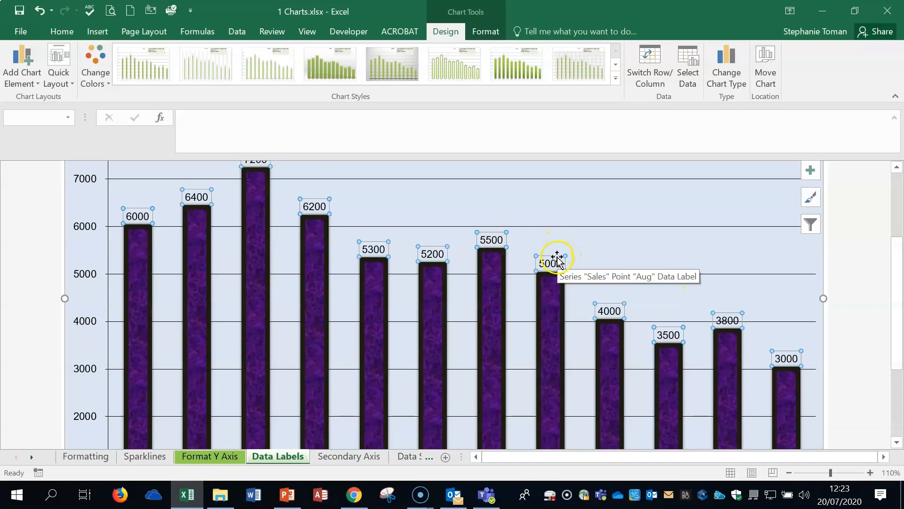
key("Delete")
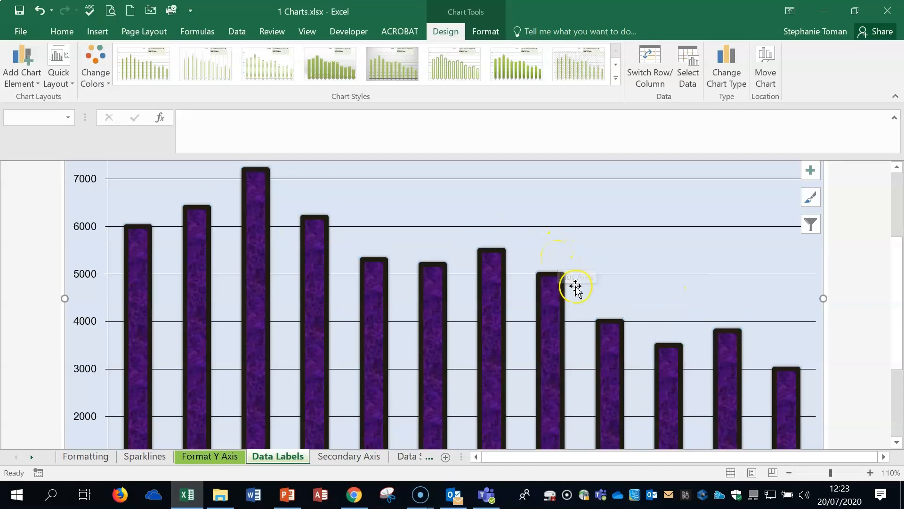
right_click(433, 380)
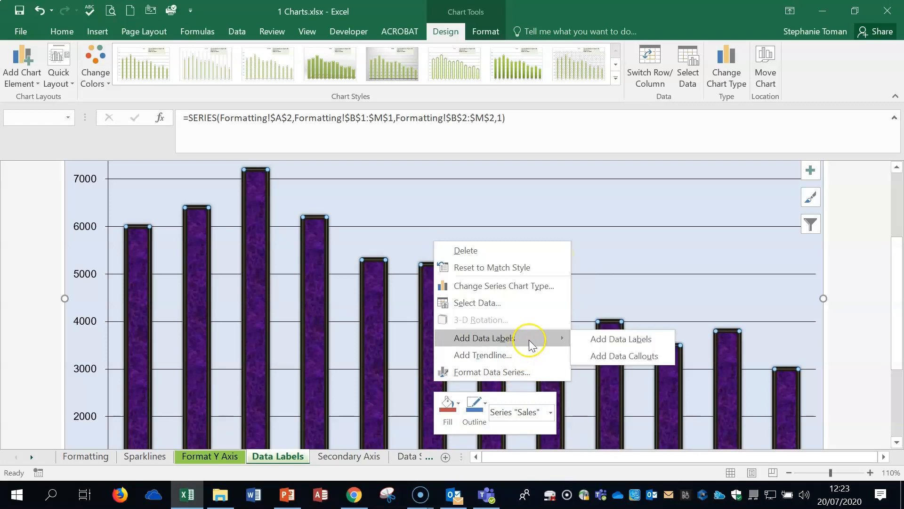
mouse_move(539, 340)
left_click(803, 273)
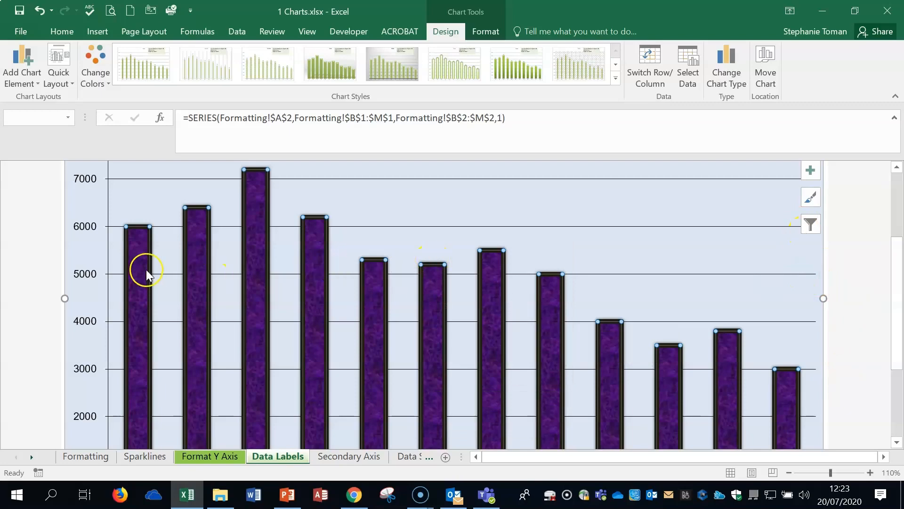
Step: Add data labels to the Sales columns from the chart elements and open their detailed label options
left_click(810, 170)
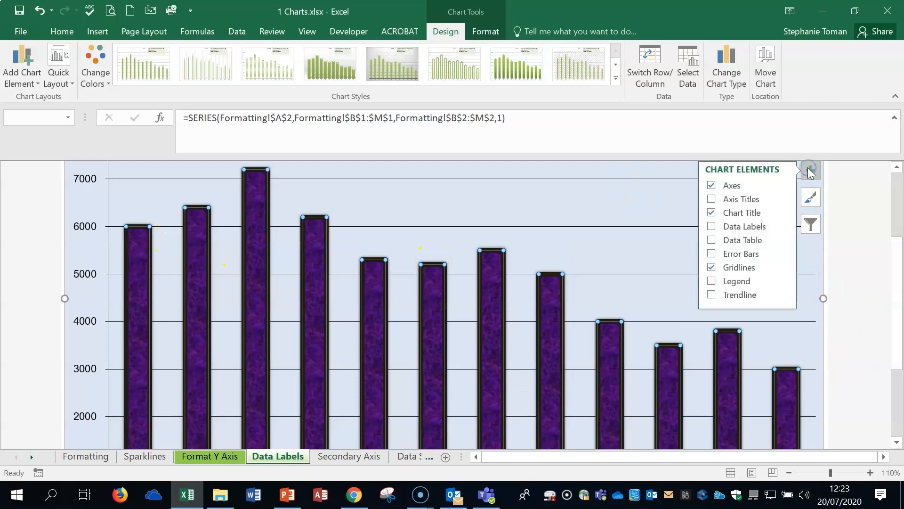
left_click(712, 226)
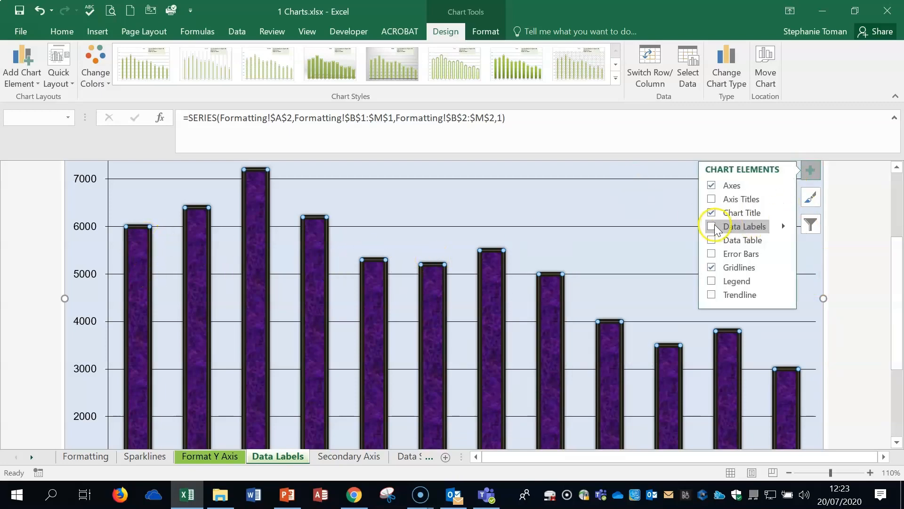
left_click(783, 227)
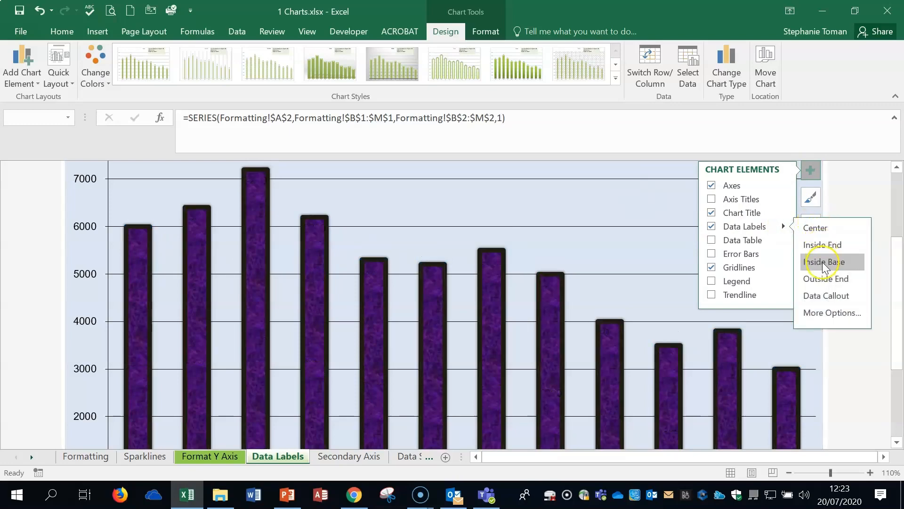
left_click(819, 314)
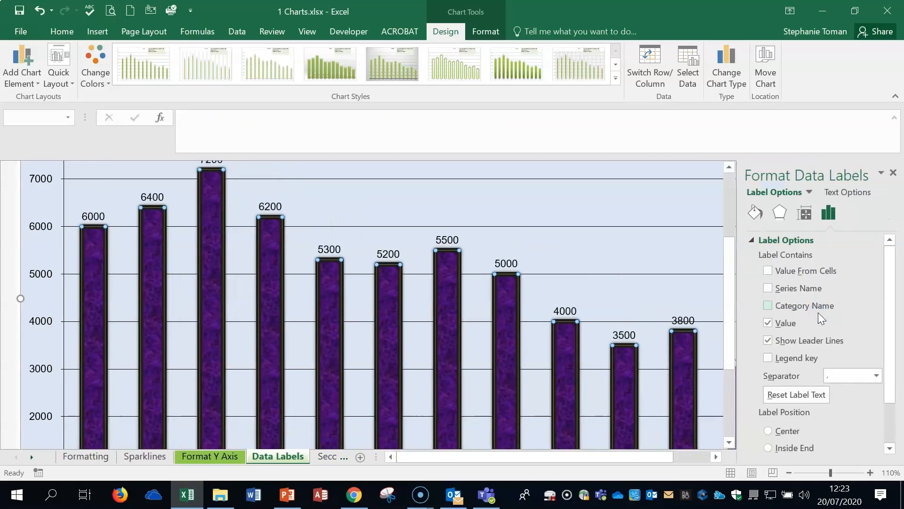
Step: Try turning off the value in the data labels, undo it, and close the formatting options
left_click(768, 323)
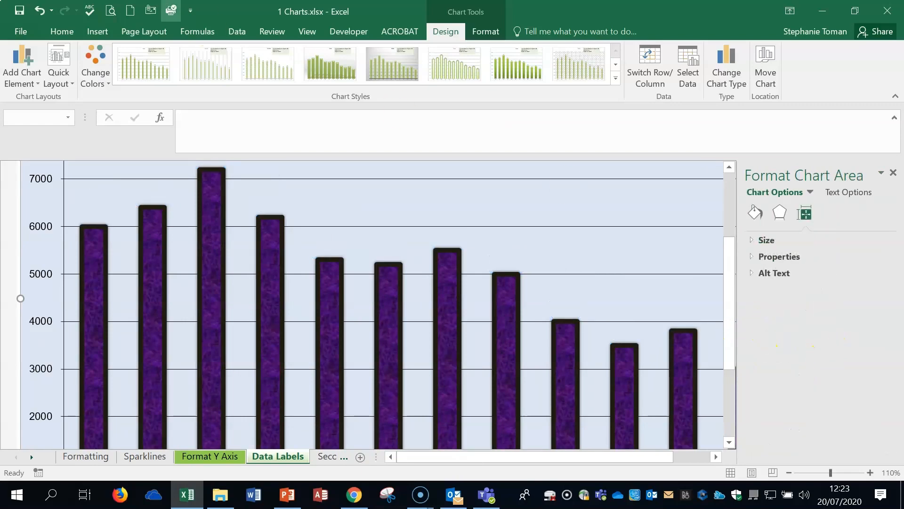
left_click(39, 11)
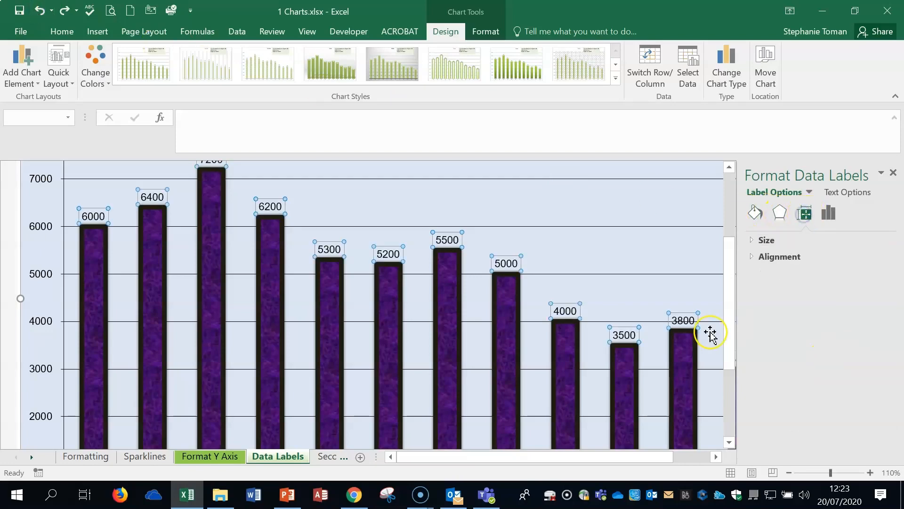
left_click(686, 349)
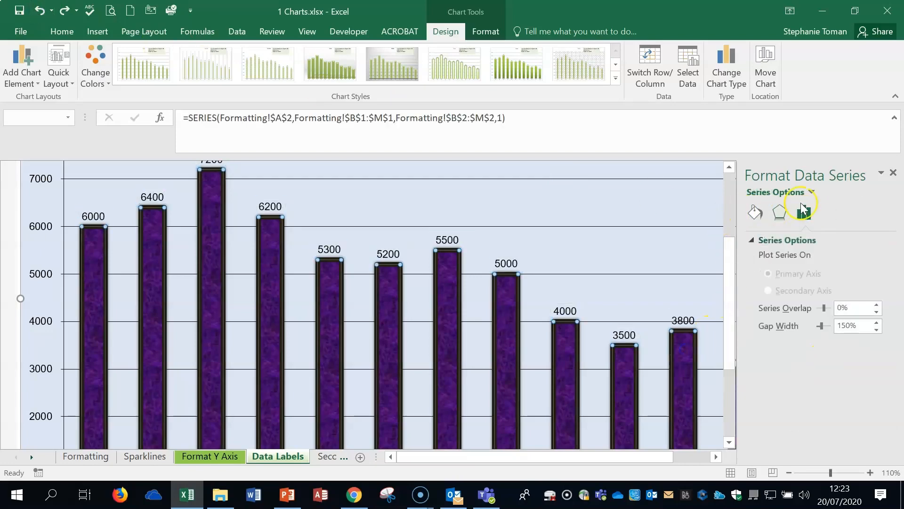
left_click(891, 170)
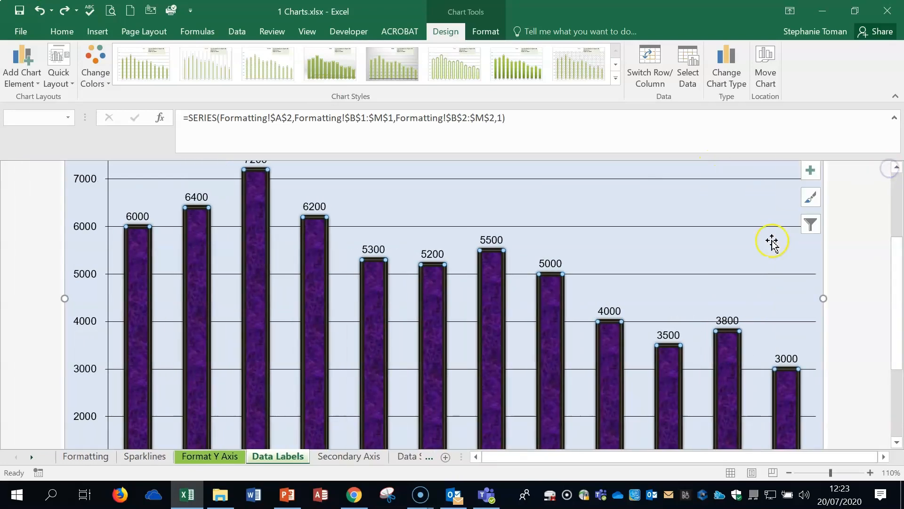
Step: Try adding the category name and series name to the Sales data labels, restore value-only labels, and close the formatting options
left_click(811, 170)
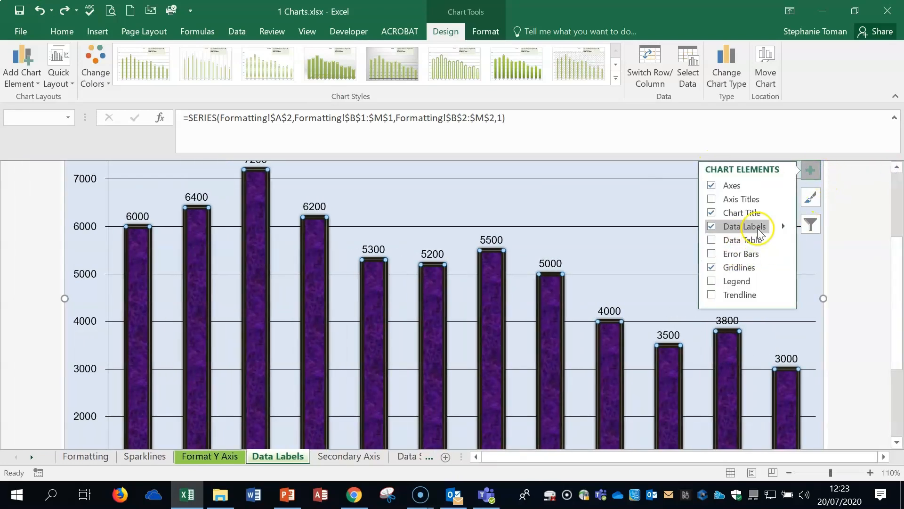
left_click(782, 228)
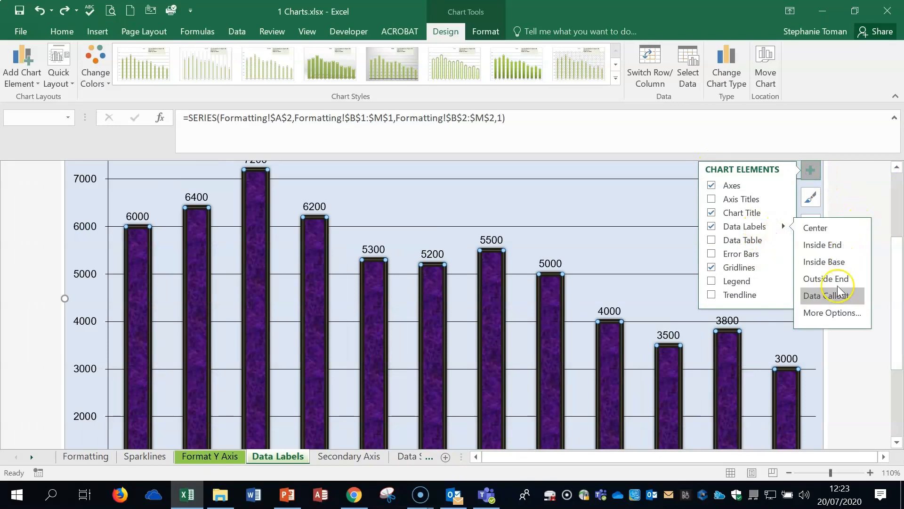
left_click(830, 312)
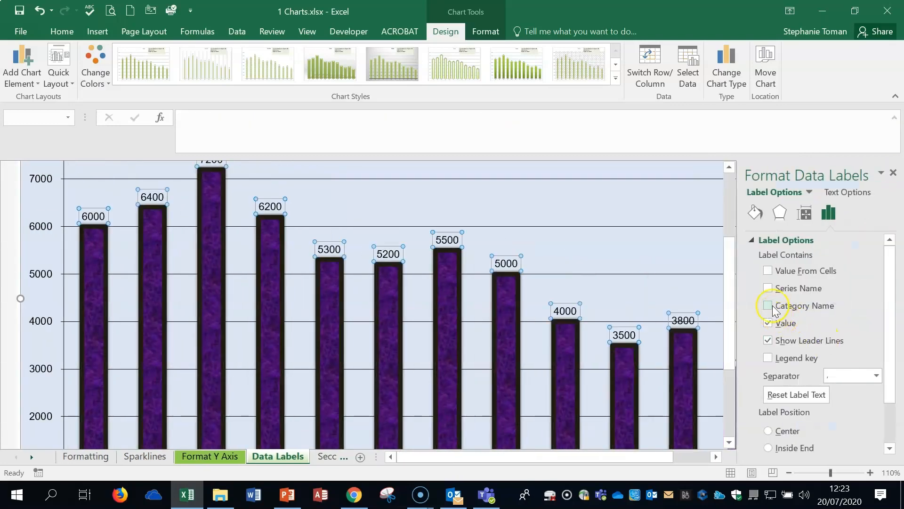
left_click(768, 306)
left_click(768, 323)
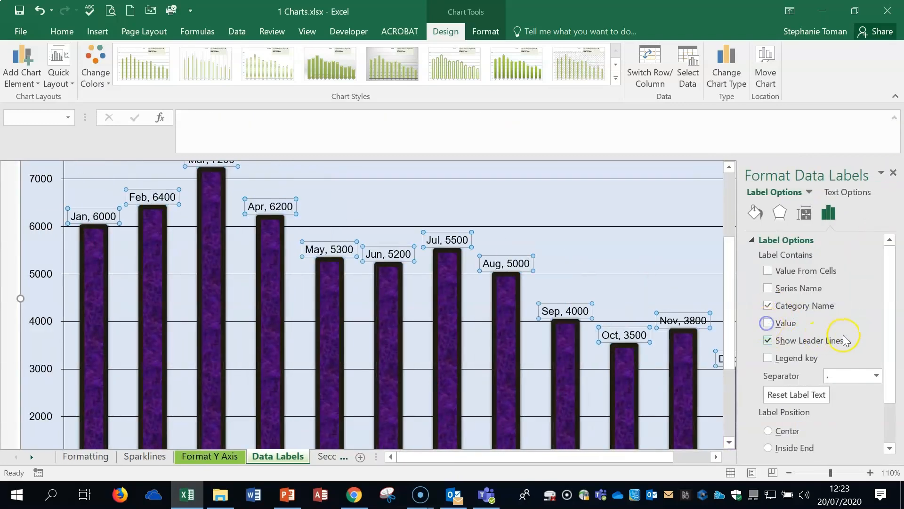
left_click(768, 324)
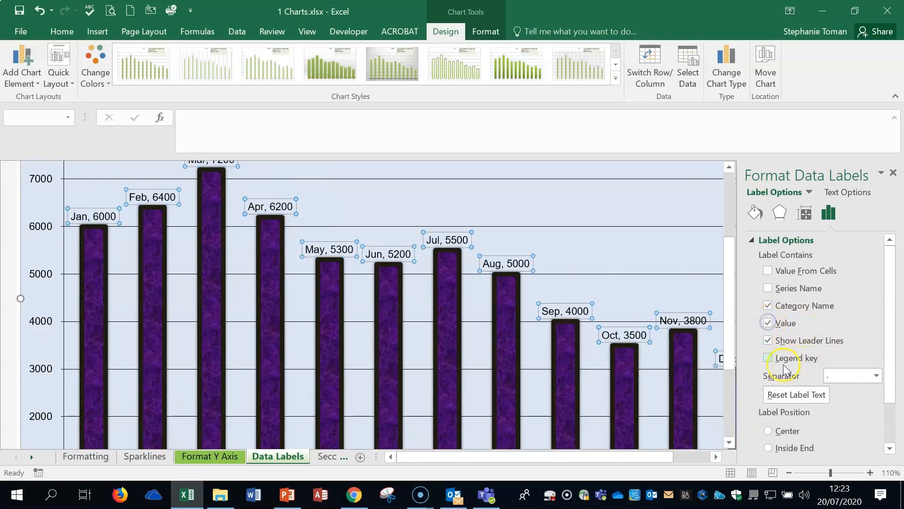
left_click(768, 288)
left_click(767, 306)
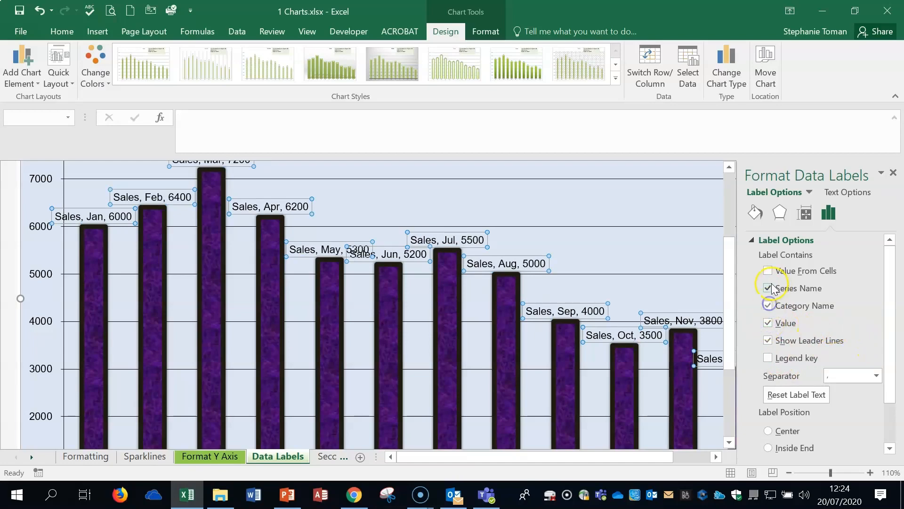
left_click(768, 306)
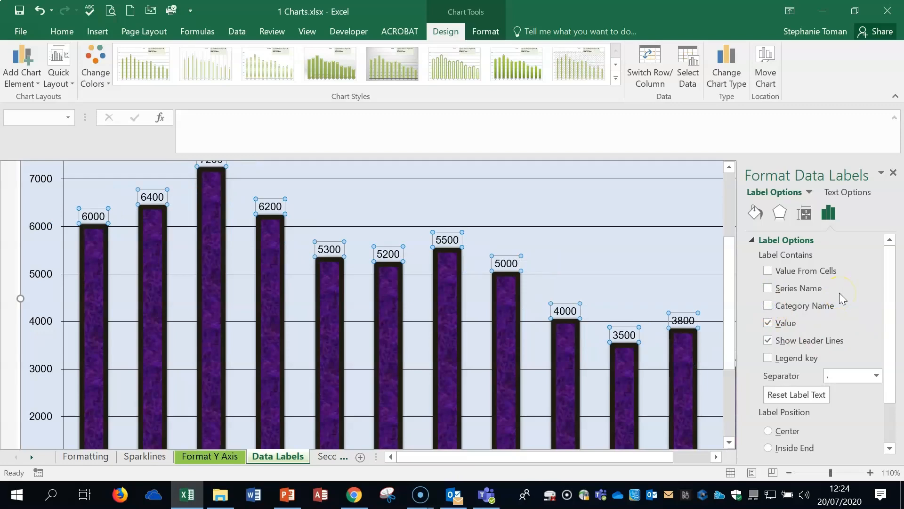
left_click(893, 175)
left_click(721, 266)
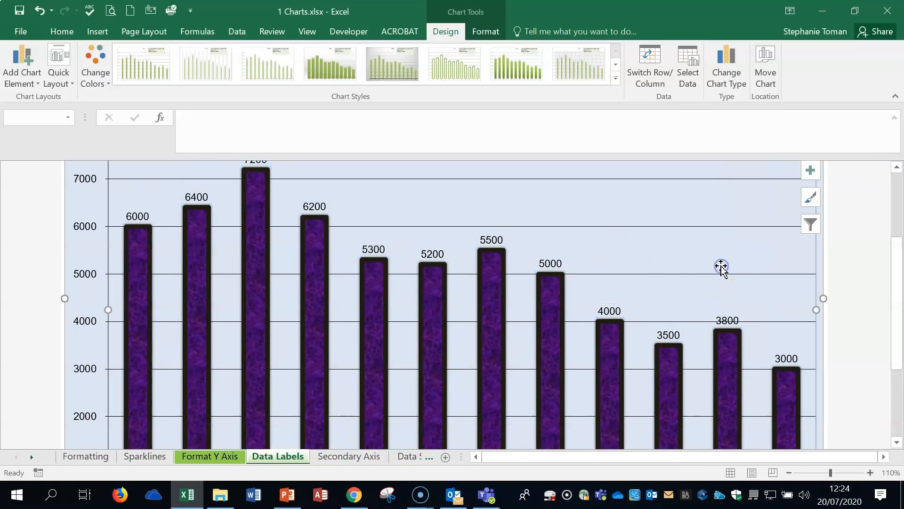
scroll(721, 266, "up", 4)
left_click(606, 240)
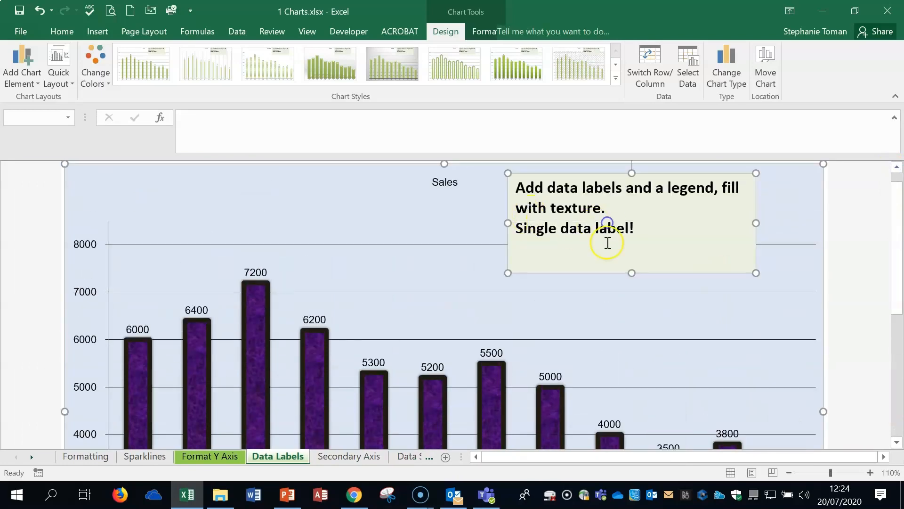
left_click(768, 350)
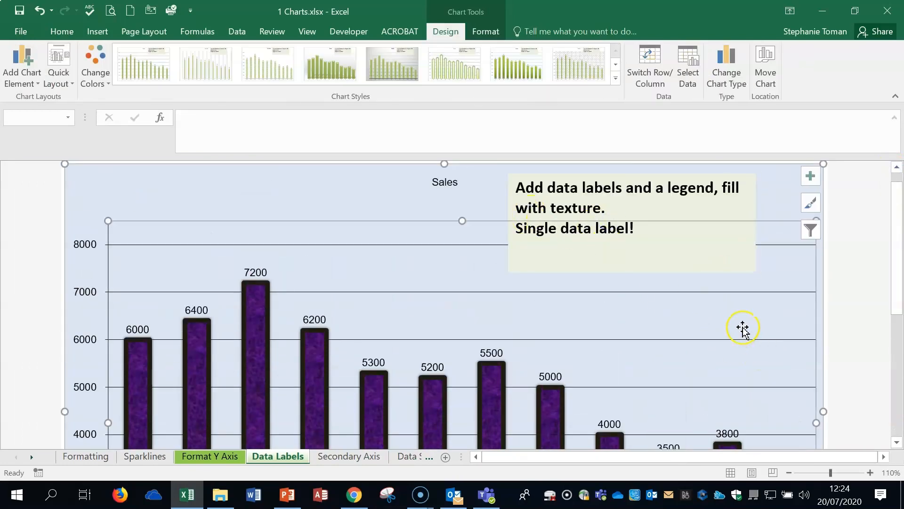
left_click(810, 178)
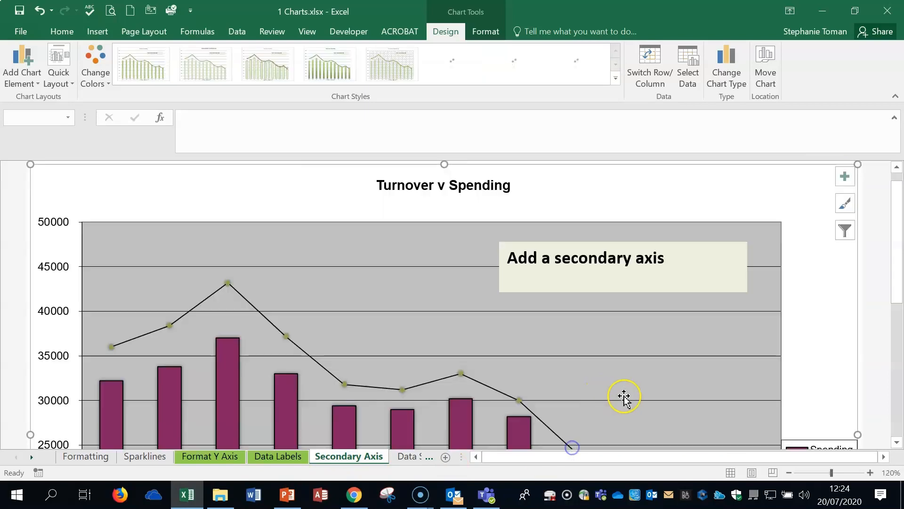
Step: On the Secondary Axis sheet, plot the Turnover series on the secondary axis and close the series formatting options
scroll(699, 366, "up", 1, "ctrl")
scroll(726, 333, "down", 2)
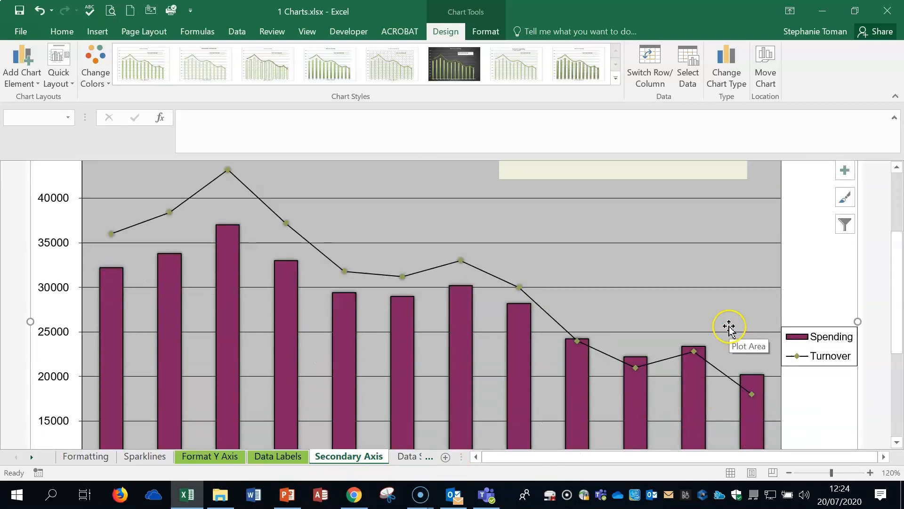
right_click(576, 339)
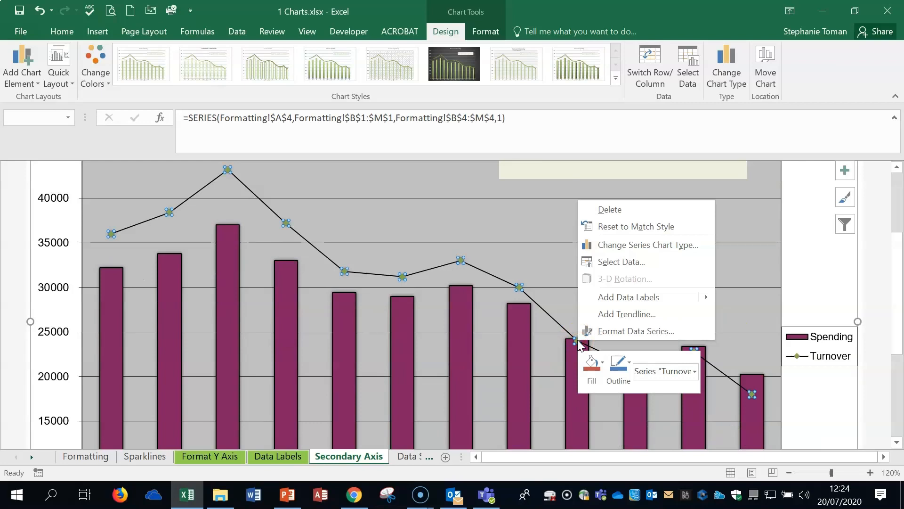
left_click(617, 337)
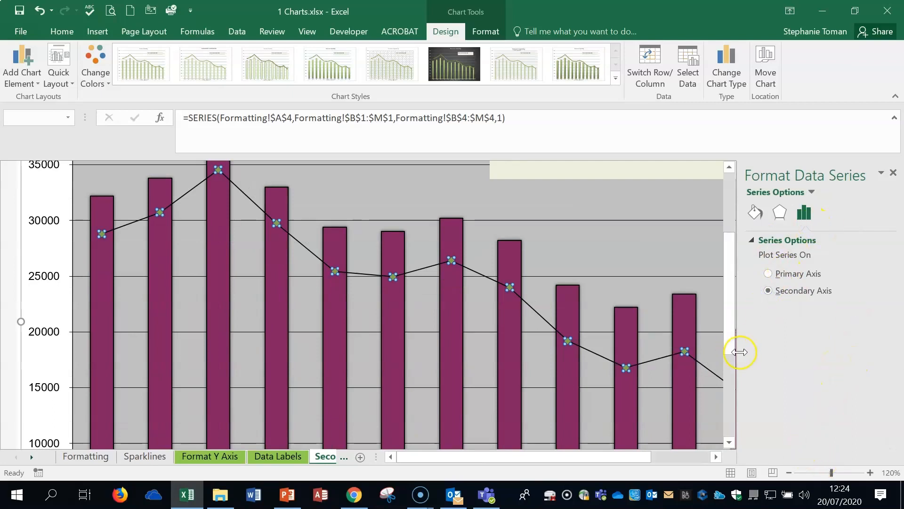
left_click(893, 172)
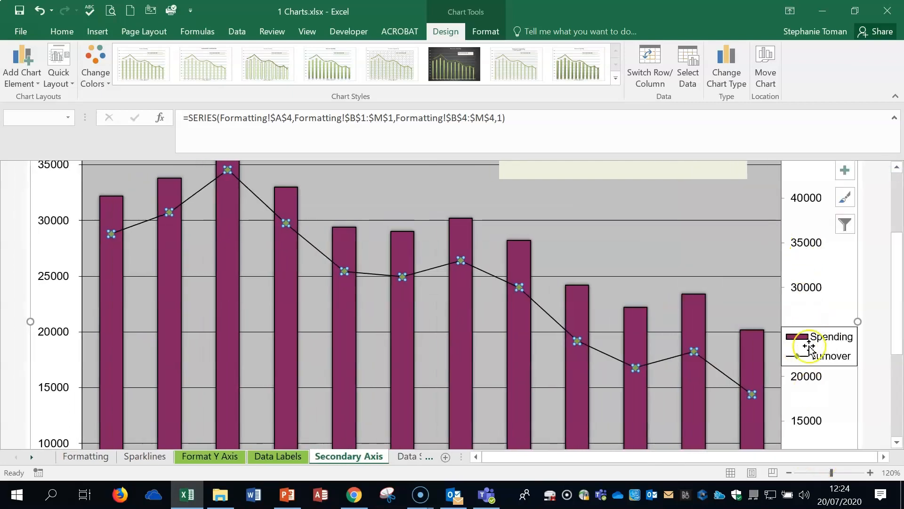
left_click(806, 289)
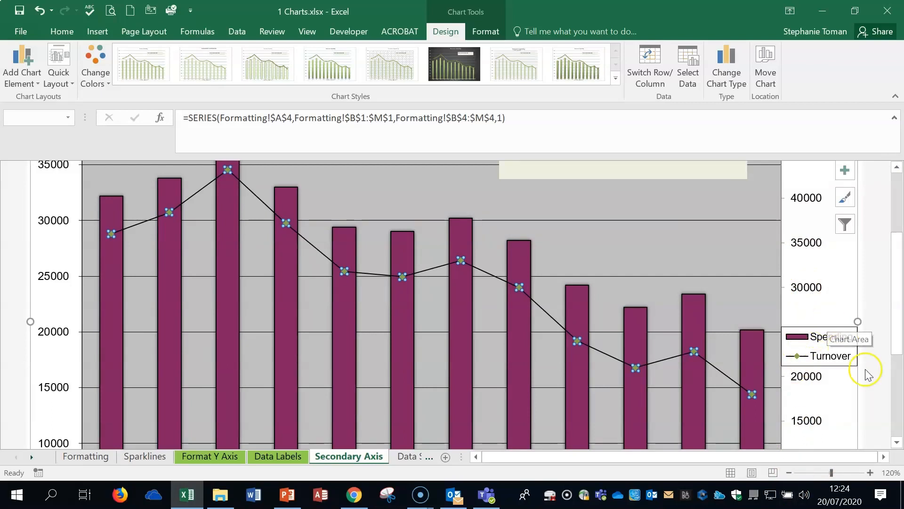
Step: Go to the Data Series Fill sheet and start a picture fill from a file for the Spending columns
left_click(412, 461)
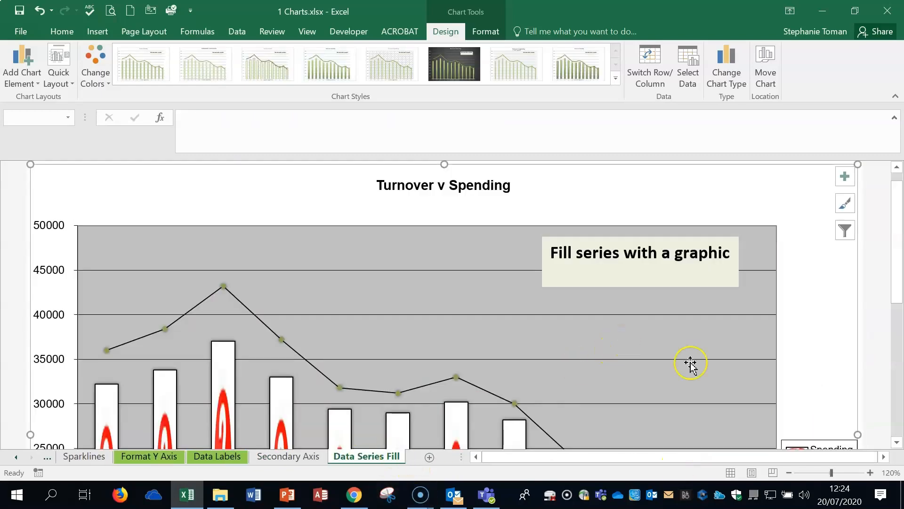
scroll(719, 365, "down", 3)
left_click(789, 472)
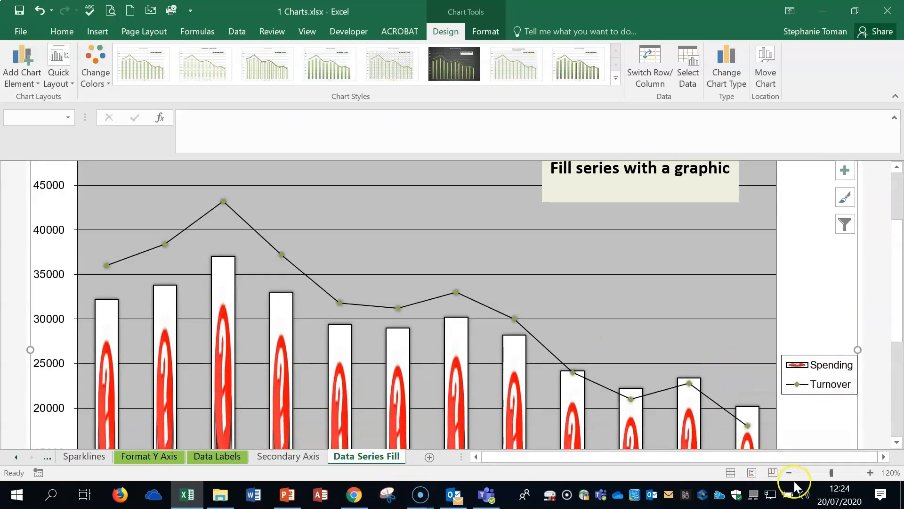
left_click(789, 473)
left_click(788, 472)
left_click(789, 472)
left_click(788, 472)
scroll(701, 432, "down", 2)
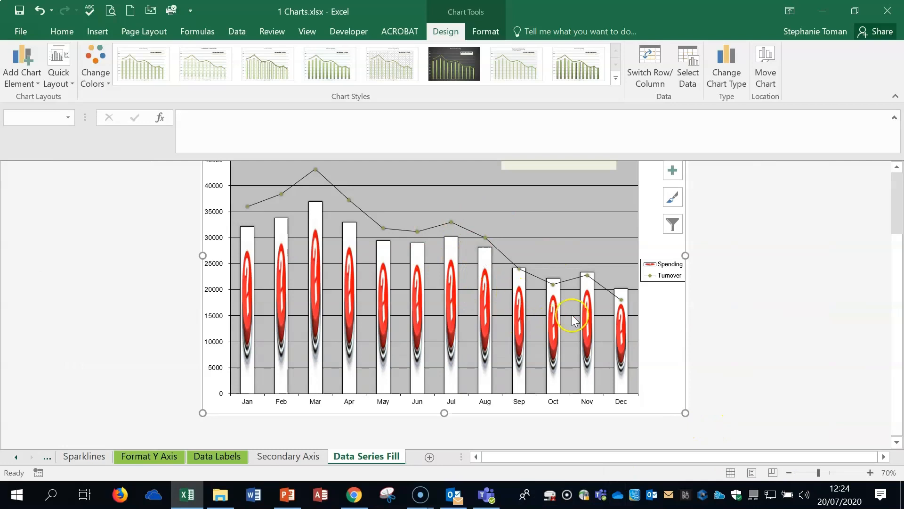
right_click(555, 325)
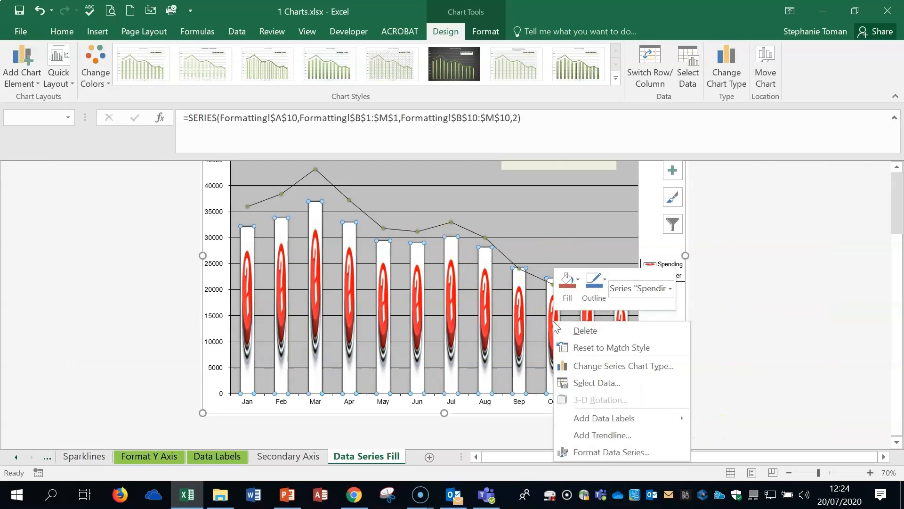
left_click(578, 279)
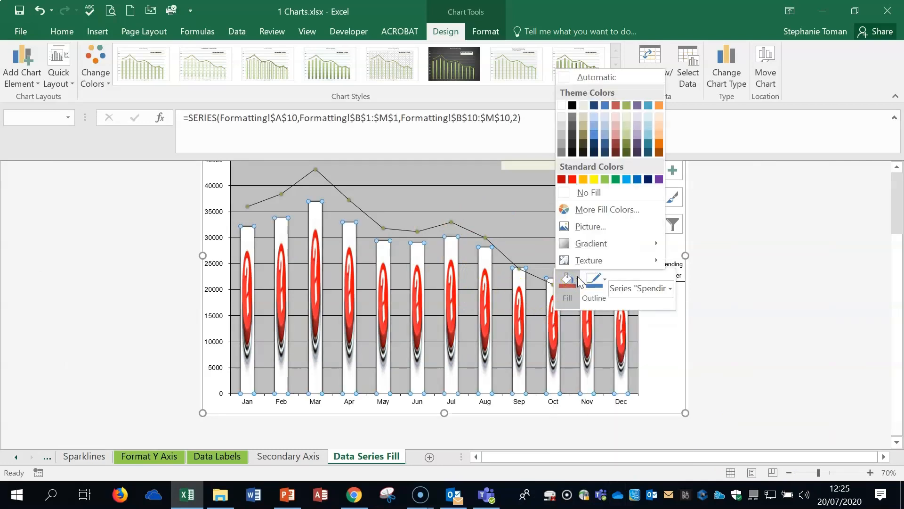
left_click(602, 231)
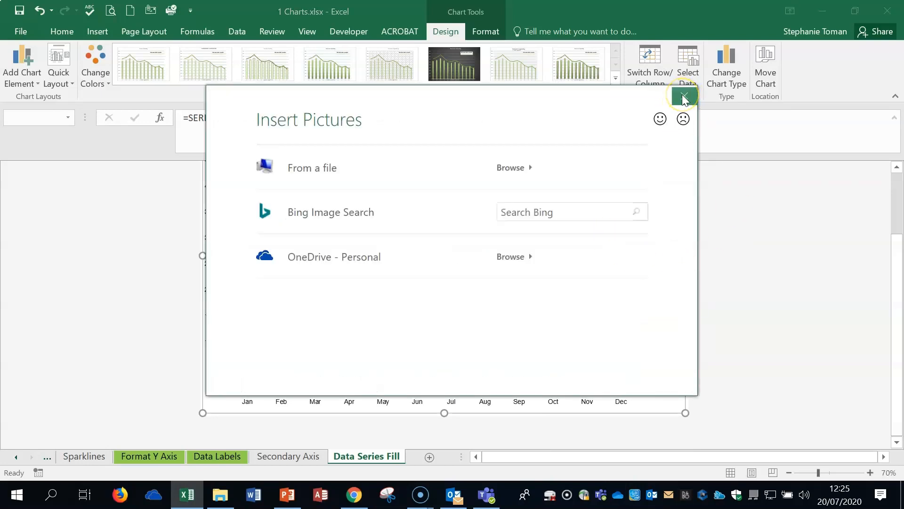
left_click(510, 168)
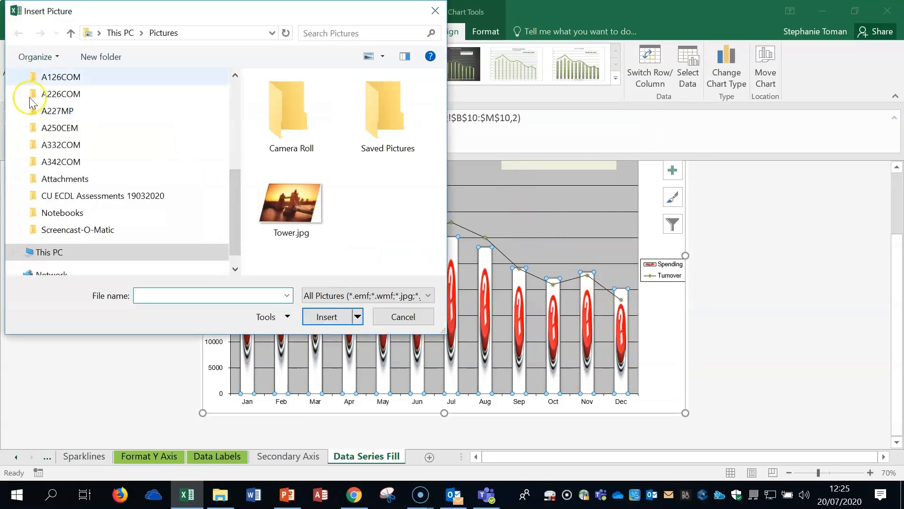
Step: Fill the Spending columns with Computer pic.png from the 15_16 Charts_Data Tables folder under the Desktop's 3_A342COM Lecture Materials, and deselect the chart
left_click_drag(232, 196, 231, 61)
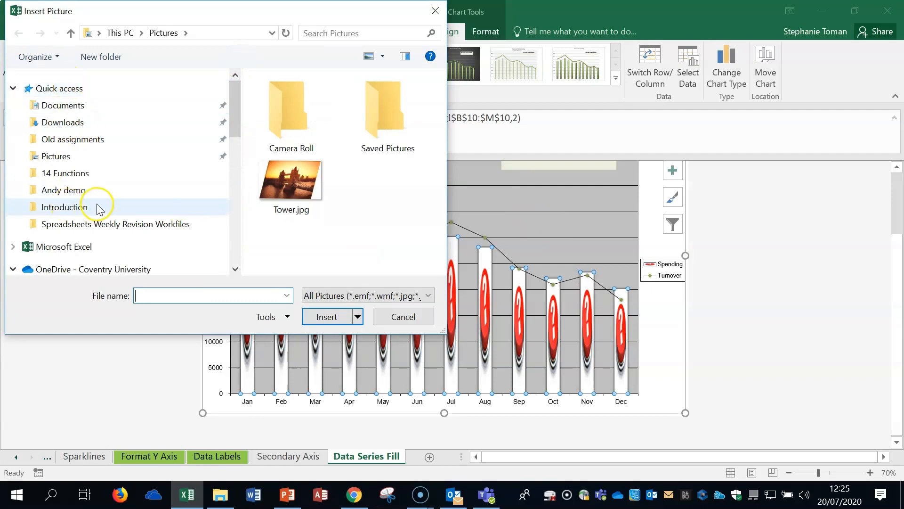
mouse_move(232, 125)
left_mouse_down()
mouse_move(234, 174)
mouse_move(241, 111)
left_mouse_up()
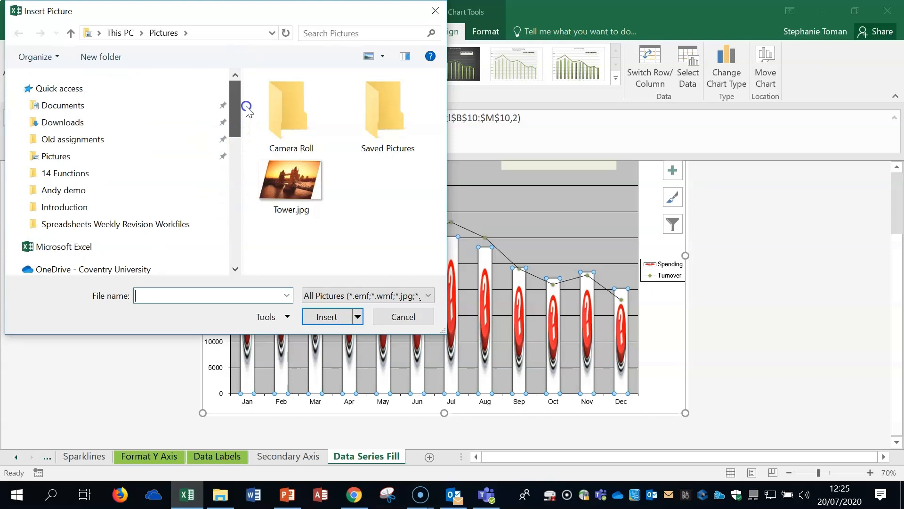
left_click_drag(245, 123, 237, 209)
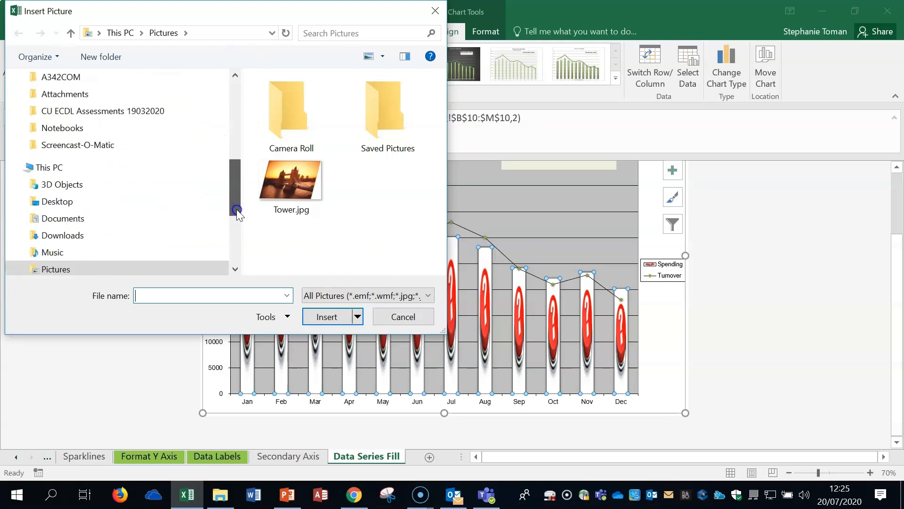
left_click(35, 184)
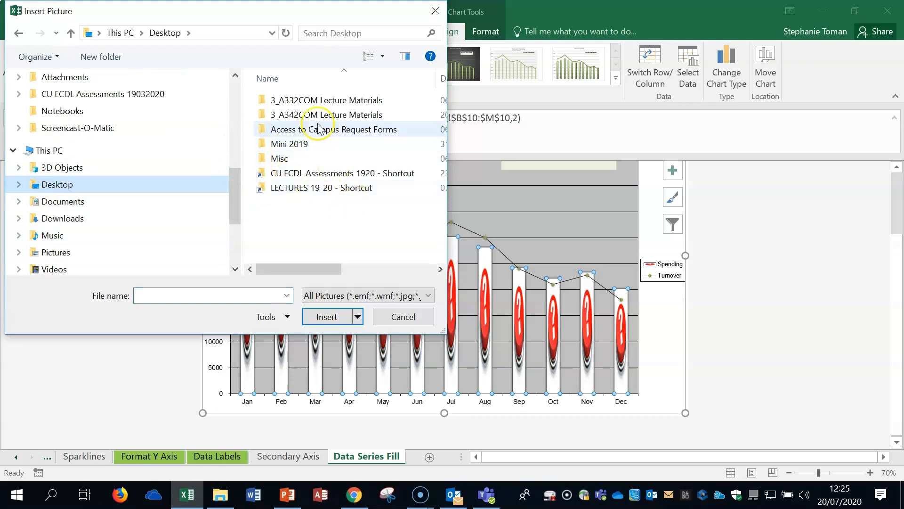
double_click(324, 115)
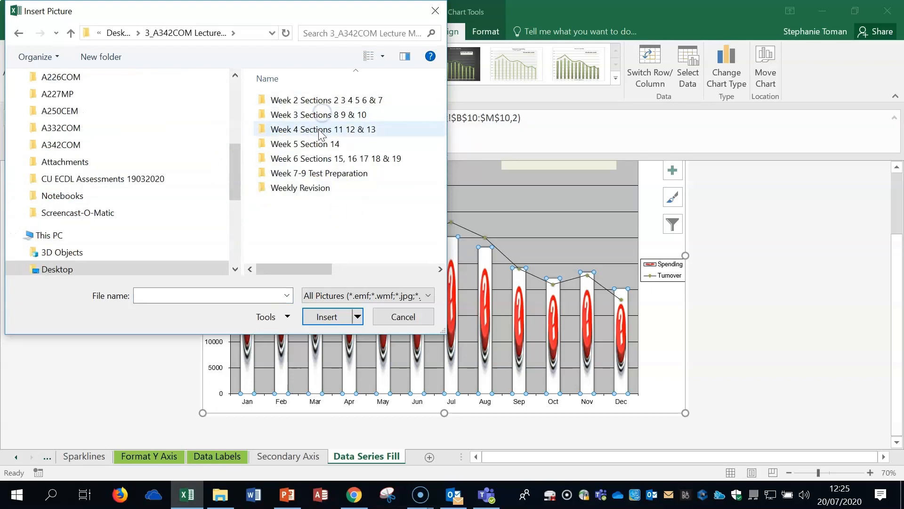
double_click(328, 159)
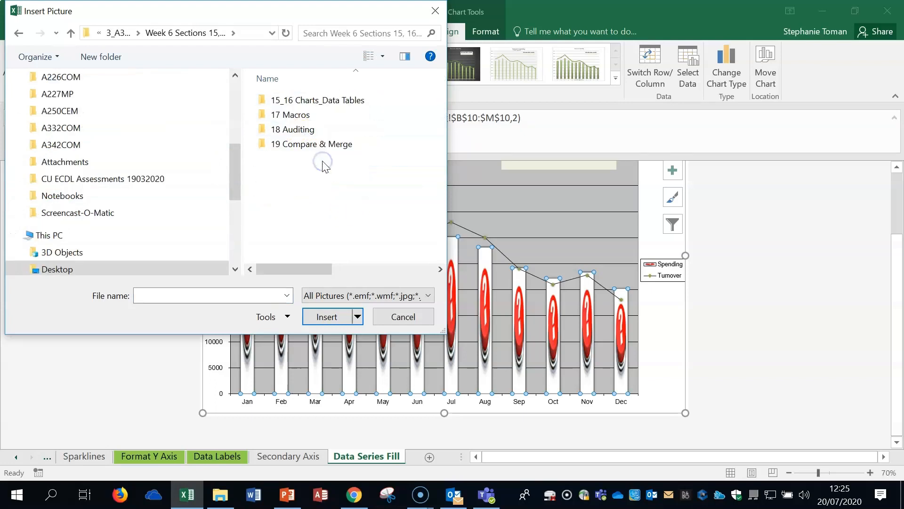
double_click(324, 104)
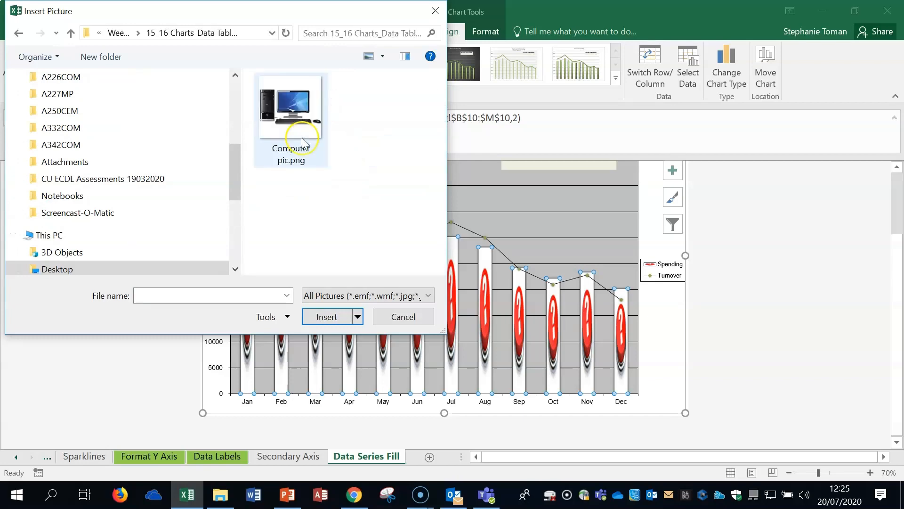
left_click(302, 137)
double_click(301, 138)
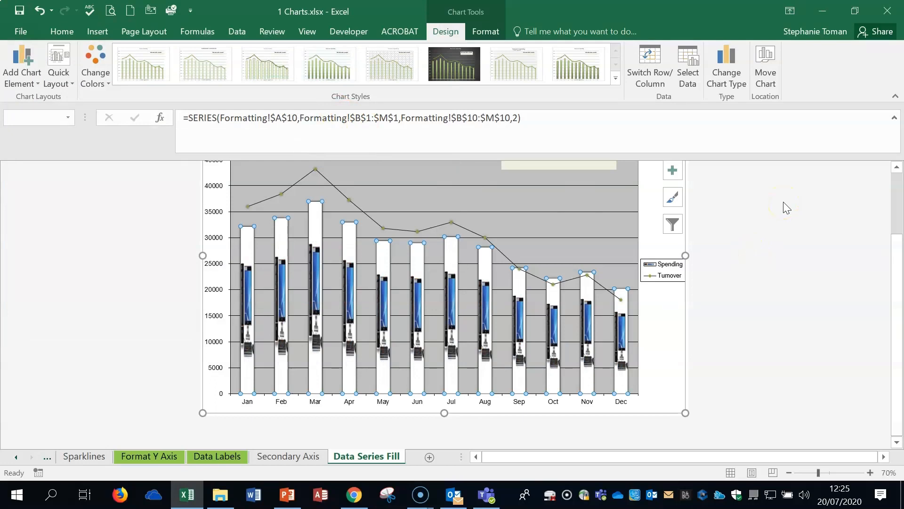
left_click(740, 290)
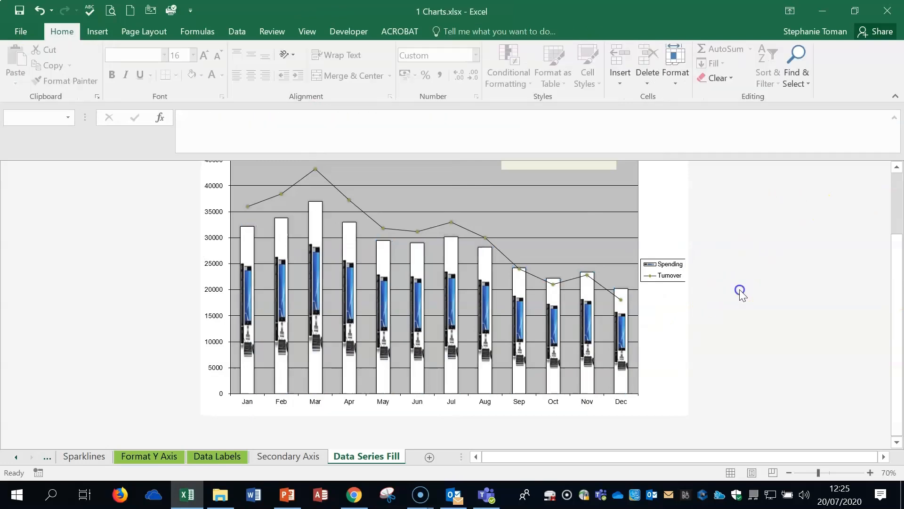
Step: Save the workbook and view the fill options for the Spending columns, leaving them without choosing one
right_click(589, 325)
left_click(22, 12)
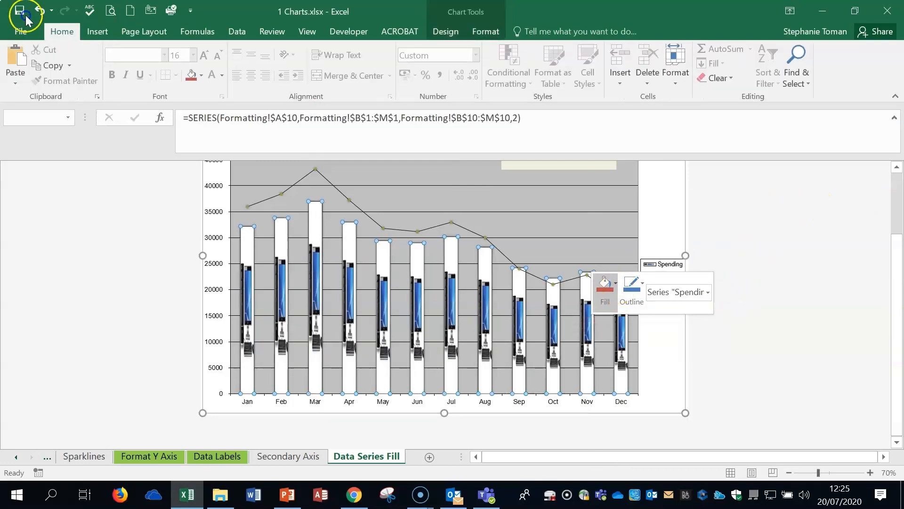
left_click(616, 284)
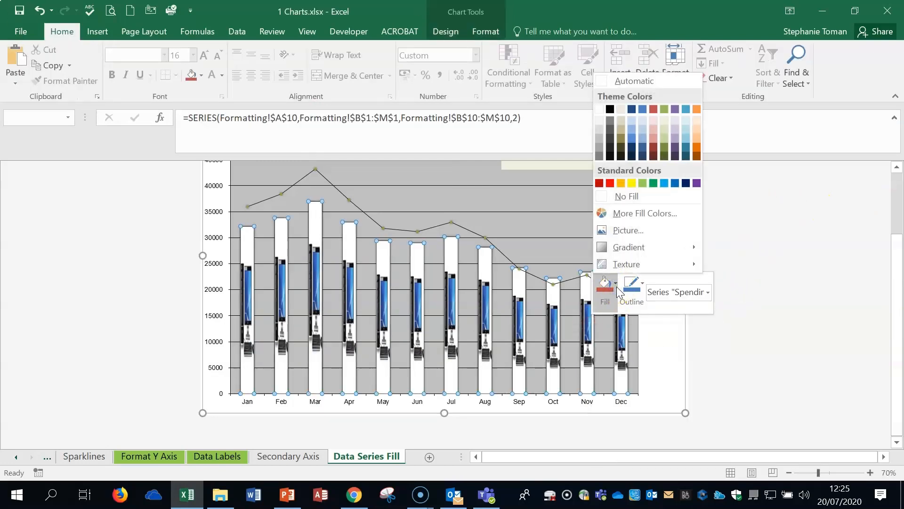
left_click(821, 329)
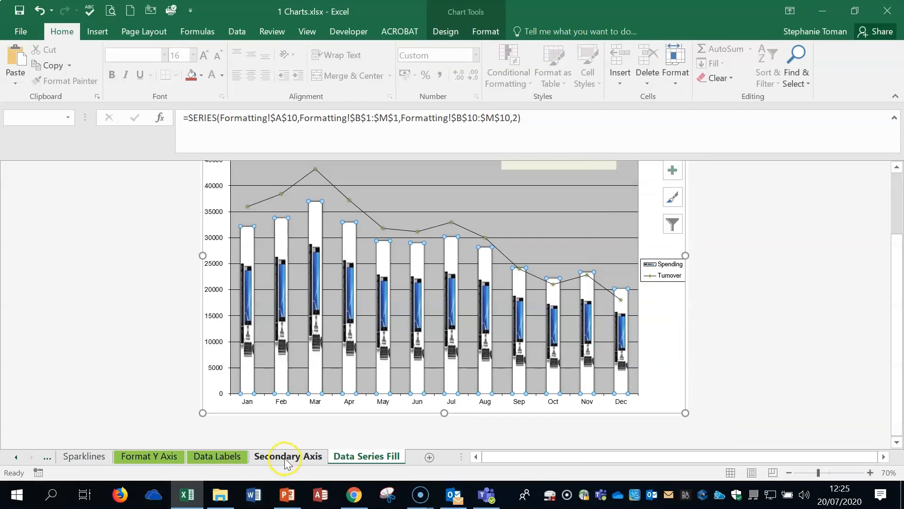
Step: Close 1 Charts.xlsx without saving the changes and open 2 Data Tables.xlsx from the 15_16 Charts_Data Tables folder
left_click(285, 456)
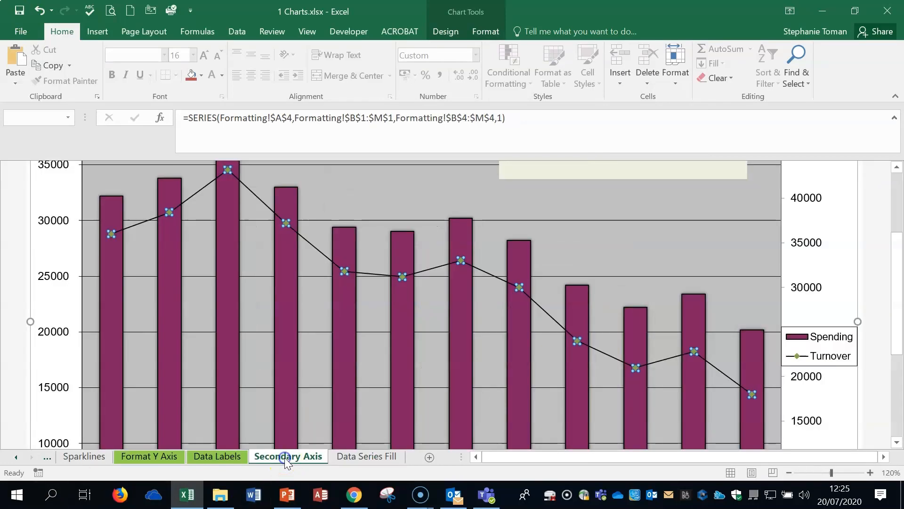
left_click(889, 13)
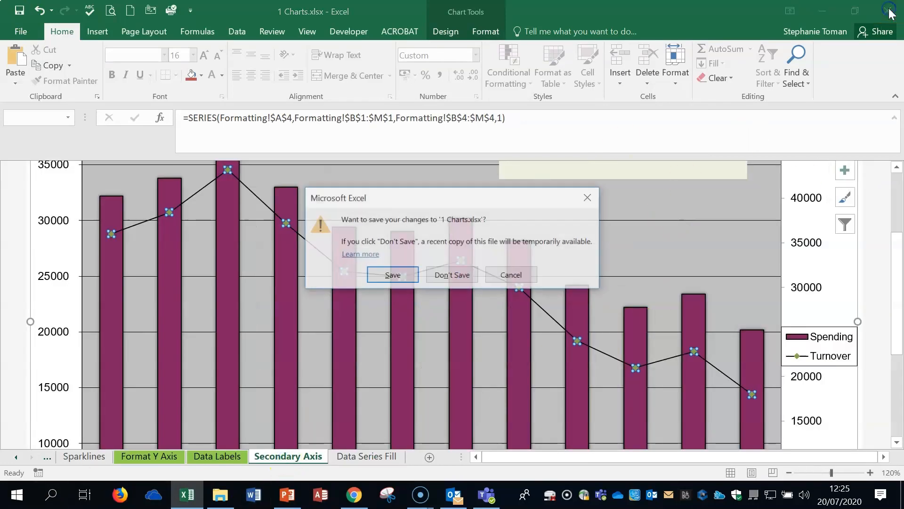
left_click(452, 275)
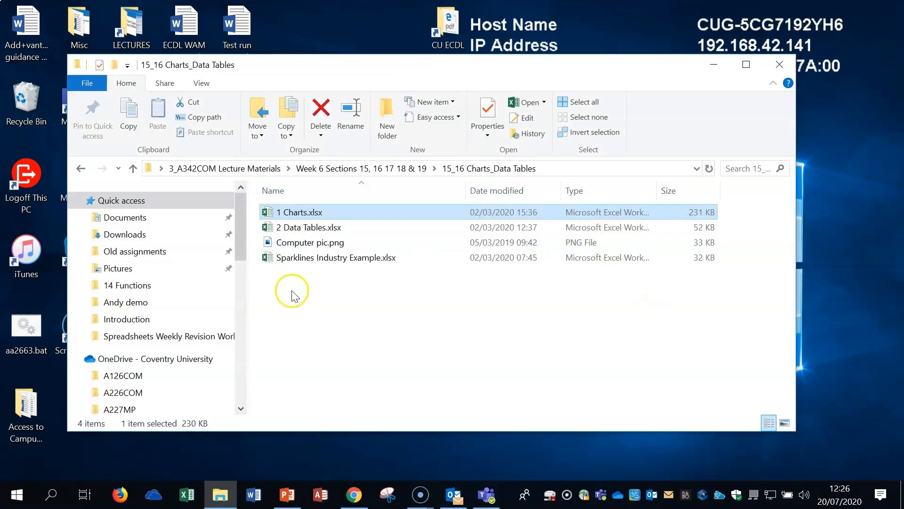
left_click(311, 229)
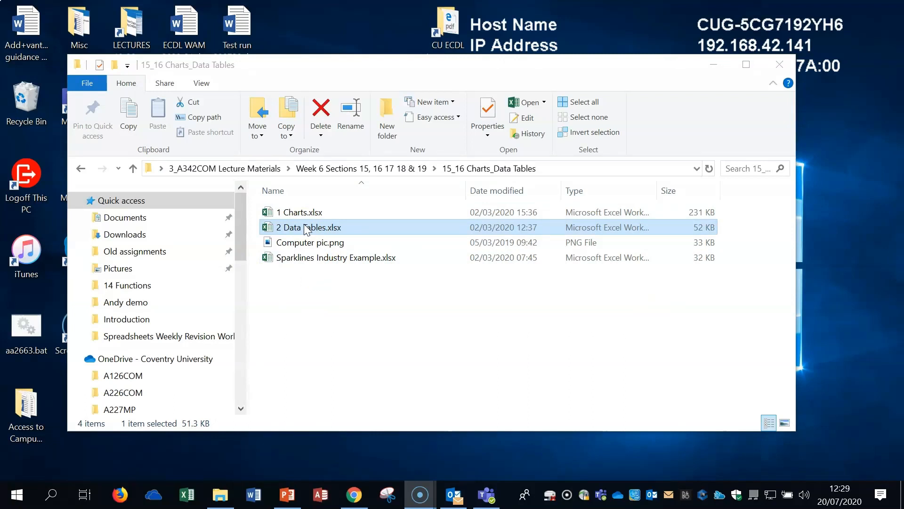
left_click(305, 228)
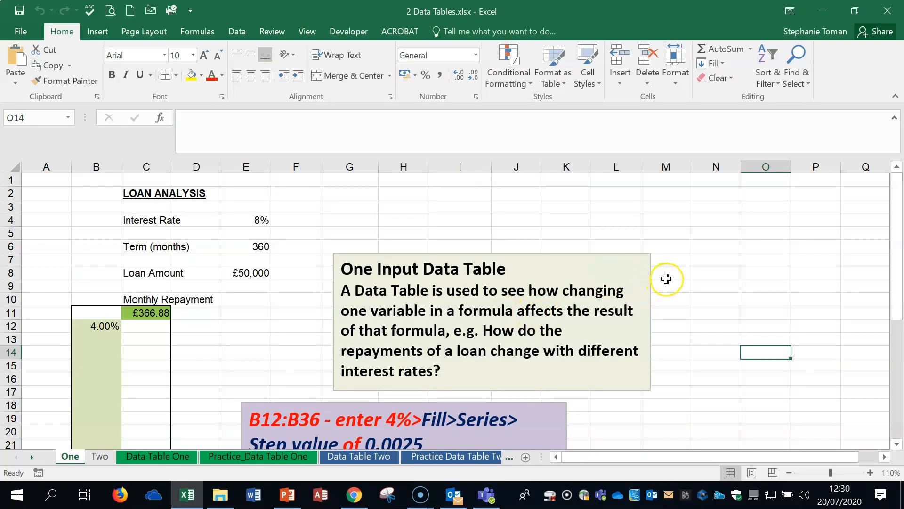
Step: On sheet One, fill B12:B36 down from 4% as a linear column series with a step value of 0.0025
scroll(680, 285, "down", 2)
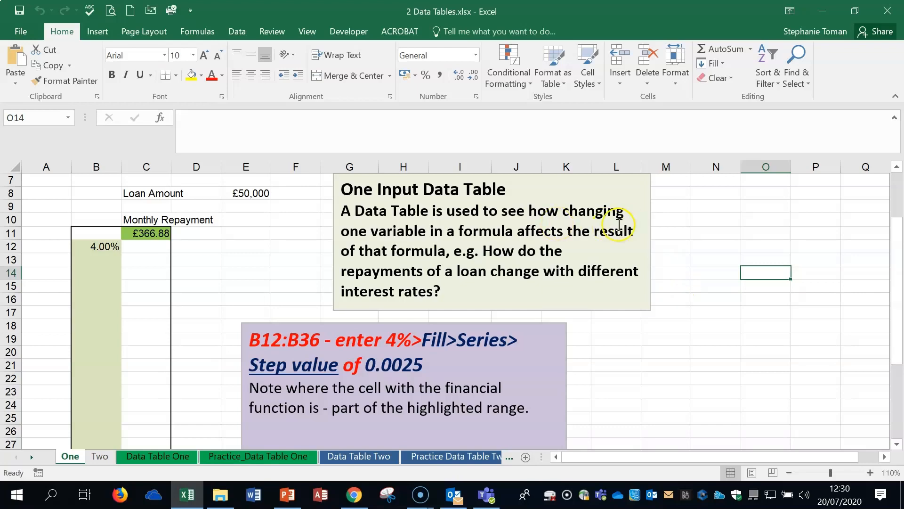
left_click(241, 298)
scroll(241, 297, "down", 1)
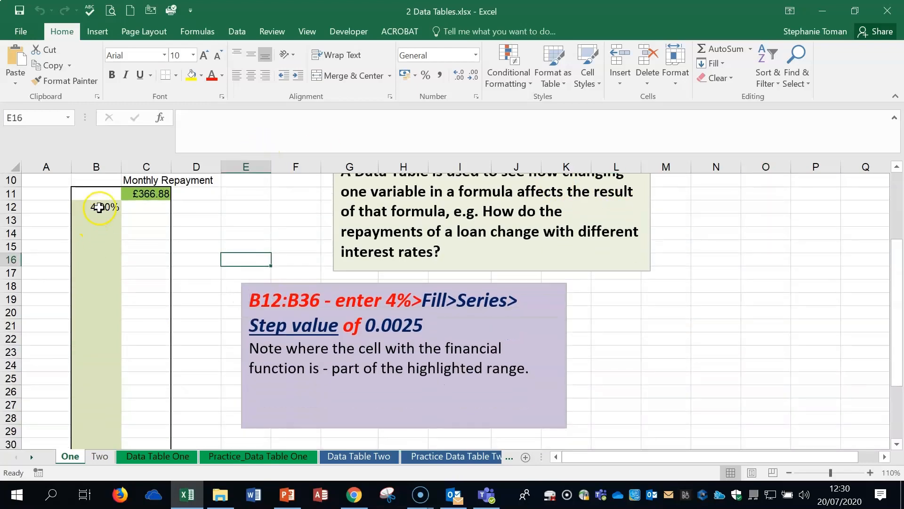
left_click_drag(97, 207, 103, 417)
left_click_drag(899, 334, 900, 259)
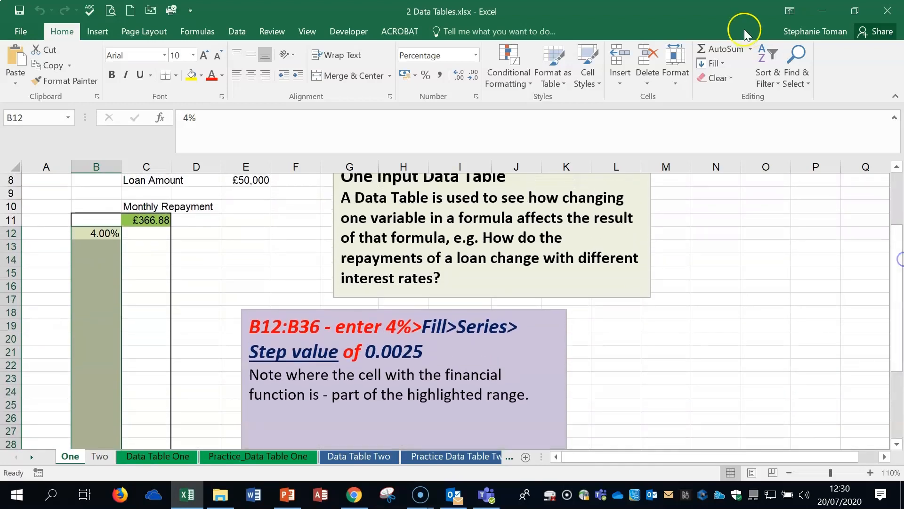
left_click(721, 64)
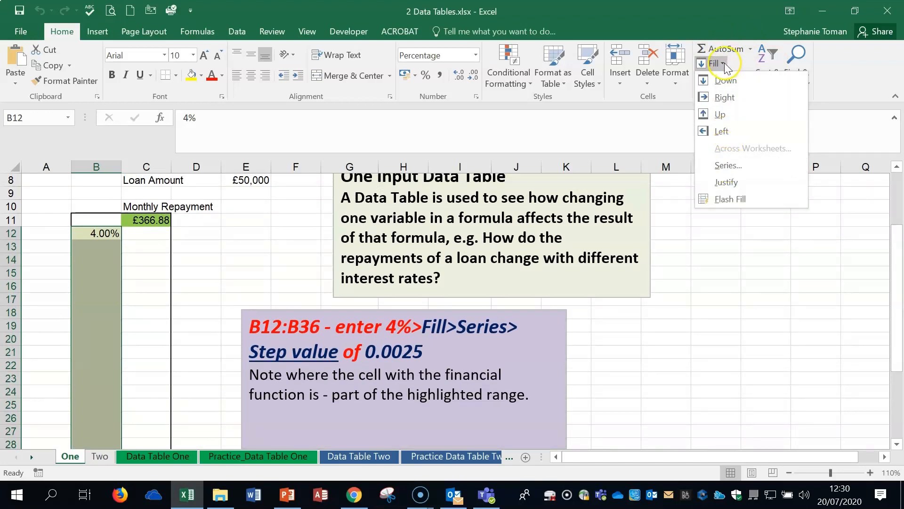
left_click(728, 166)
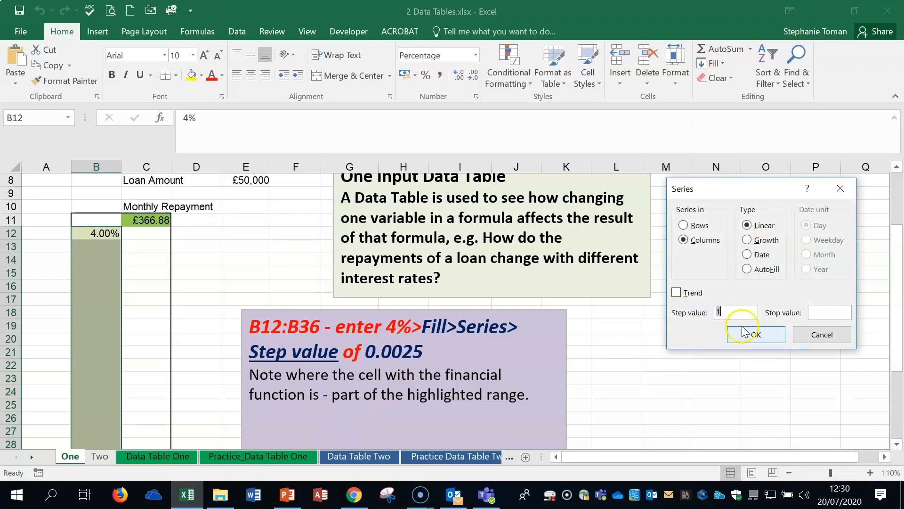
left_click(730, 313)
left_click_drag(731, 313, 705, 311)
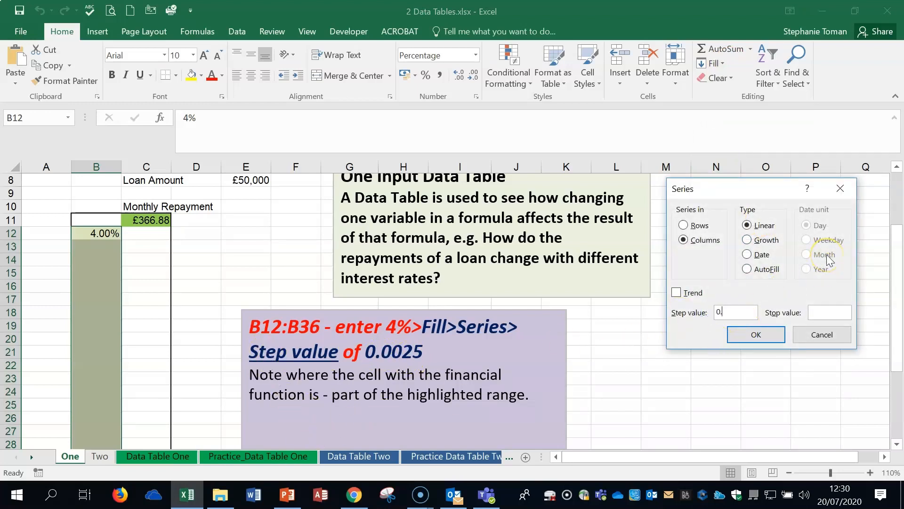
type("0.0025")
left_click(754, 333)
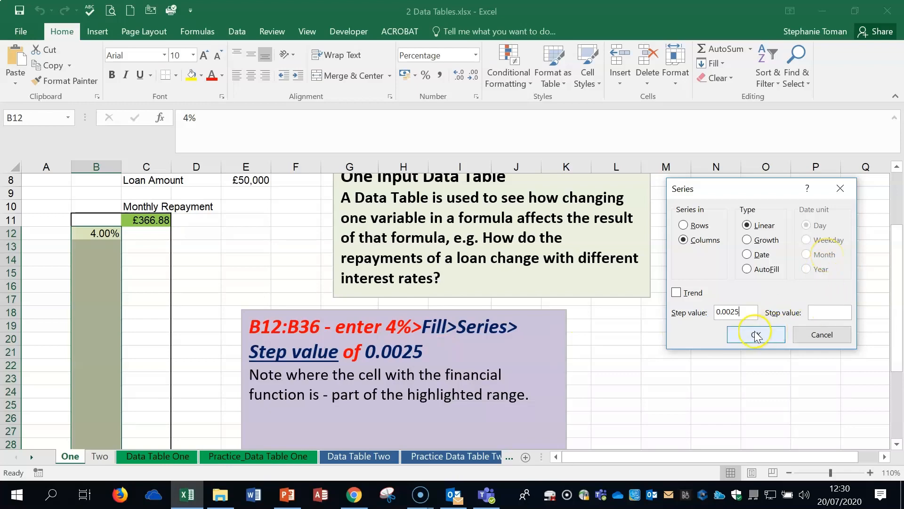
Step: Move the purple instruction text box away from the repayment table so that it spans roughly columns J to P
left_click(331, 316)
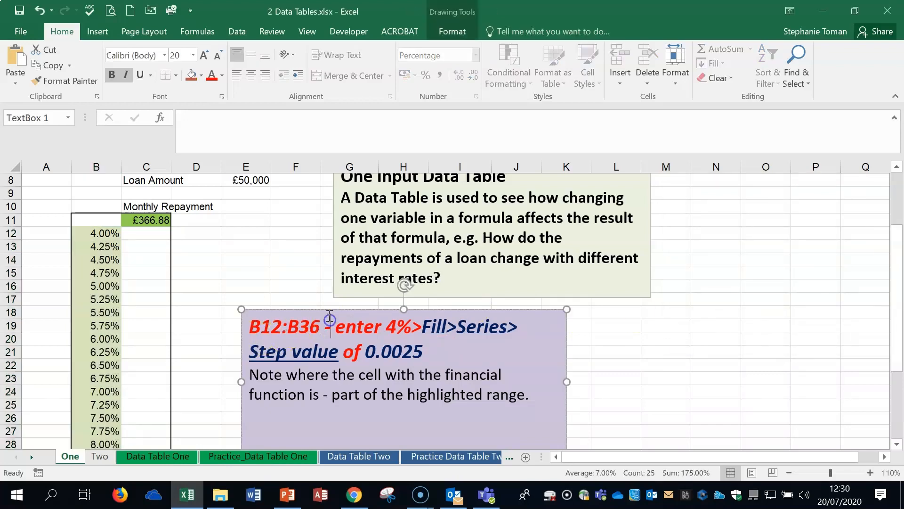
left_click_drag(331, 317, 597, 296)
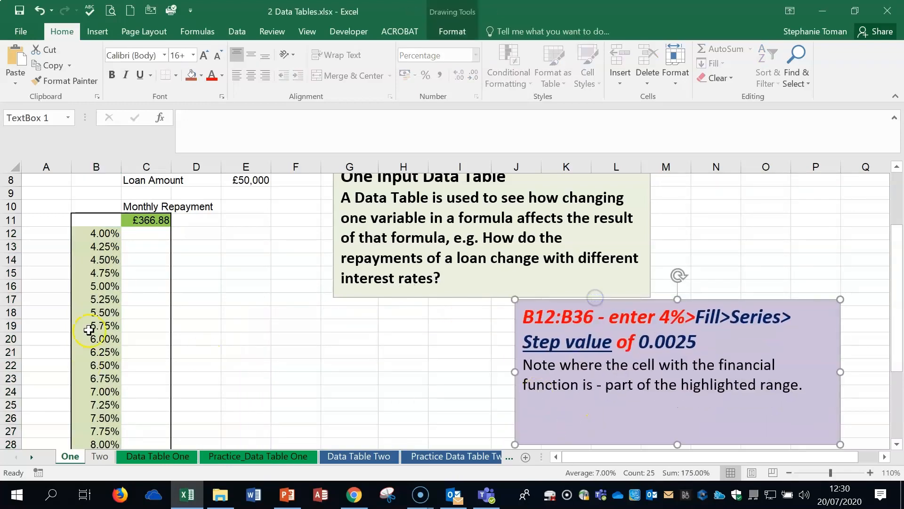
Step: Examine the filled interest rates in column B and the monthly repayment formula in C11
left_click(82, 234)
key("Down")
key("Down")
key("Down")
key("Down")
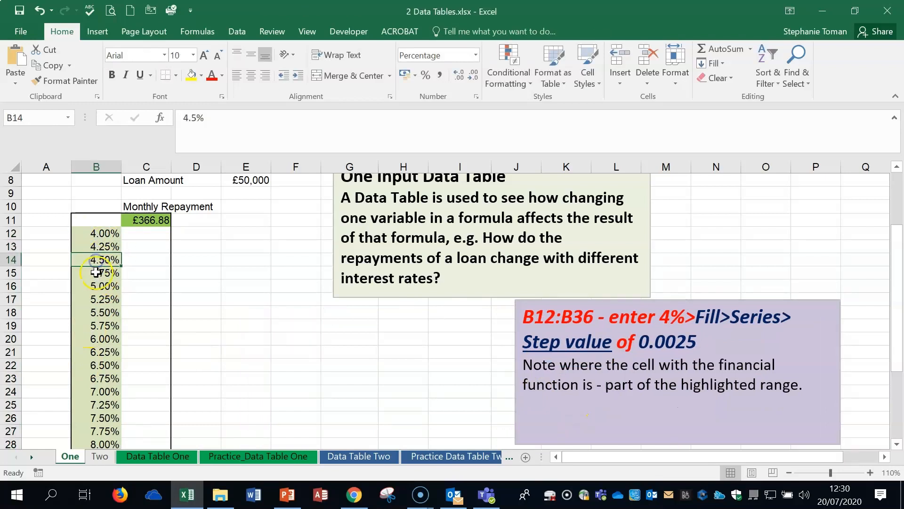
left_click(99, 241)
left_click(154, 223)
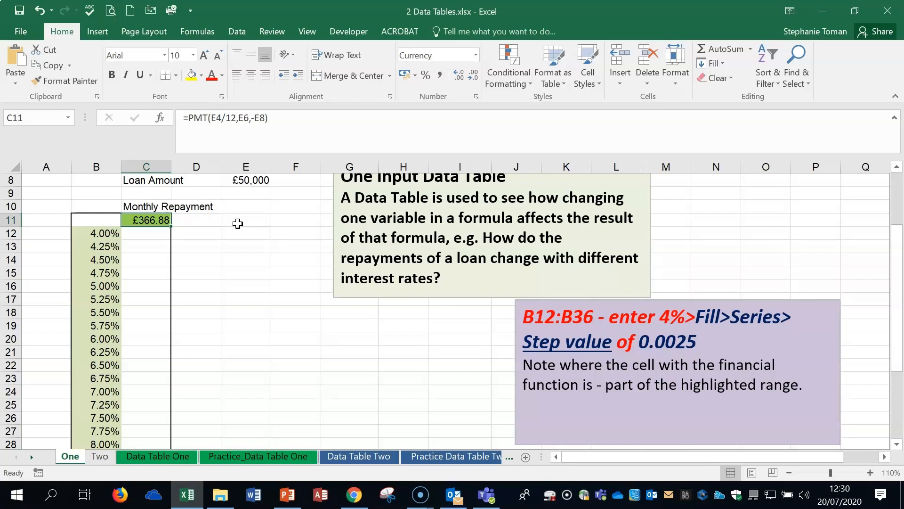
left_click(145, 221)
left_click(283, 276)
left_click(148, 225)
left_click(287, 297)
Step: Create a one-input what-if data table over B11:C36, using the interest rate in E4 as the column input cell
left_click_drag(87, 222, 143, 418)
scroll(359, 262, "up", 5)
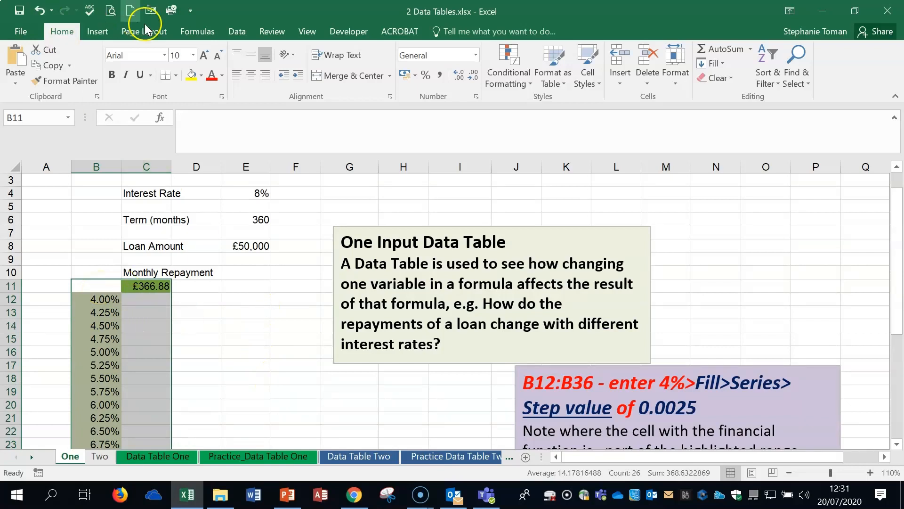
left_click(241, 32)
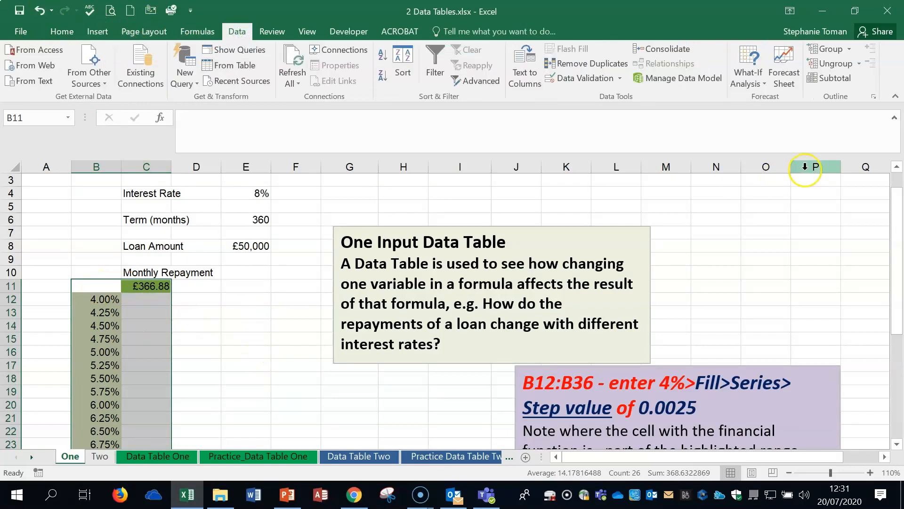
left_click(764, 82)
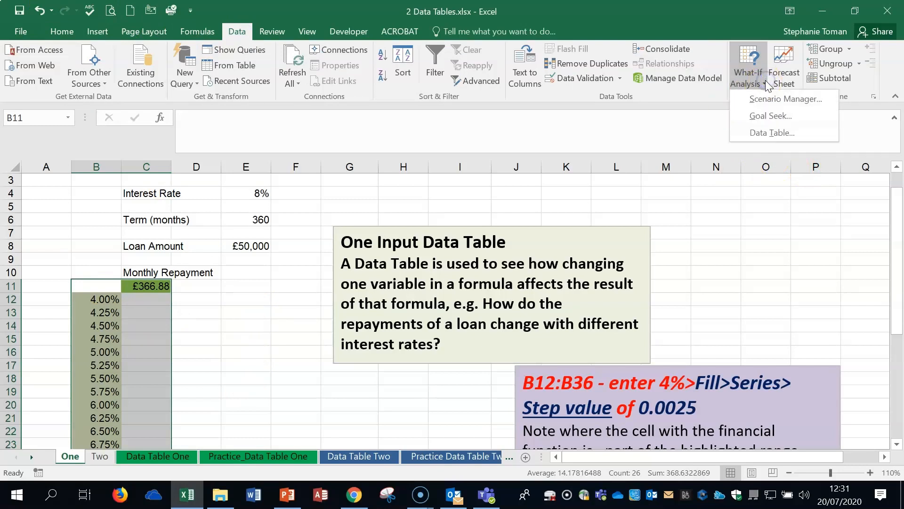
left_click(767, 136)
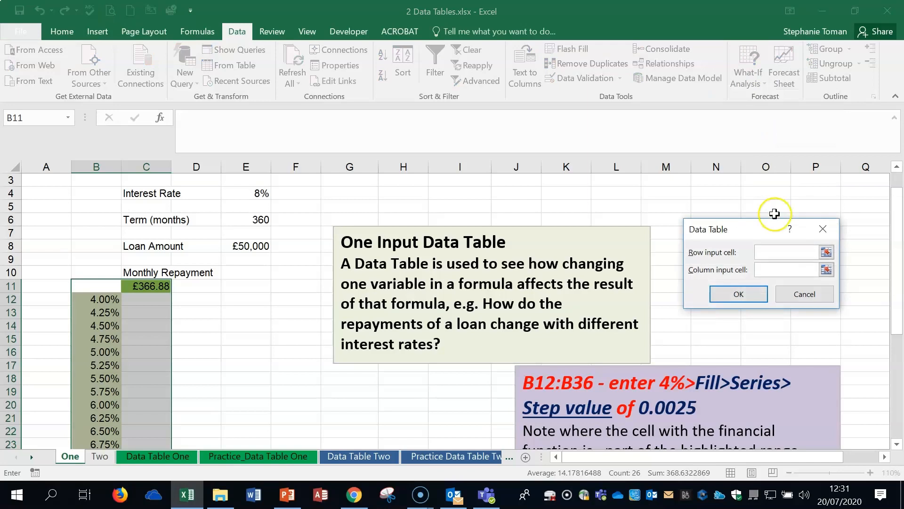
left_click_drag(768, 231, 293, 345)
left_click_drag(360, 372, 349, 363)
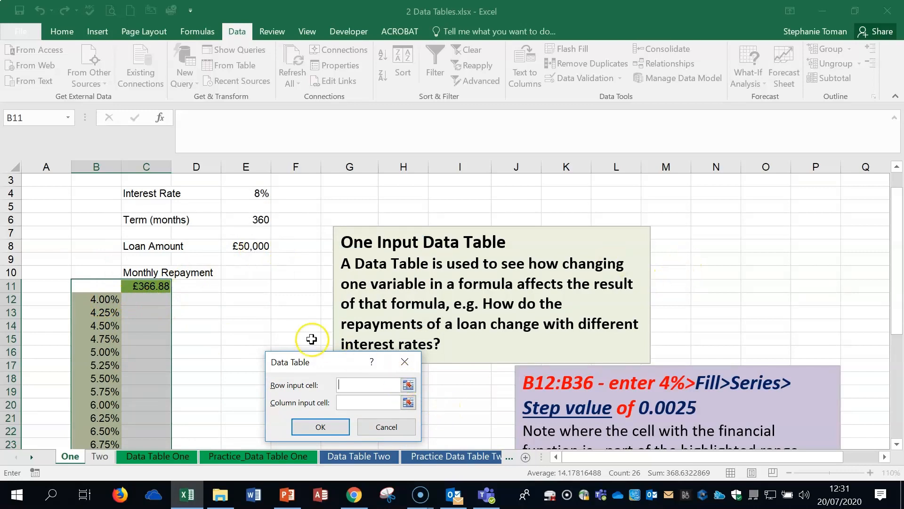
left_click_drag(343, 365, 342, 293)
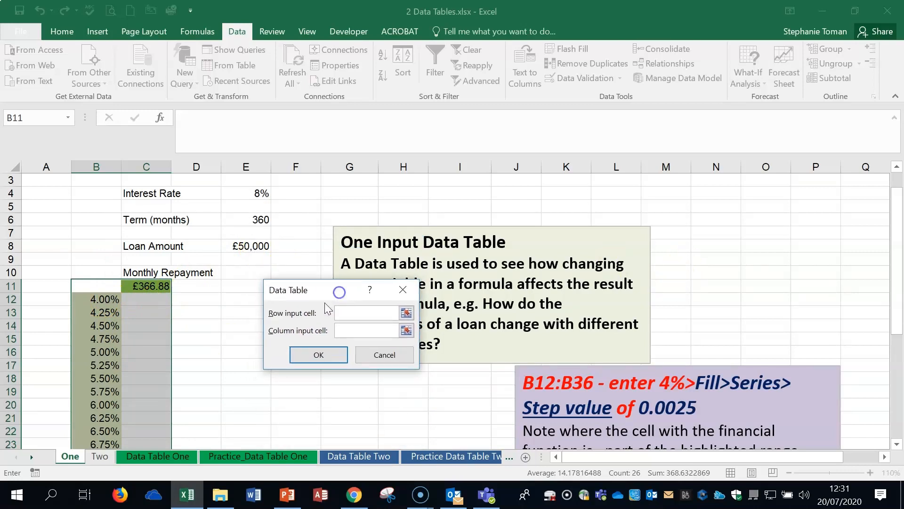
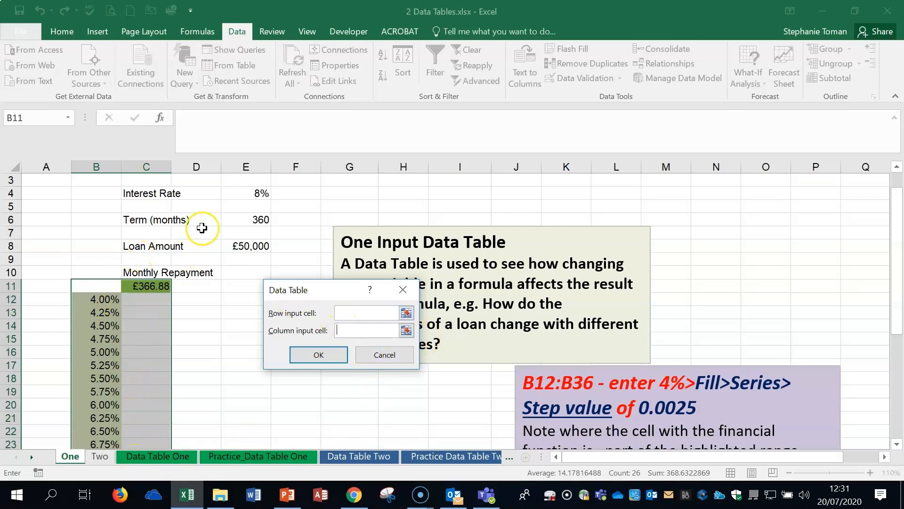
left_click(246, 194)
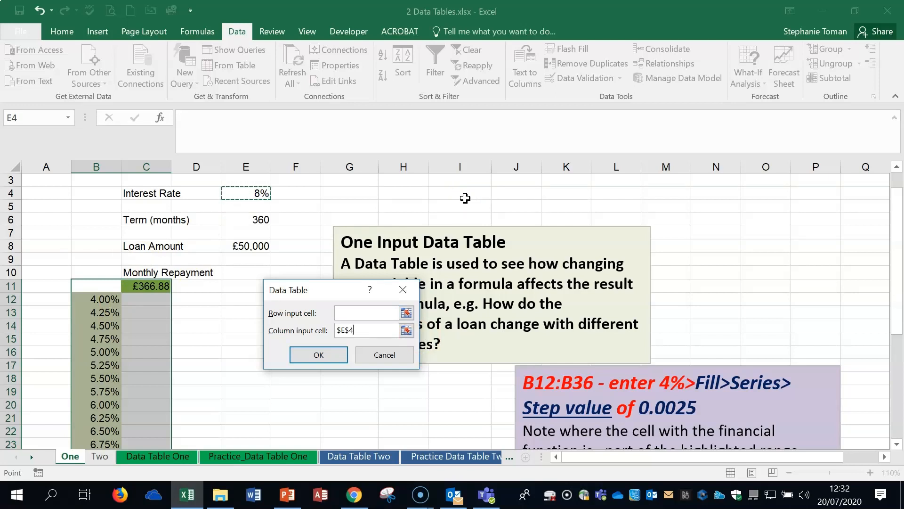
left_click(309, 360)
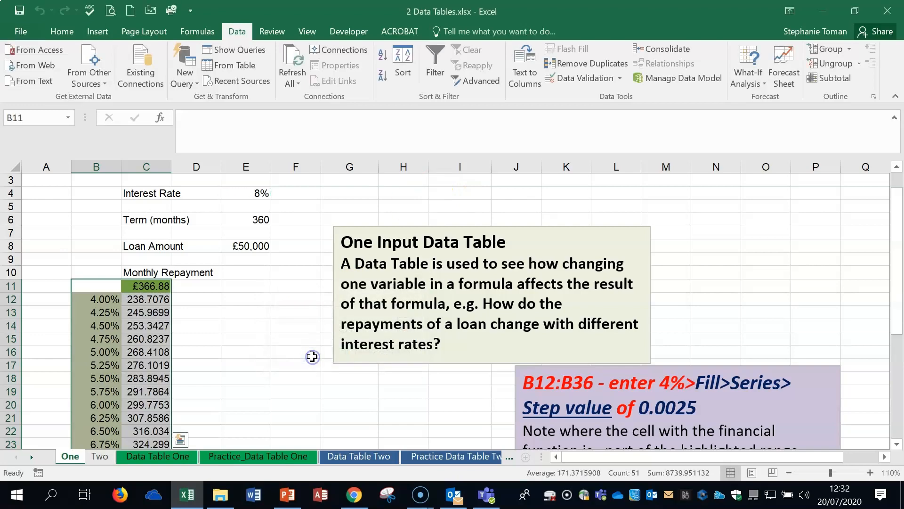
Step: Highlight the 8.00% rate and its repayment in B28:C28 with a yellow fill
left_click(273, 351)
scroll(288, 336, "down", 2)
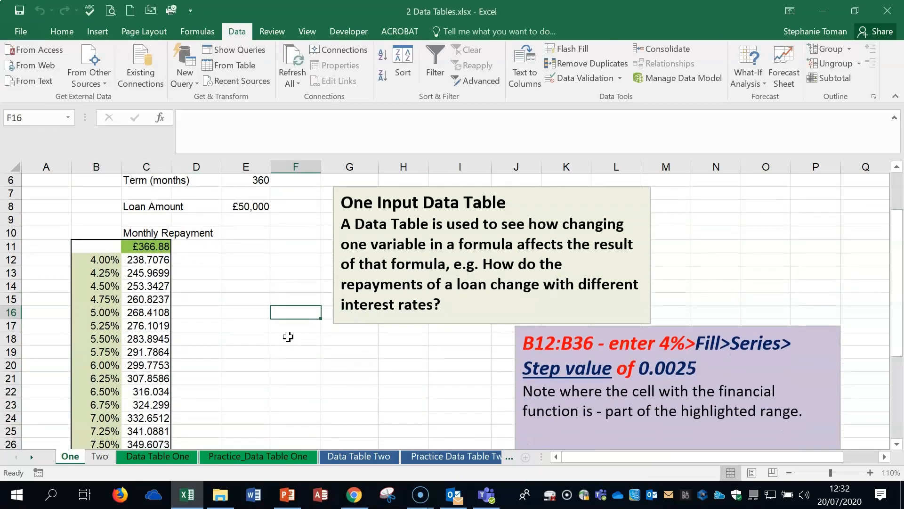
scroll(161, 370, "down", 2)
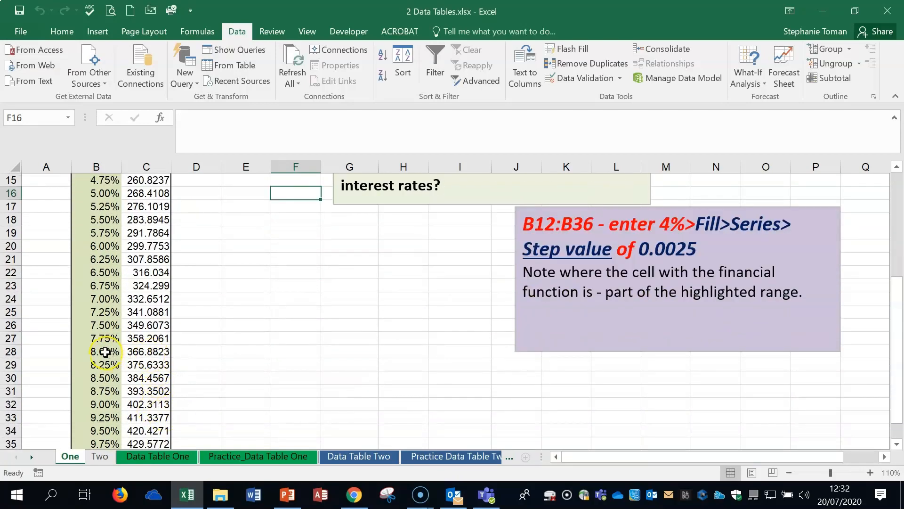
left_click_drag(112, 351, 150, 351)
left_click(57, 32)
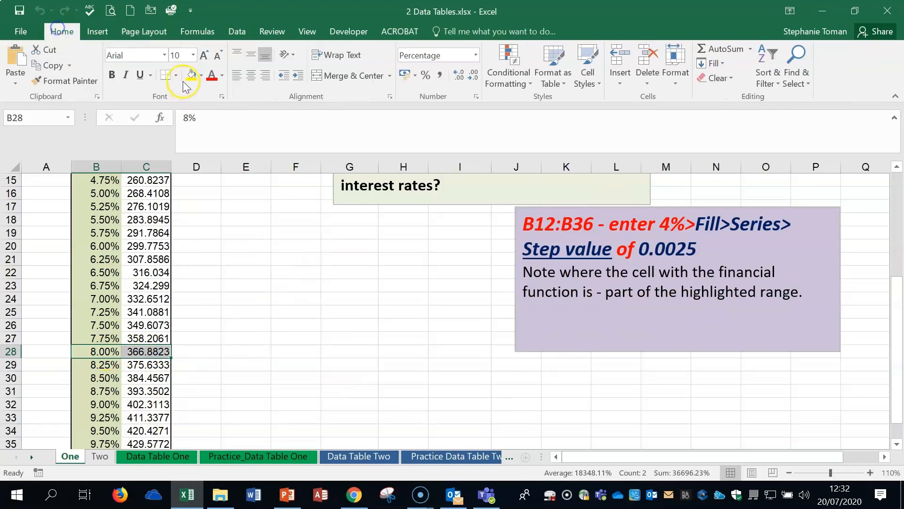
left_click(191, 76)
scroll(343, 355, "up", 2)
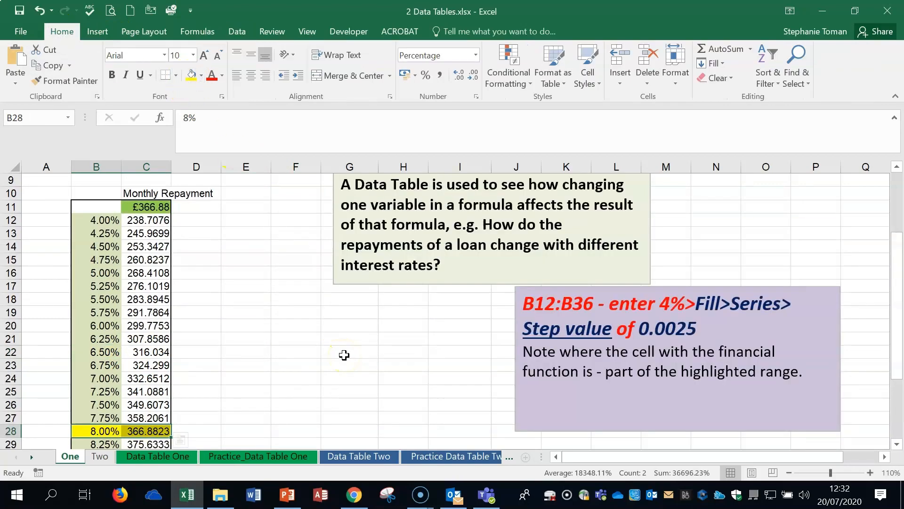
Step: Give the monthly repayment formula cell C11 the same yellow fill and deselect it
left_click(151, 207)
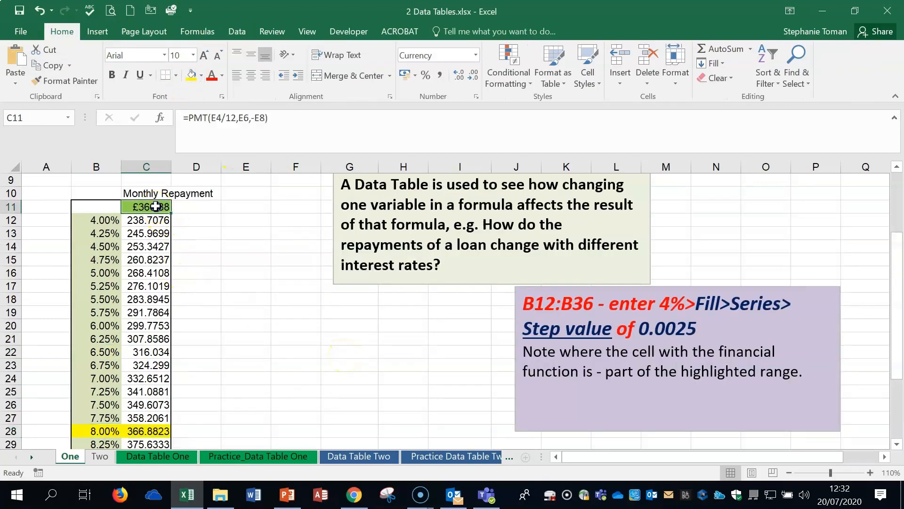
left_click(190, 74)
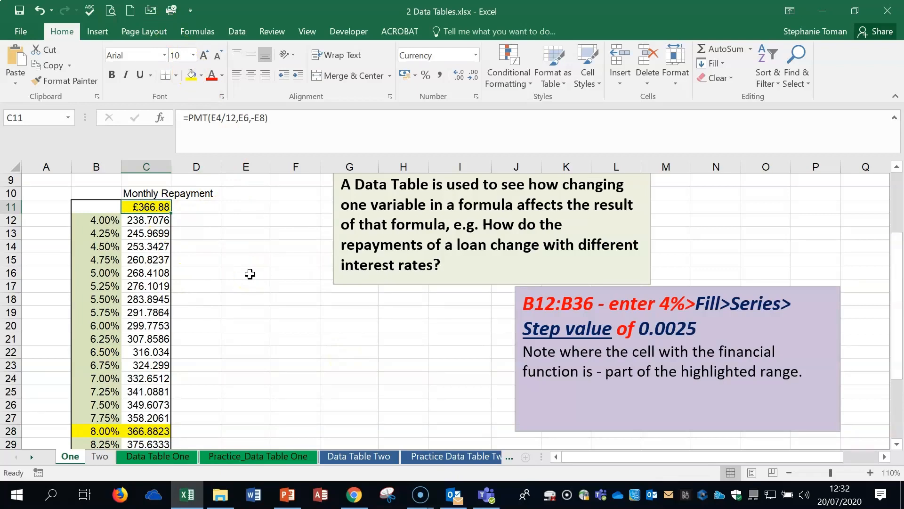
left_click(260, 304)
Step: Inspect the formula behind the data table results in C14 and C18
scroll(260, 304, "up", 3)
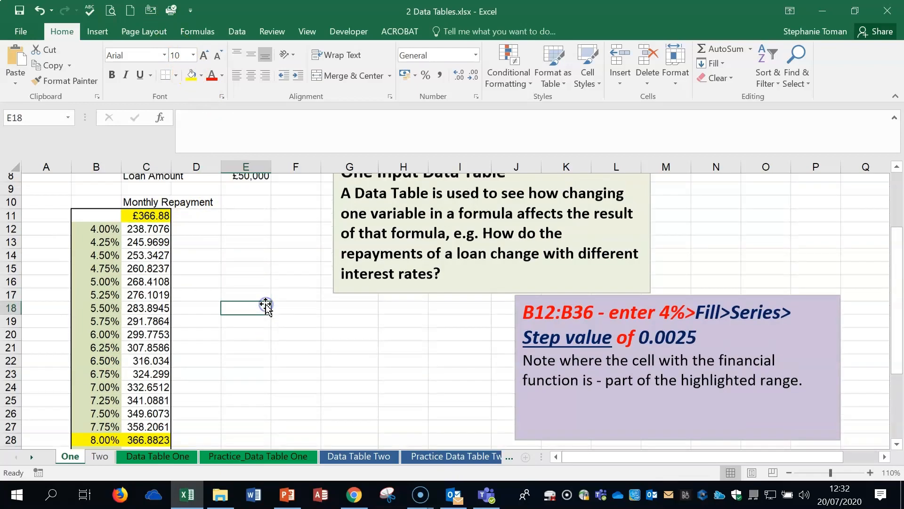
left_click(141, 353)
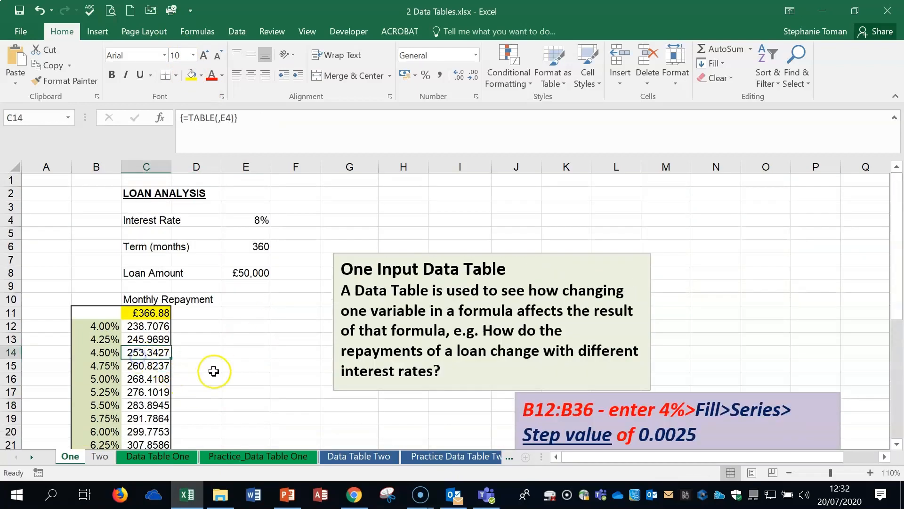
scroll(210, 369, "down", 1)
left_click(141, 365)
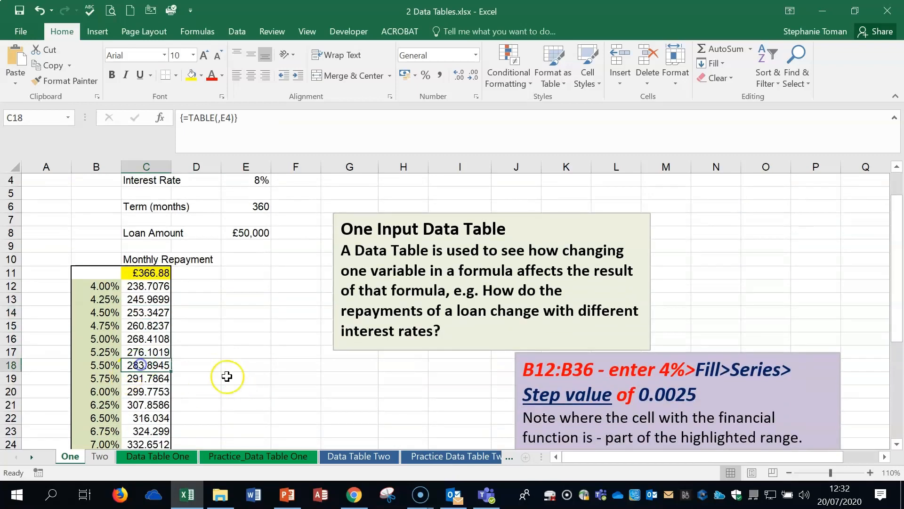
scroll(231, 374, "down", 2)
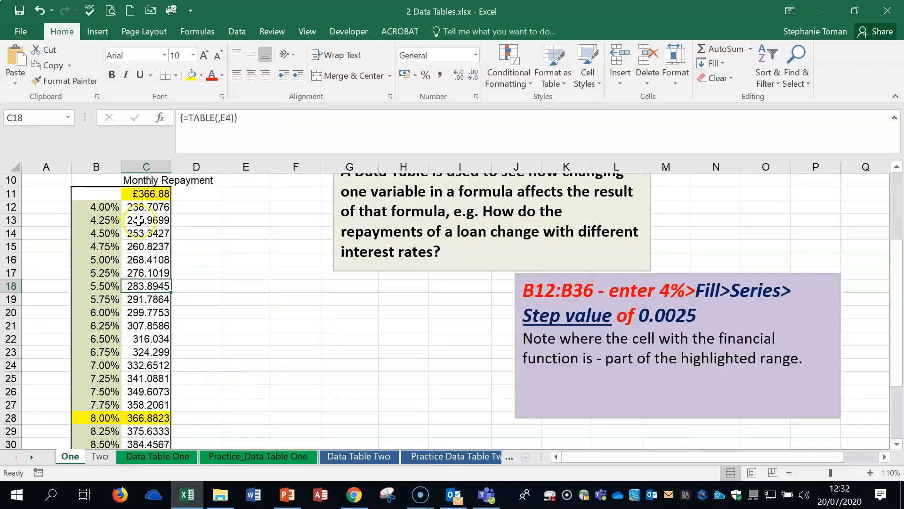
Step: Check the formula behind the data table results in C12, C13, C14 and C17
left_click(154, 220)
left_click(155, 207)
left_click(152, 233)
left_click(151, 273)
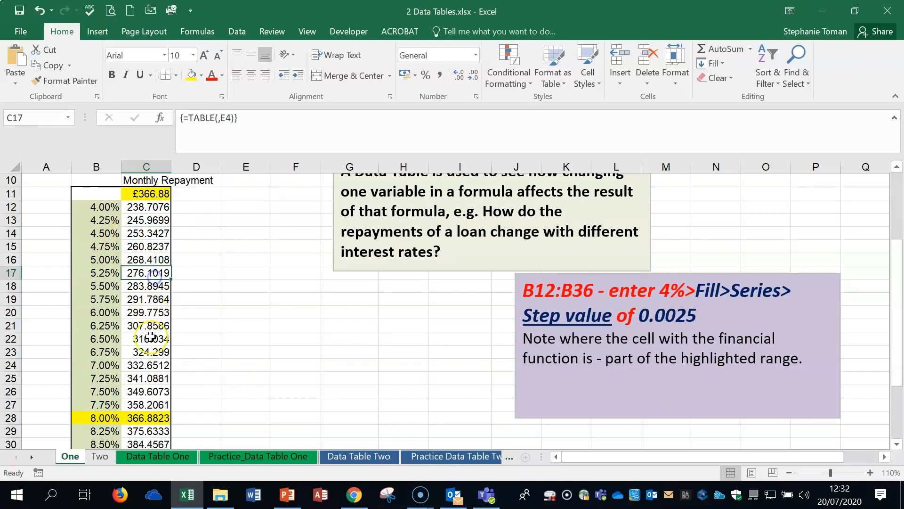
left_click(247, 307)
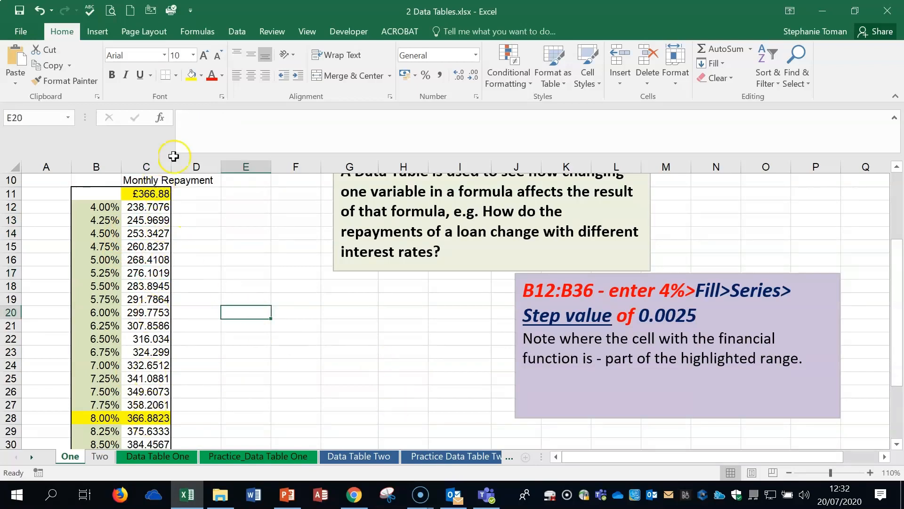
Step: Undo the yellow fills on the formula cell C11 and on the 8.00% row B28:C28
left_click(40, 11)
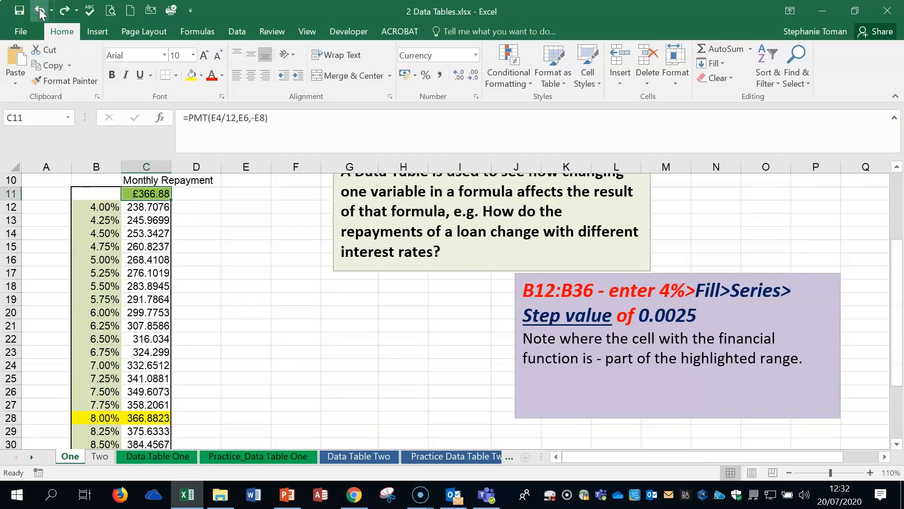
left_click(40, 10)
left_click(40, 10)
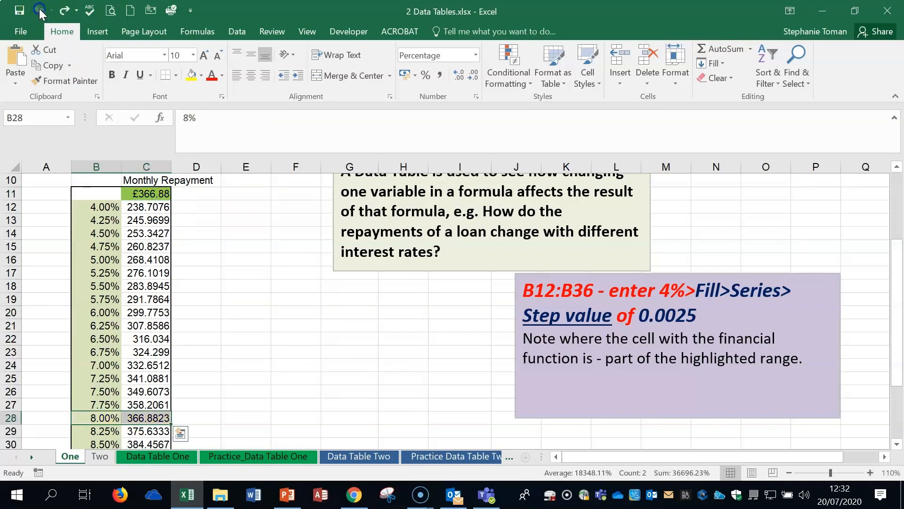
left_click(39, 10)
left_click(306, 315)
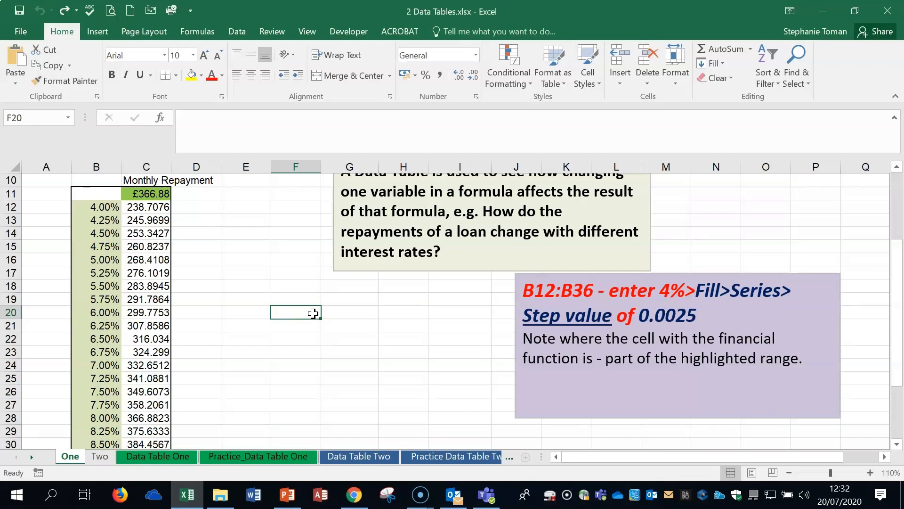
Step: Display the formulas of the whole worksheet to examine the data table, and return to showing values
key("ctrl+grave")
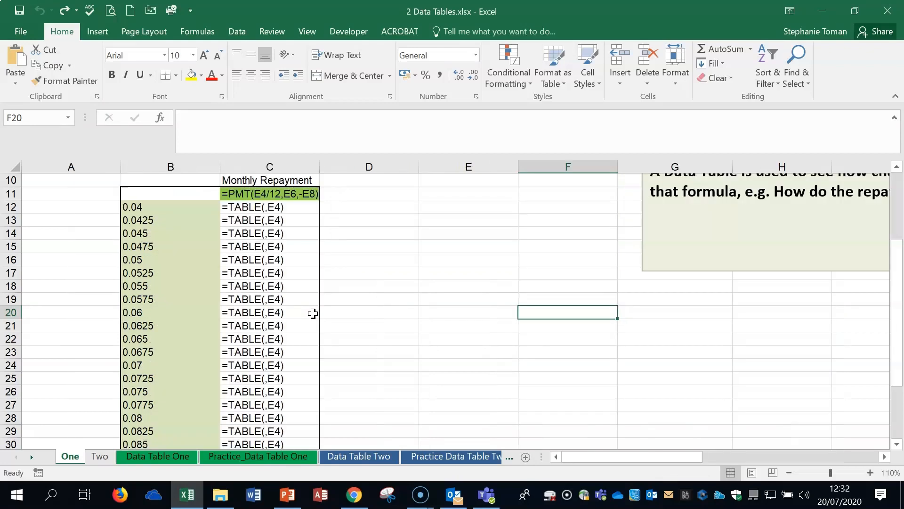
left_click(464, 303)
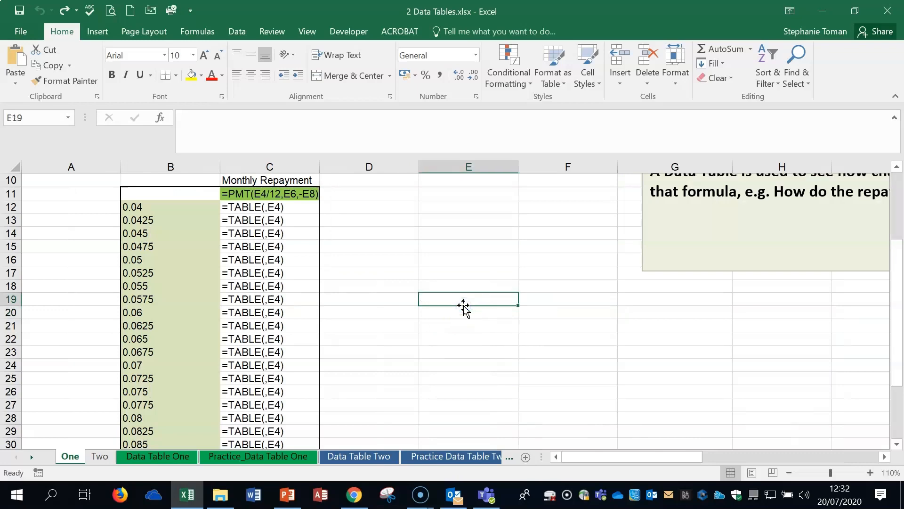
key("ctrl+grave")
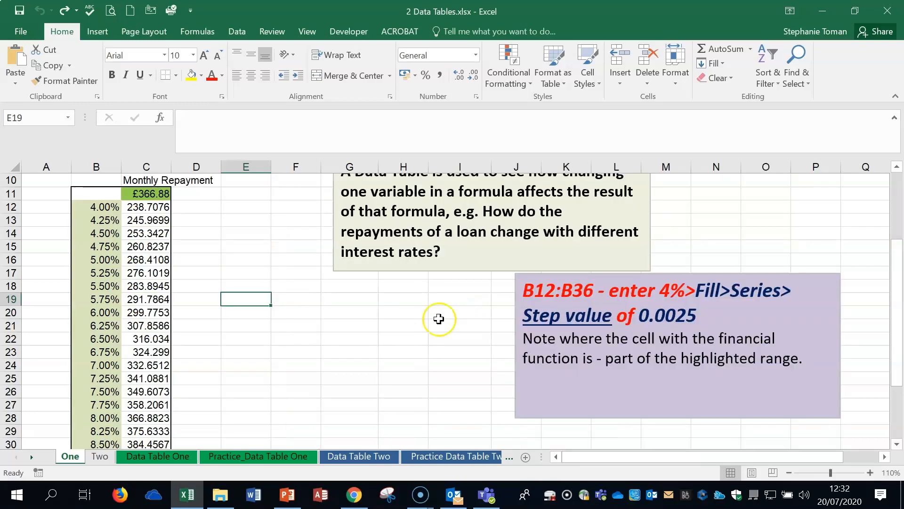
left_click(151, 207)
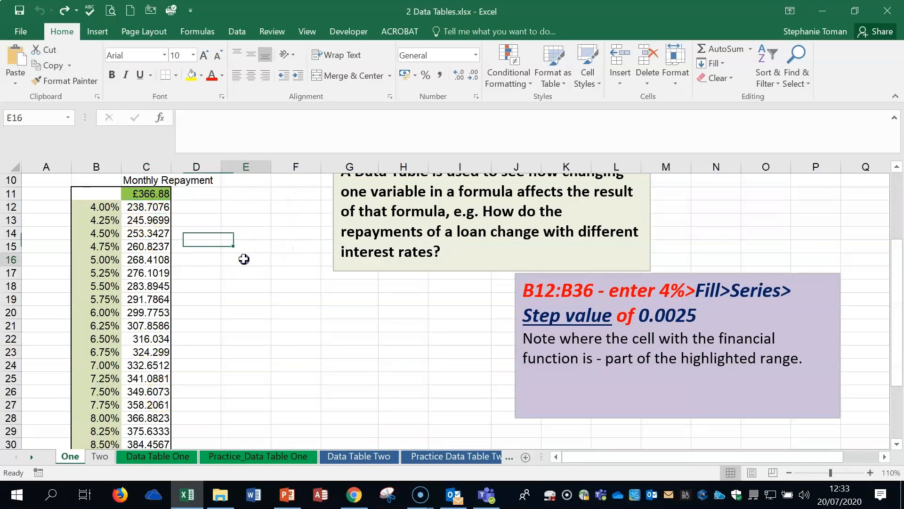
left_click(308, 323)
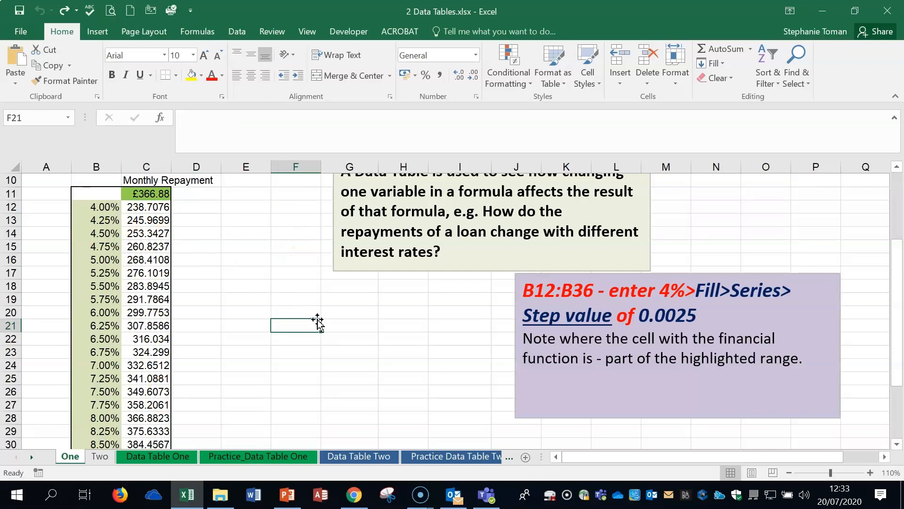
Step: Go to sheet Two and inspect the formula behind the two-input data table results in C12 and E13
left_click(100, 459)
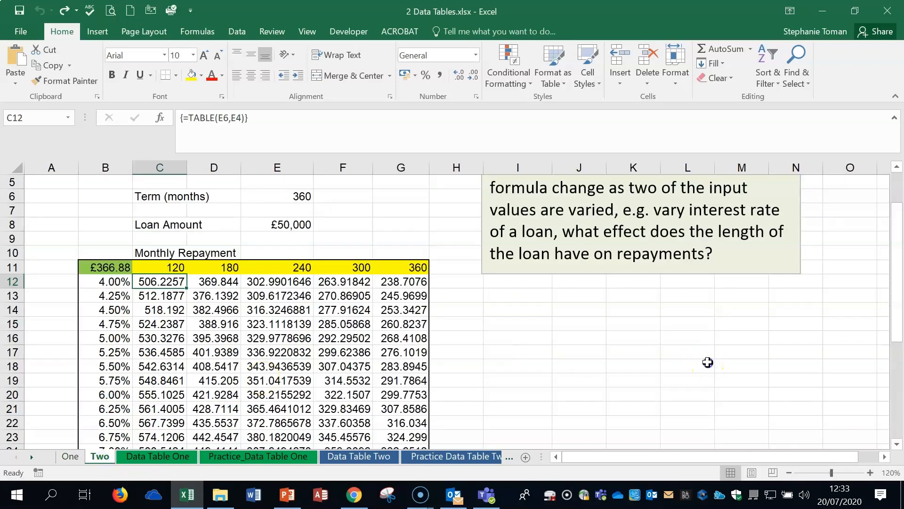
left_click(707, 363)
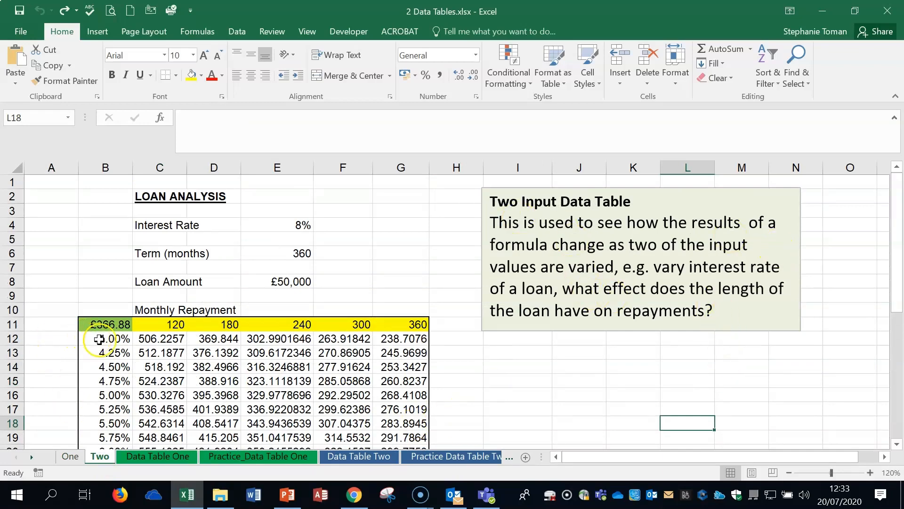
left_click(146, 339)
scroll(146, 338, "down", 1)
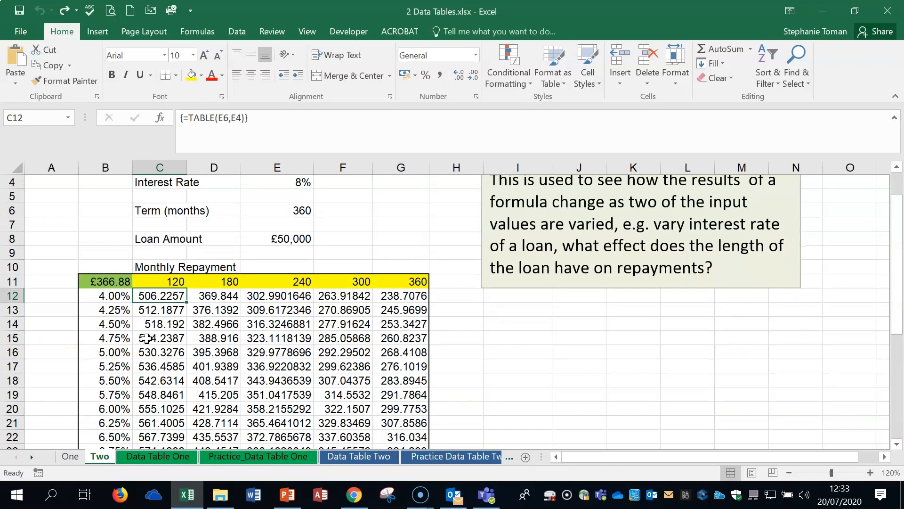
left_click(285, 310)
left_click(156, 295)
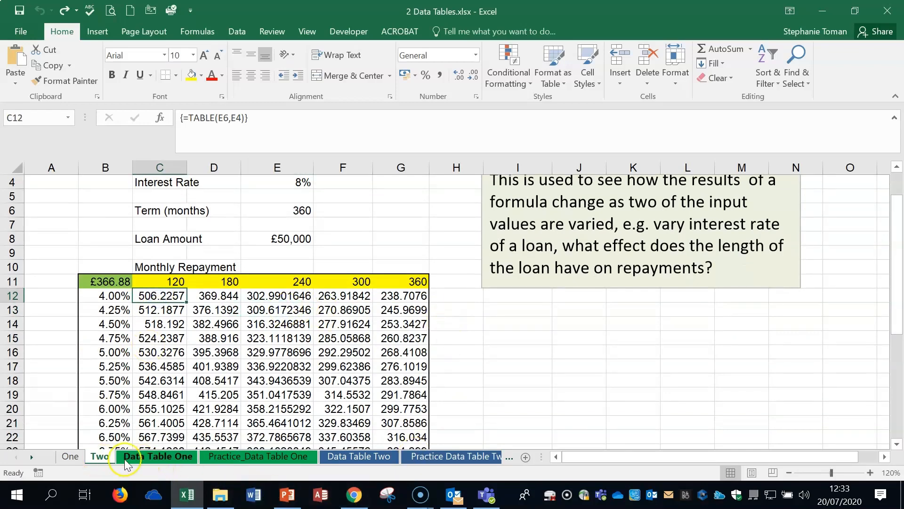
Step: Check the loan term in E6 on sheet One against the 360-month column heading in G11 on sheet Two
left_click(71, 456)
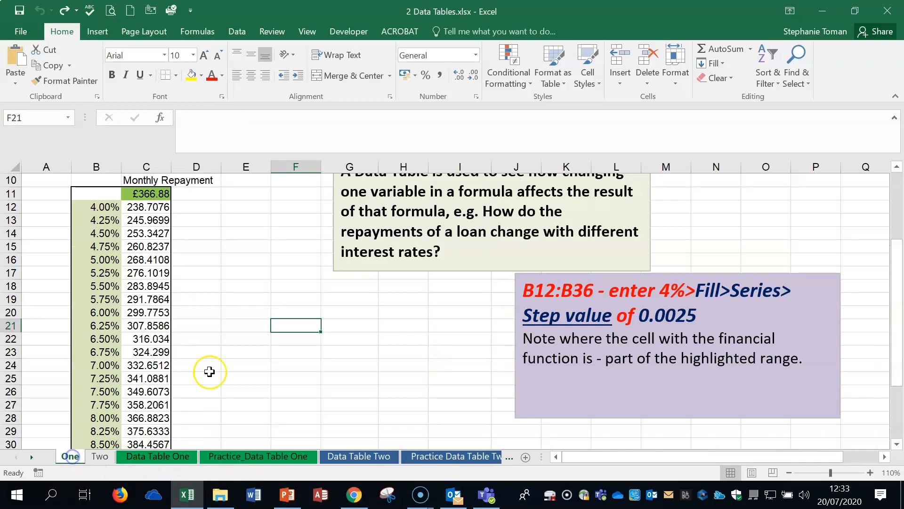
left_click(254, 236)
scroll(255, 237, "up", 3)
left_click(252, 244)
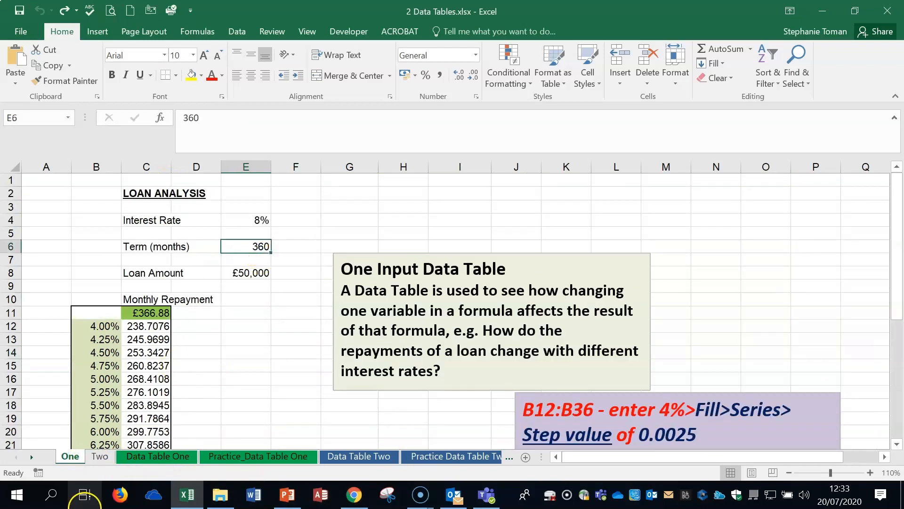
left_click(100, 456)
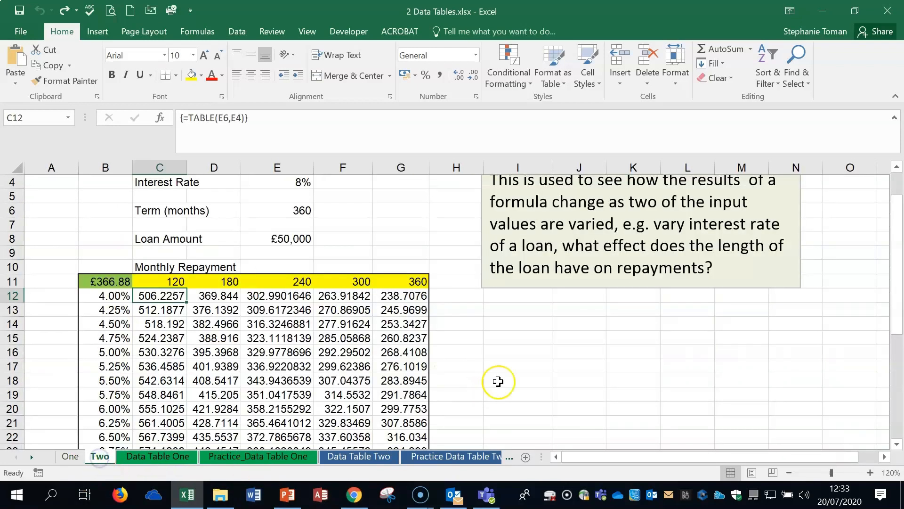
left_click(514, 367)
left_click(414, 281)
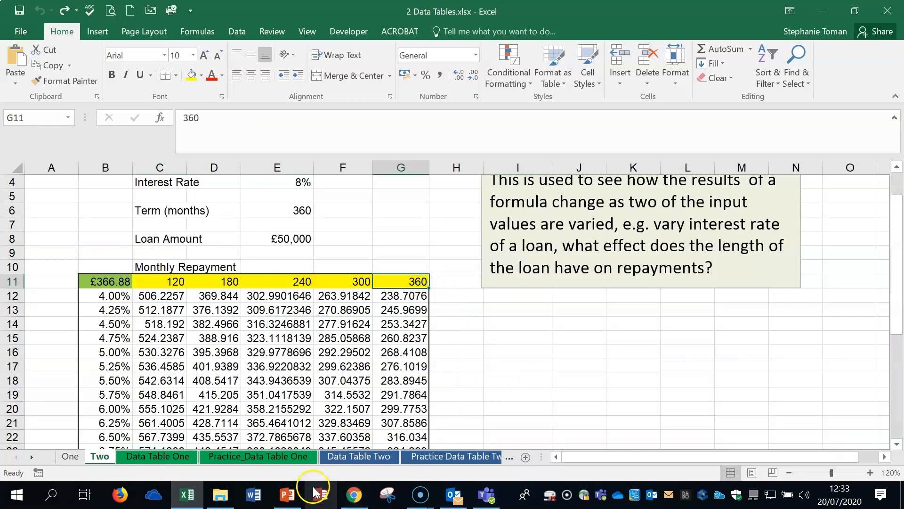
Step: Highlight the repayment for 8.00% over 360 months in G28 with a yellow fill
scroll(323, 464, "down", 2)
left_click(12, 437)
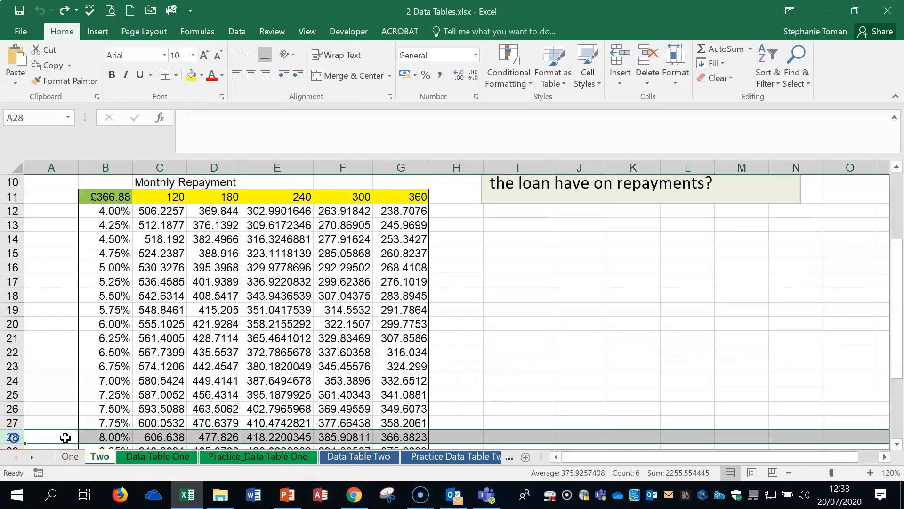
left_click(406, 437)
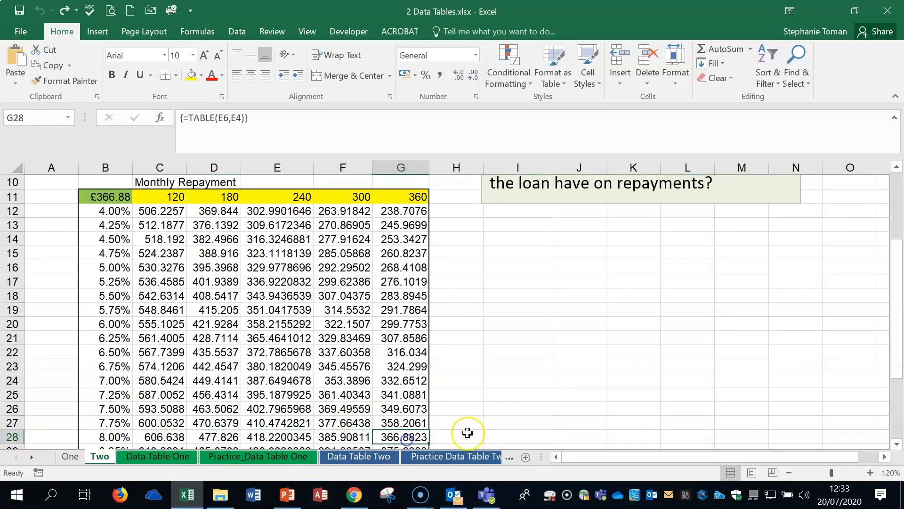
left_click(191, 75)
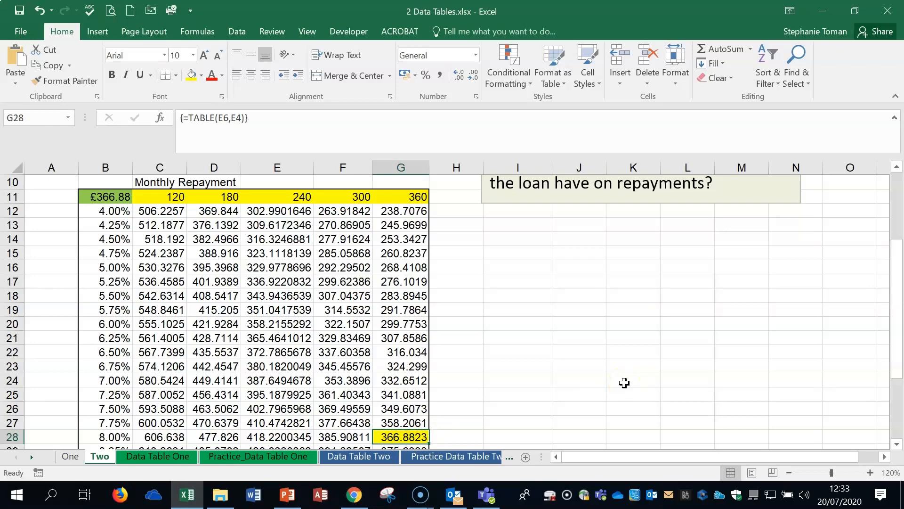
left_click(589, 377)
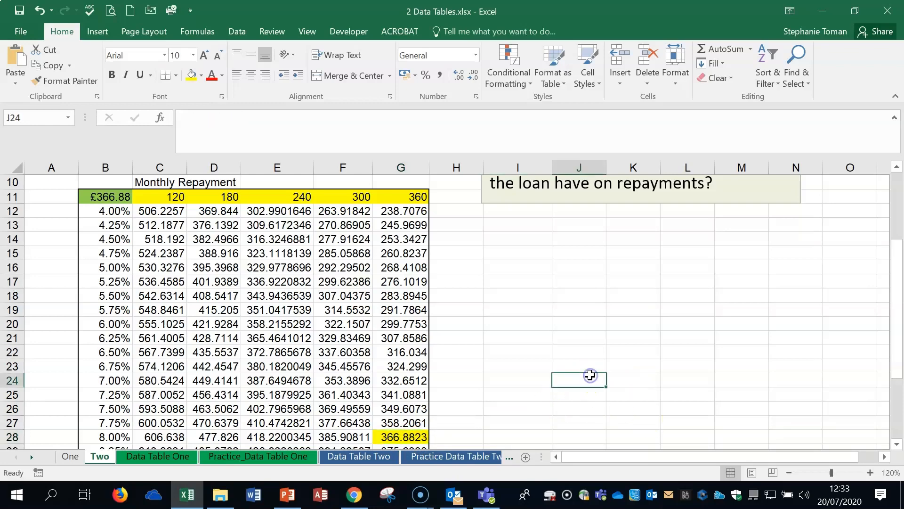
Step: Clear the data table results in C12:G36 and inspect the repayment formula in B11
left_click_drag(146, 207, 393, 469)
left_click_drag(403, 414, 403, 414)
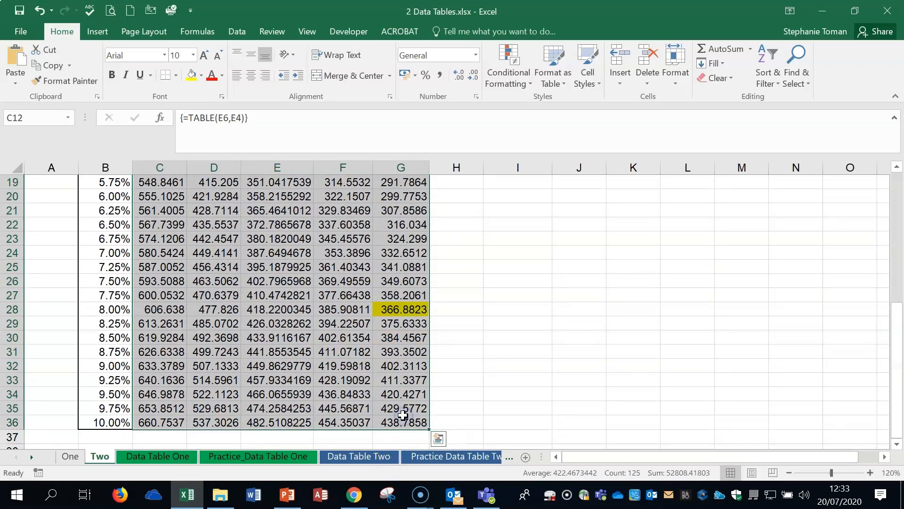
key("Delete")
left_click(539, 369)
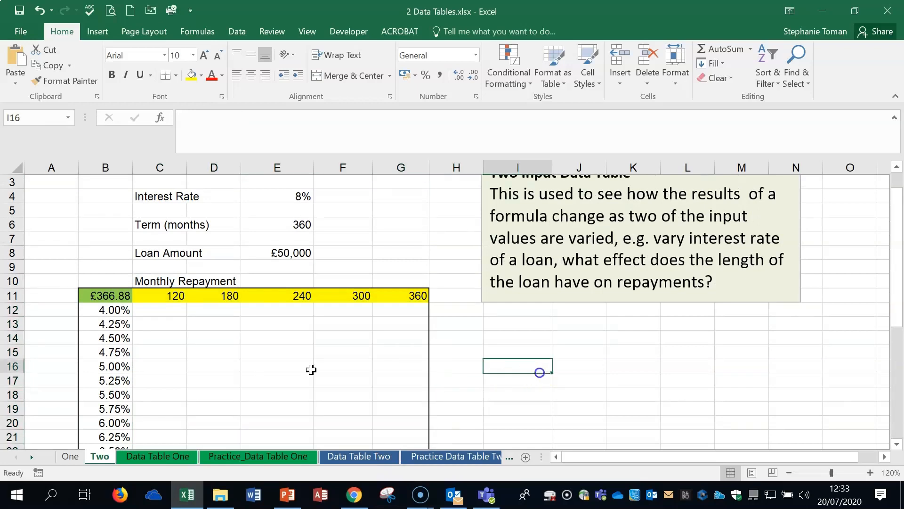
left_click(105, 296)
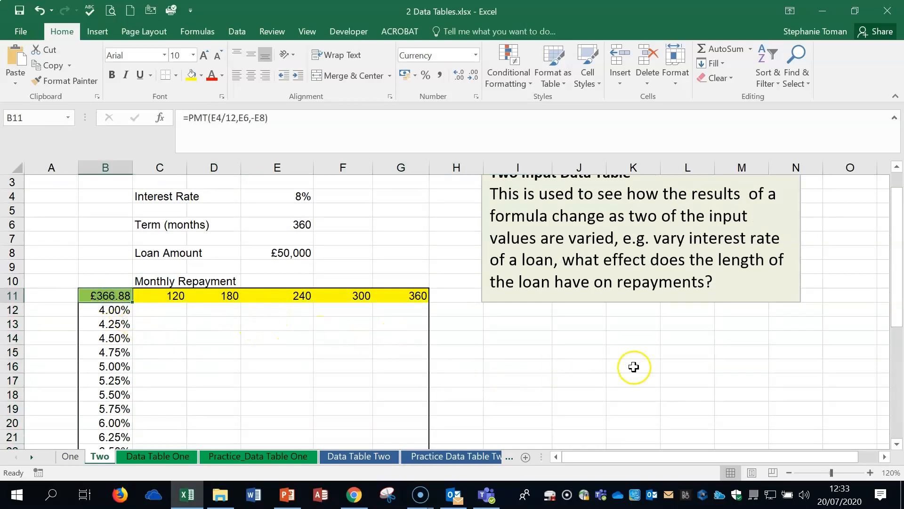
scroll(635, 367, "up", 1)
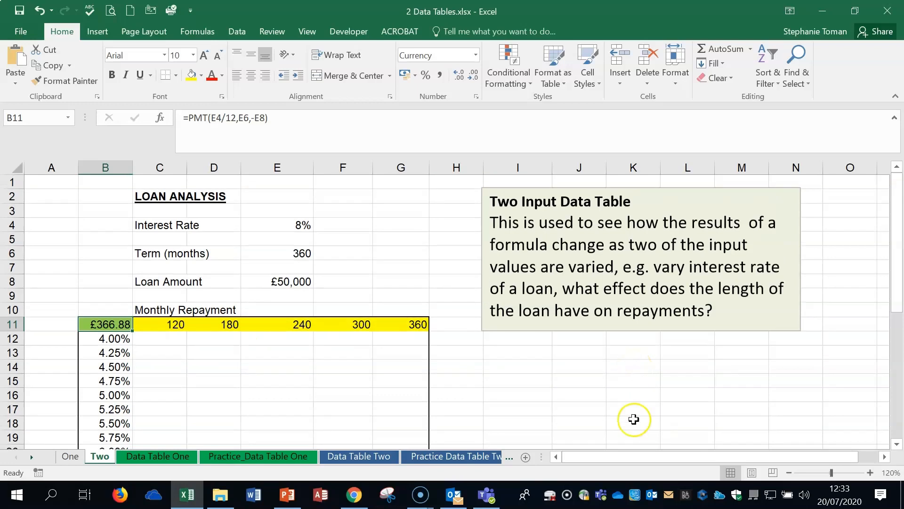
Step: Create a two-input data table over B11:G36 on sheet Two with column input cell E4 and row input cell E6
left_click_drag(101, 318, 342, 371)
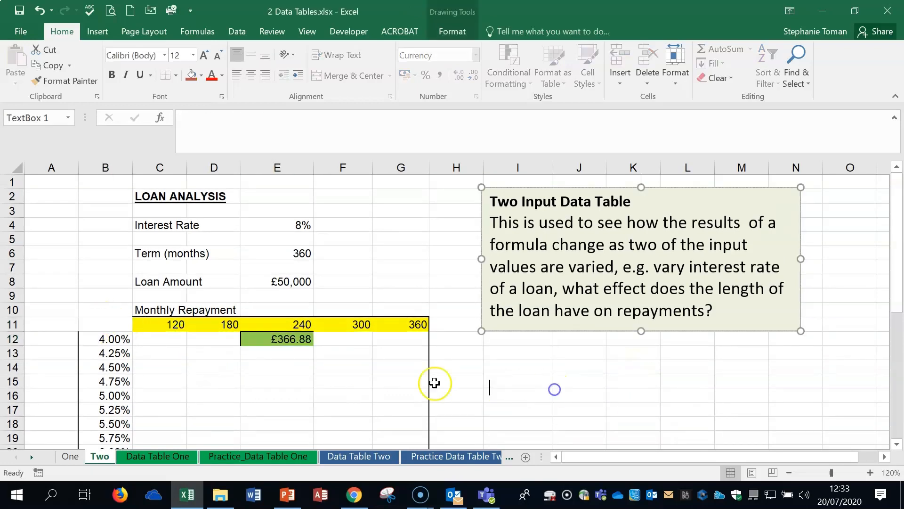
key("ctrl+z")
left_click_drag(104, 323, 412, 430)
scroll(530, 334, "up", 6)
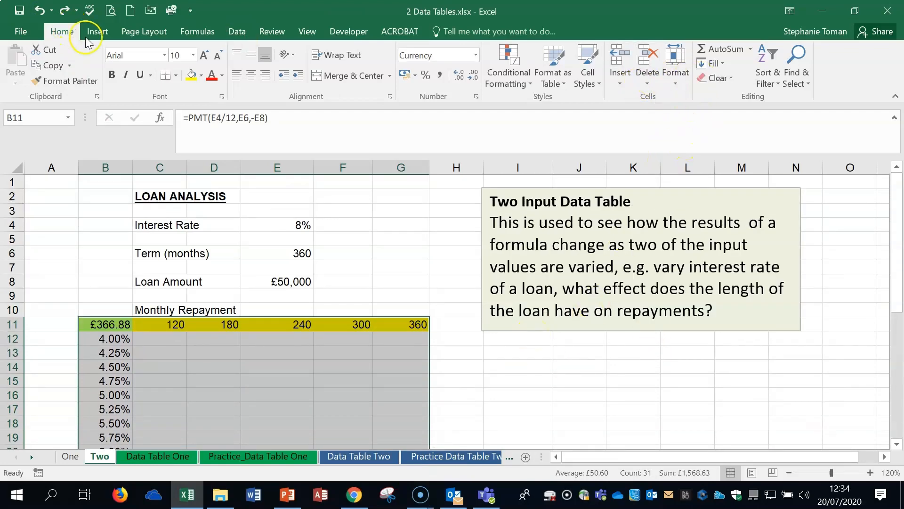
left_click(233, 32)
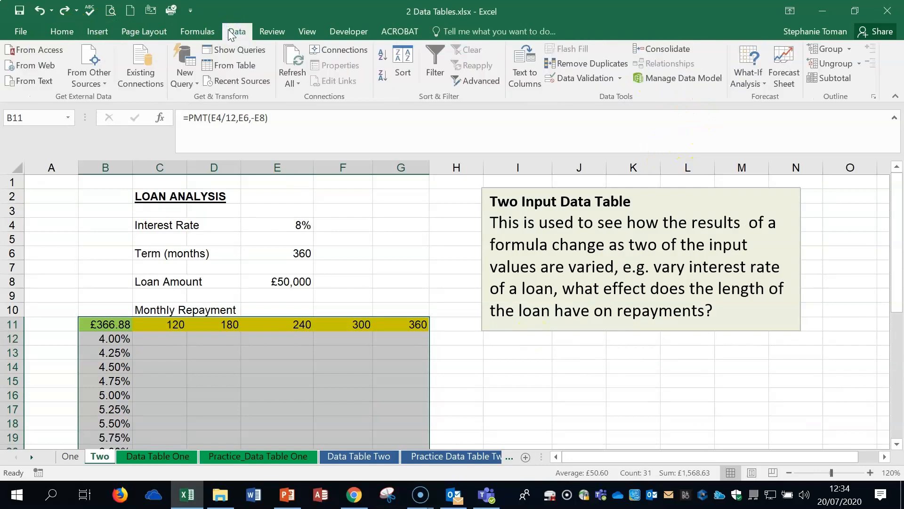
left_click(745, 83)
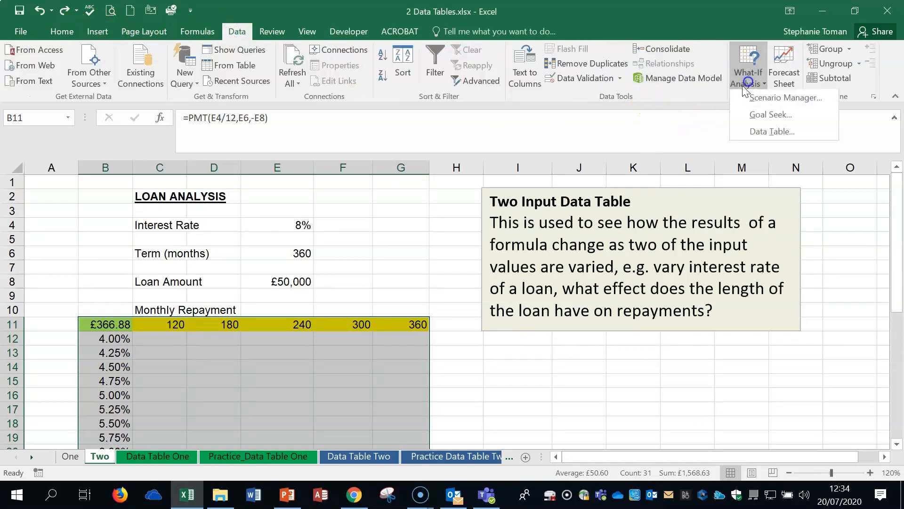
left_click(773, 130)
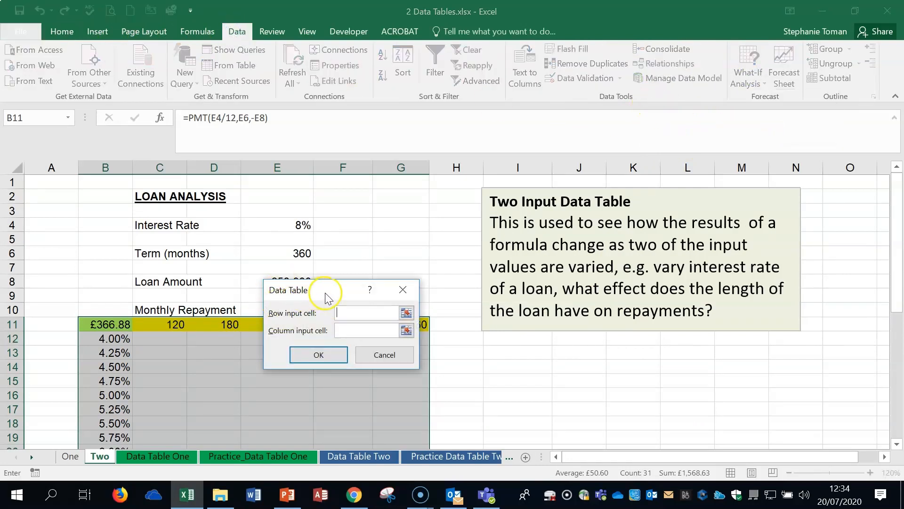
left_click_drag(325, 293, 600, 202)
left_click(633, 244)
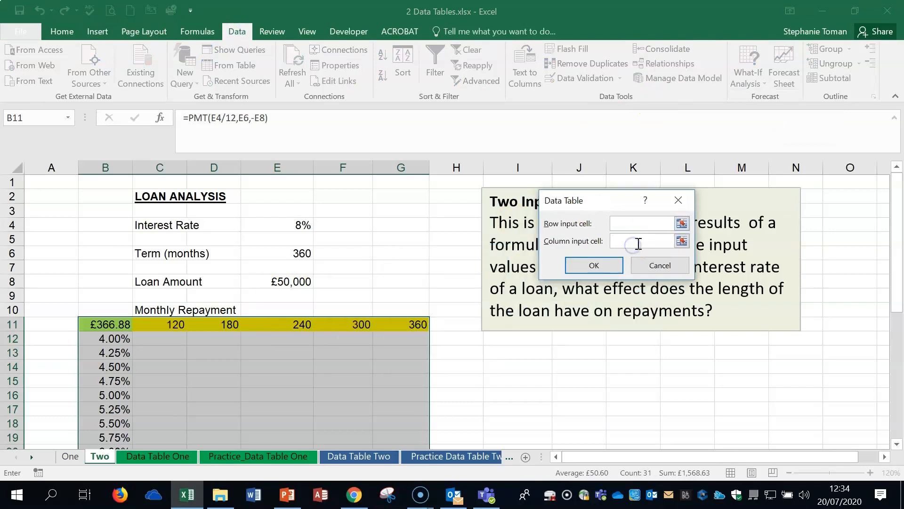
left_click(279, 228)
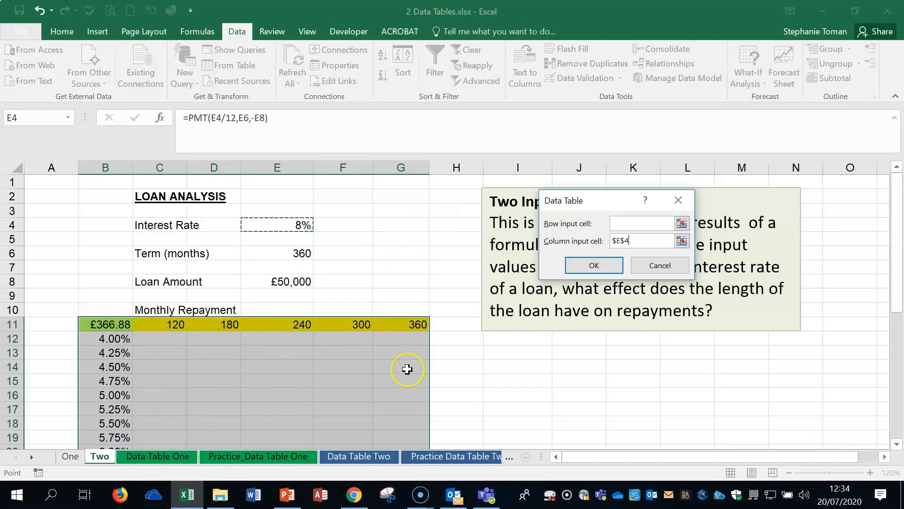
left_click(625, 224)
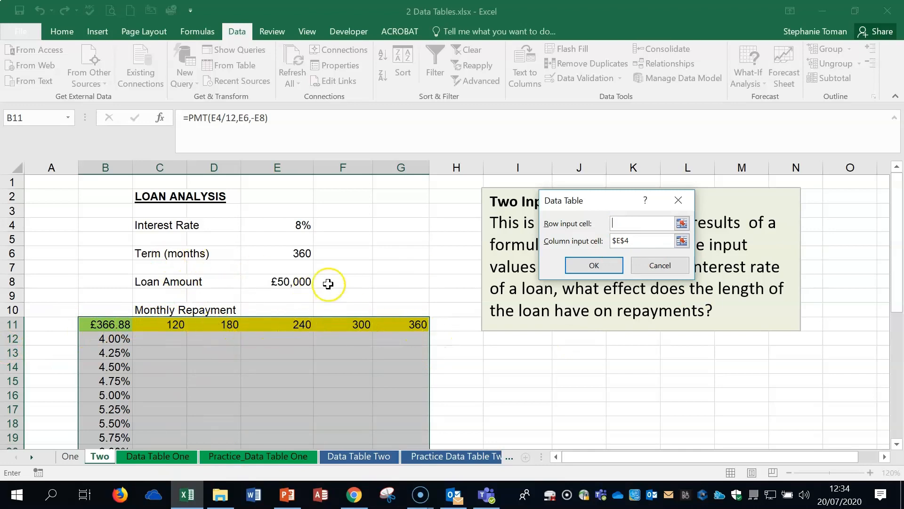
left_click(304, 255)
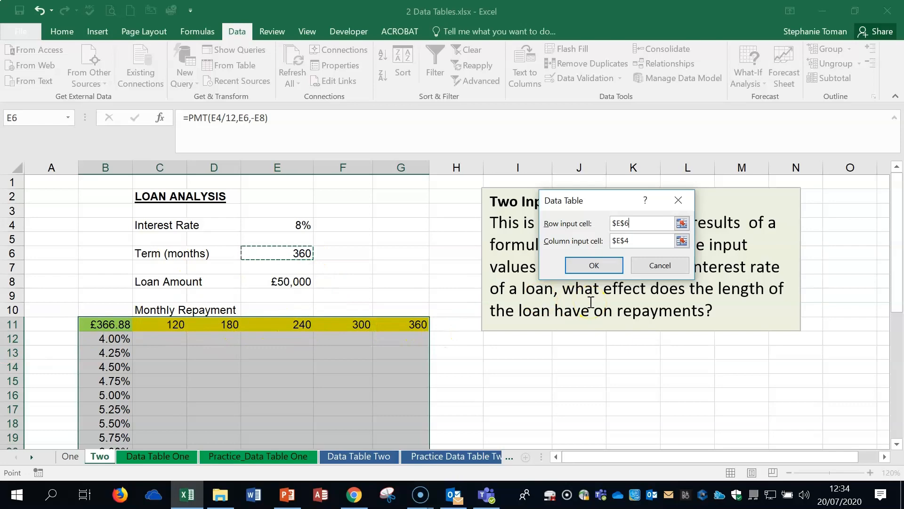
left_click(592, 265)
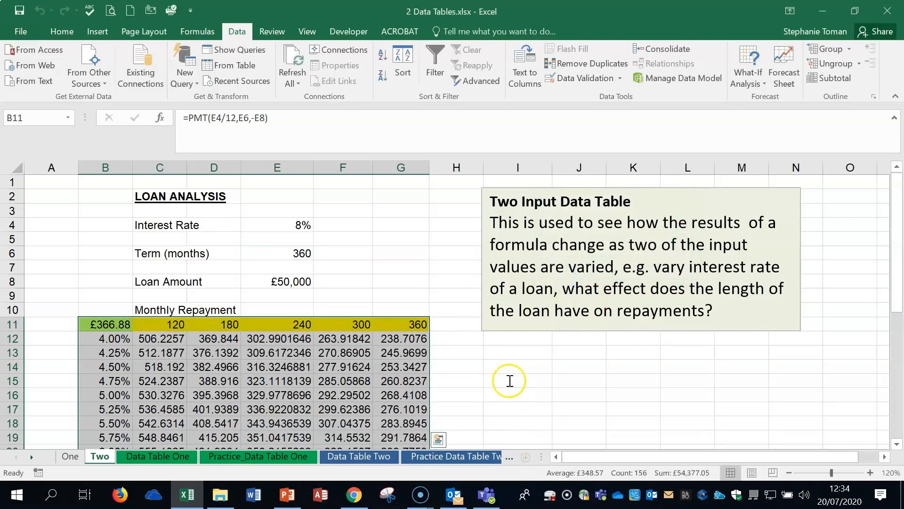
Step: Check the 8.00% repayment over 360 months in G28 against its rate in B28 and term heading in G11
scroll(510, 380, "down", 4)
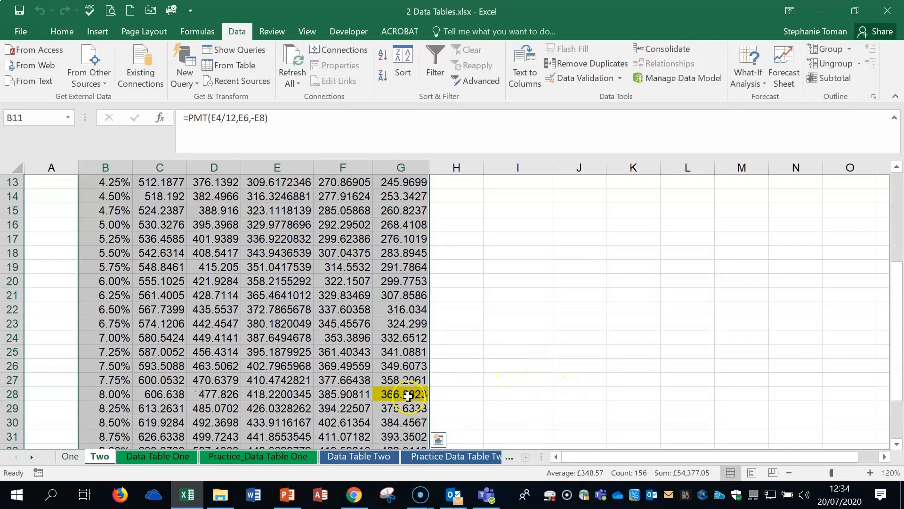
left_click(407, 396)
left_click(110, 393)
left_click(393, 395)
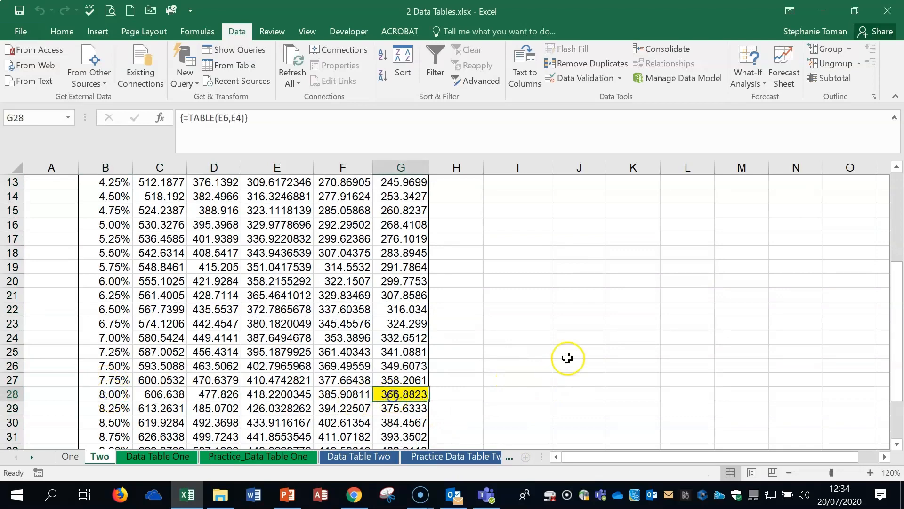
scroll(568, 358, "up", 3)
left_click(414, 282)
left_click(508, 349)
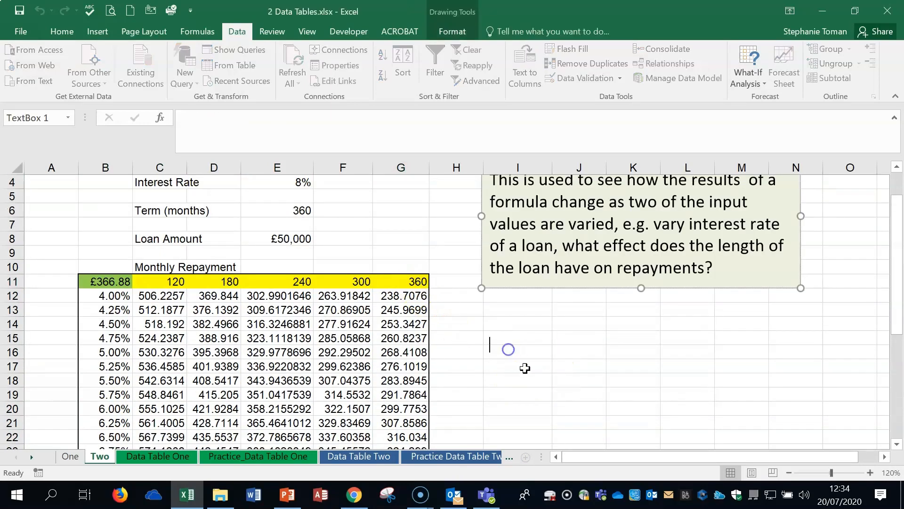
left_click(558, 377)
scroll(559, 375, "down", 2)
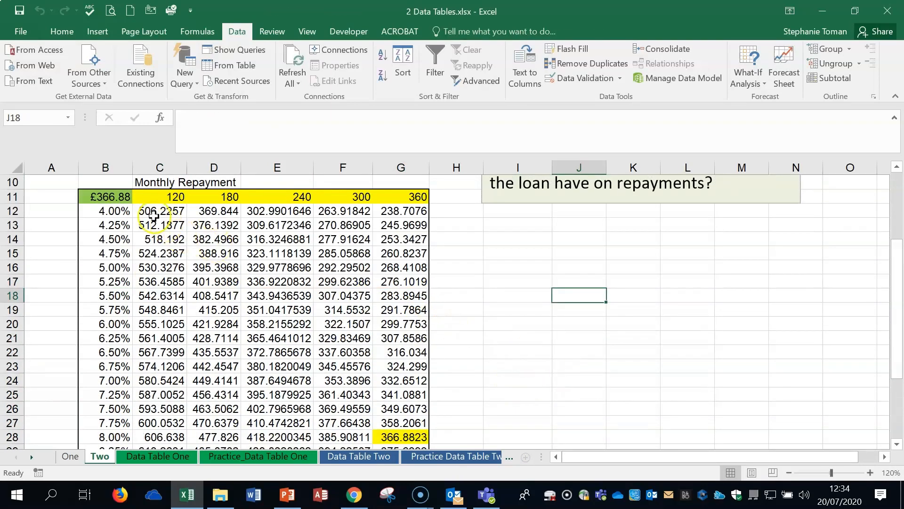
Step: Clear the data table results in C12:G36, keeping the rate and term headings
left_click_drag(153, 210, 416, 421)
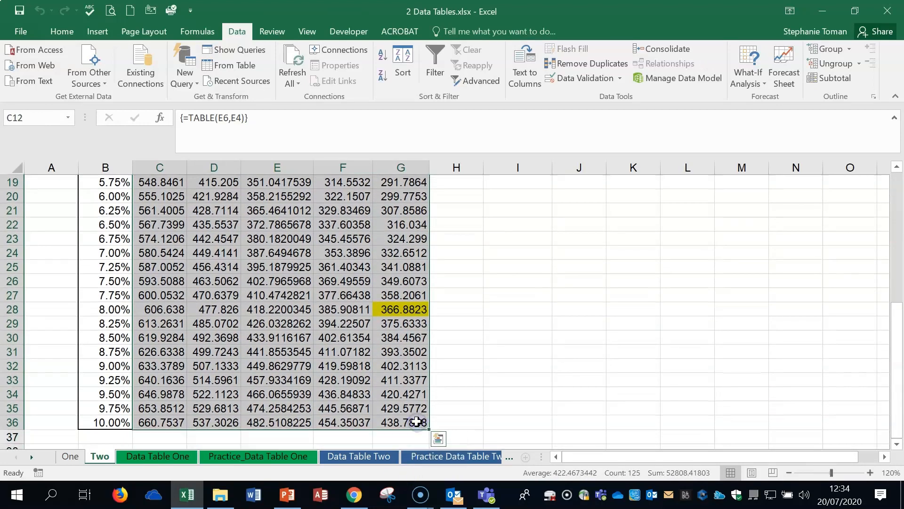
key("BackSpace")
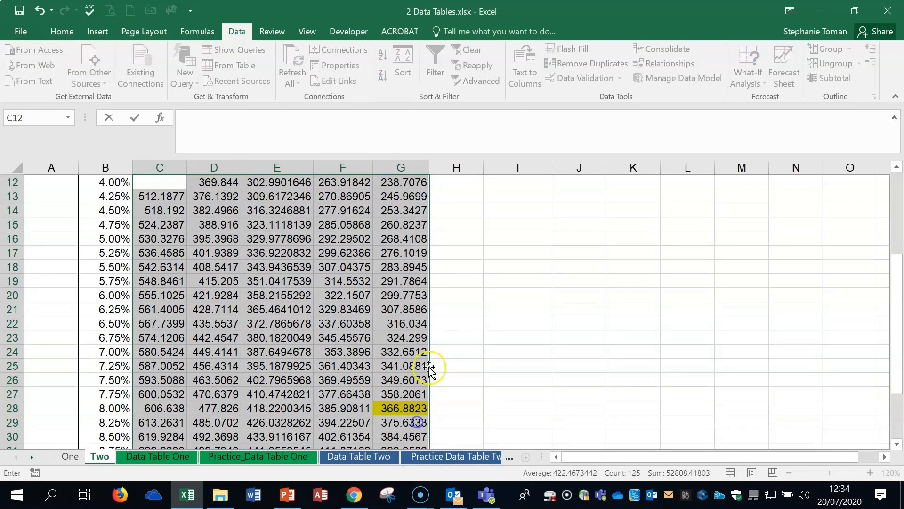
scroll(424, 363, "up", 3)
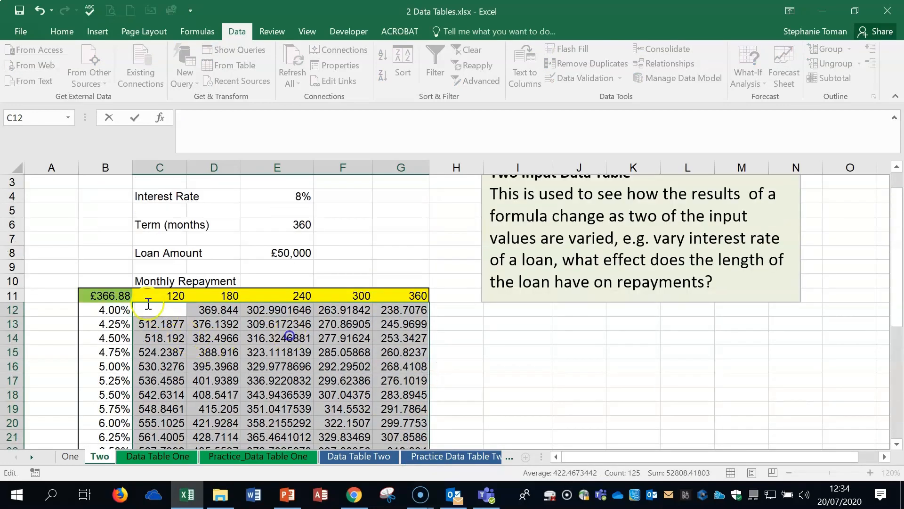
left_click(142, 309)
key("Escape")
left_click_drag(144, 310, 402, 417)
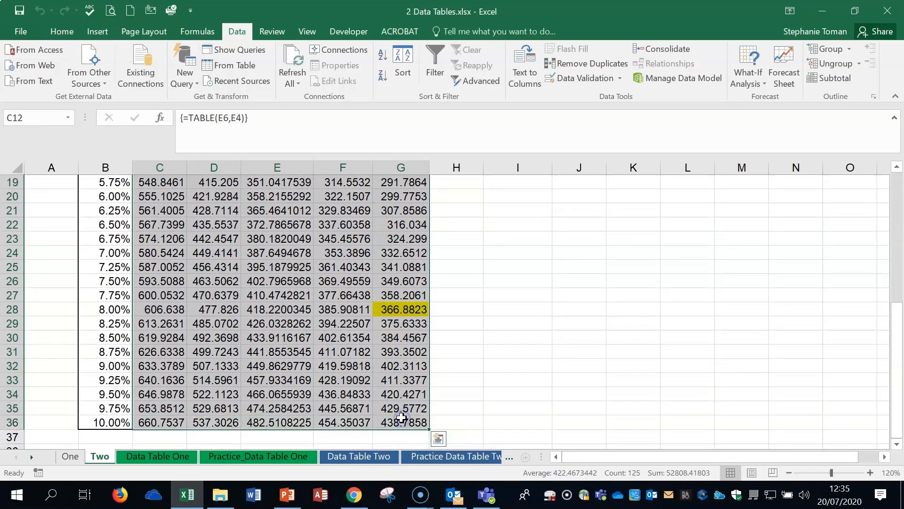
key("Delete")
left_click(340, 400)
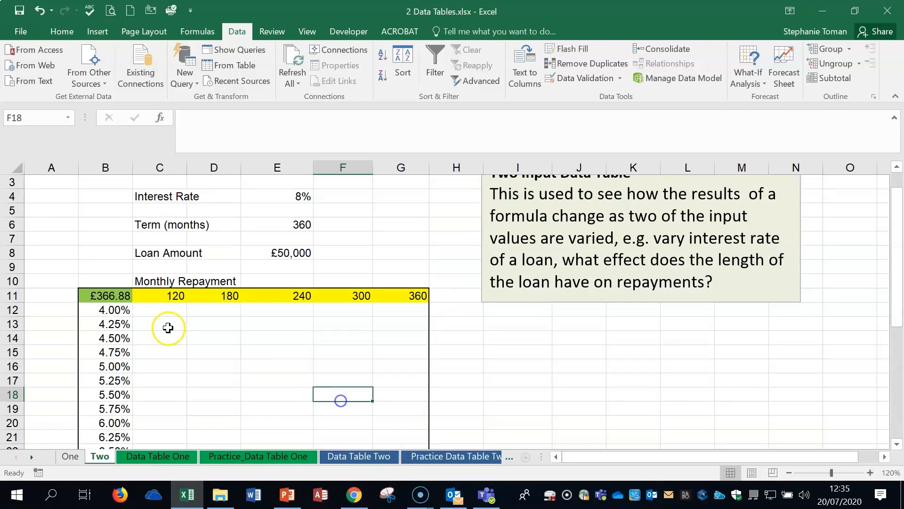
Step: Build the two-input data table again for B11:G36, using E6 as the row input cell and E4 as the column input cell
left_click_drag(108, 295, 411, 430)
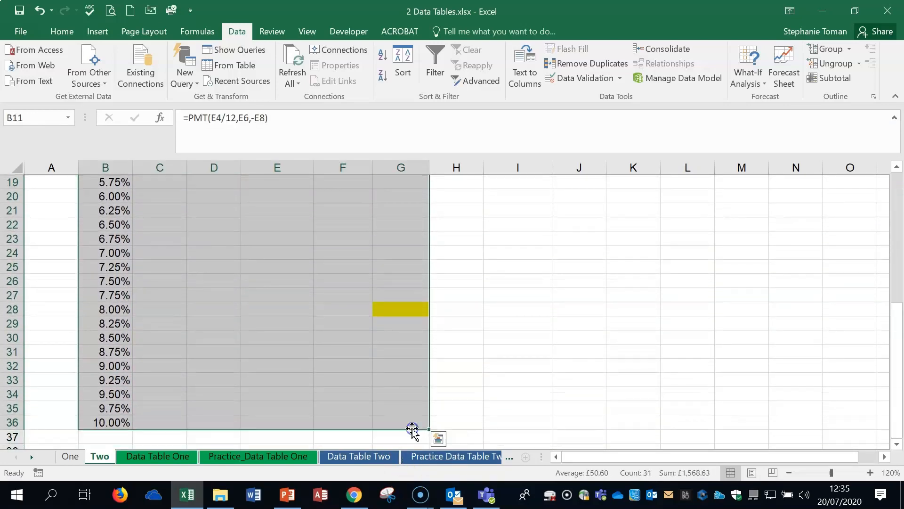
left_click(760, 83)
left_click(771, 133)
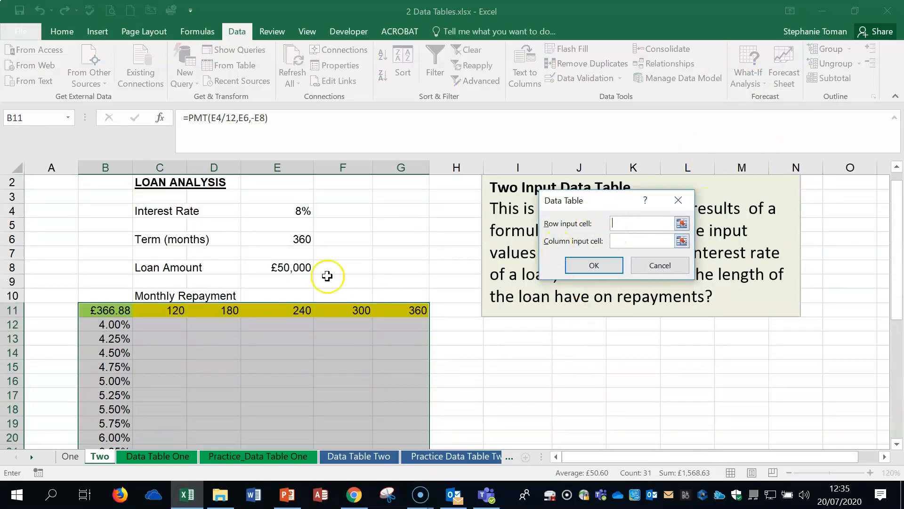
left_click(285, 239)
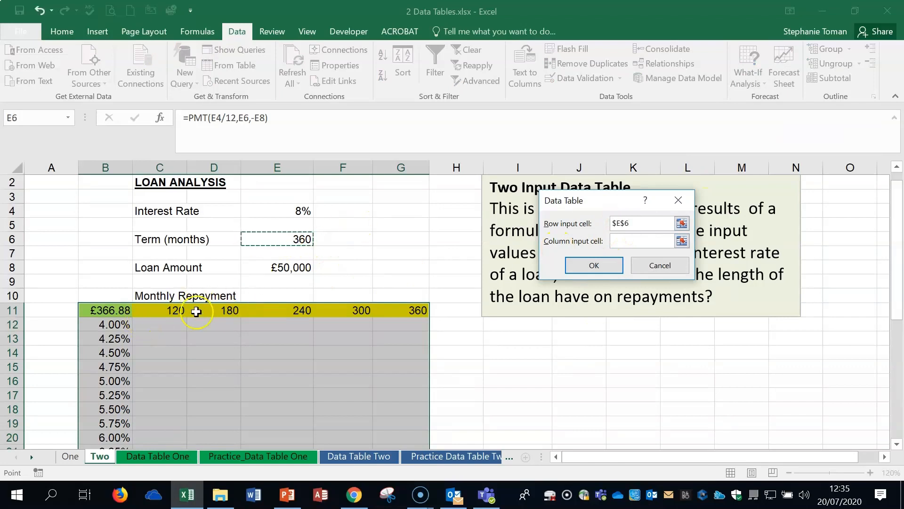
left_click(631, 241)
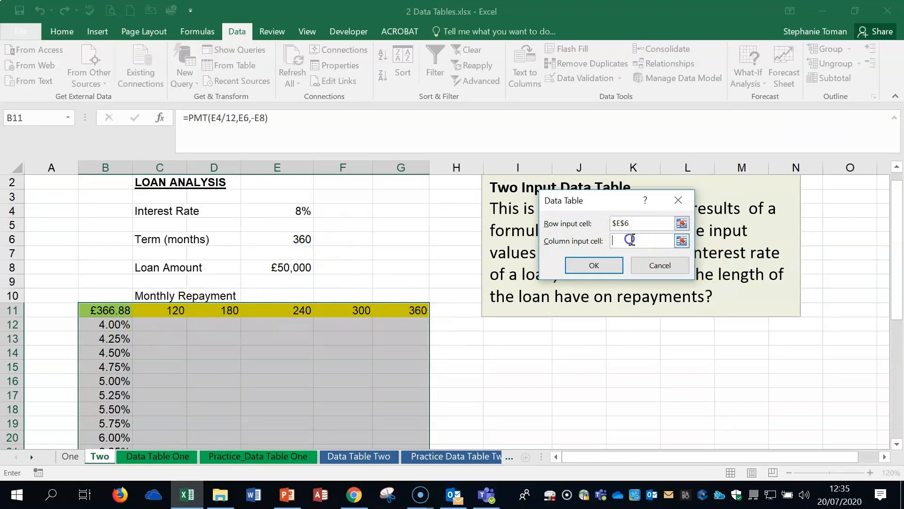
left_click(279, 210)
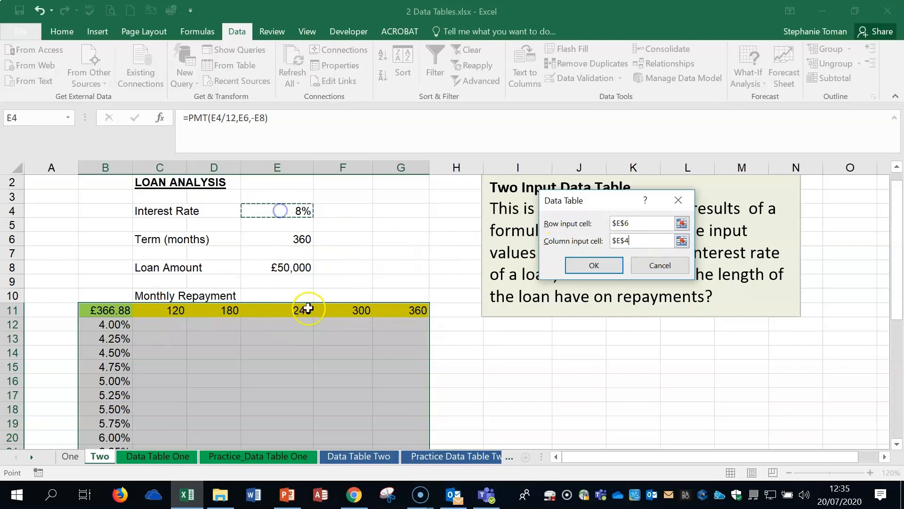
left_click(593, 266)
left_click(609, 371)
scroll(611, 371, "down", 3)
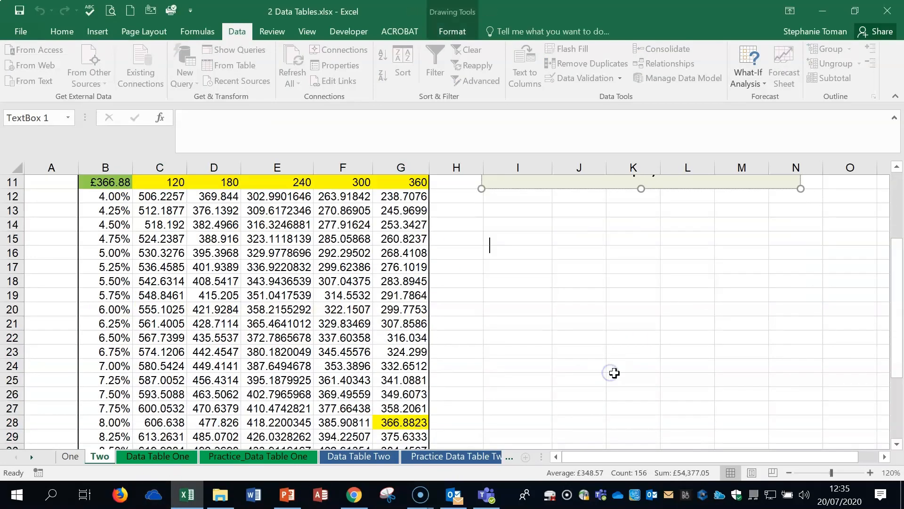
Step: Review the completed example and its row and column input notes on the Data Table Two sheet
left_click(364, 457)
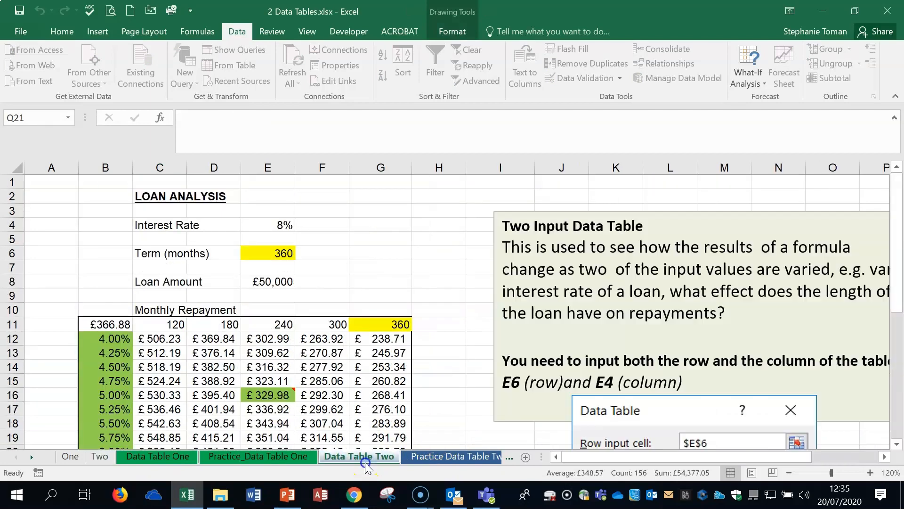
left_click(434, 382)
scroll(433, 387, "down", 2)
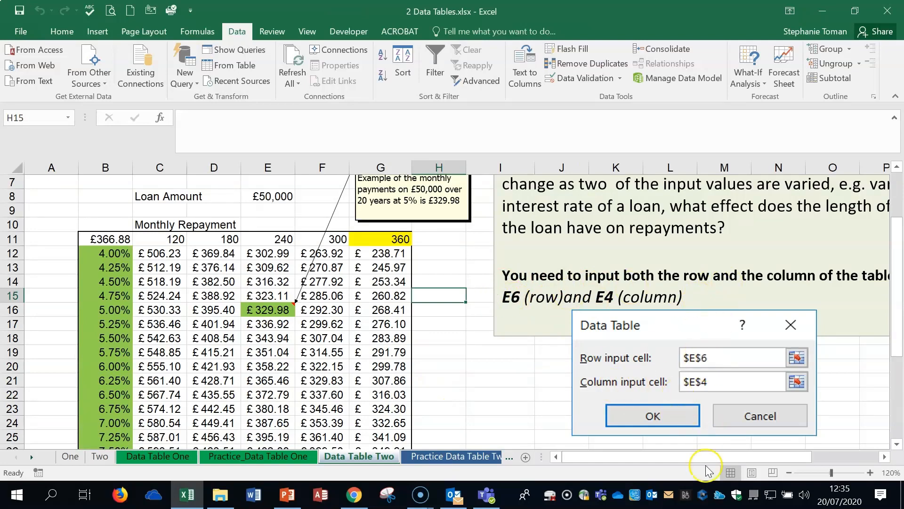
left_click(656, 323)
left_click(470, 395)
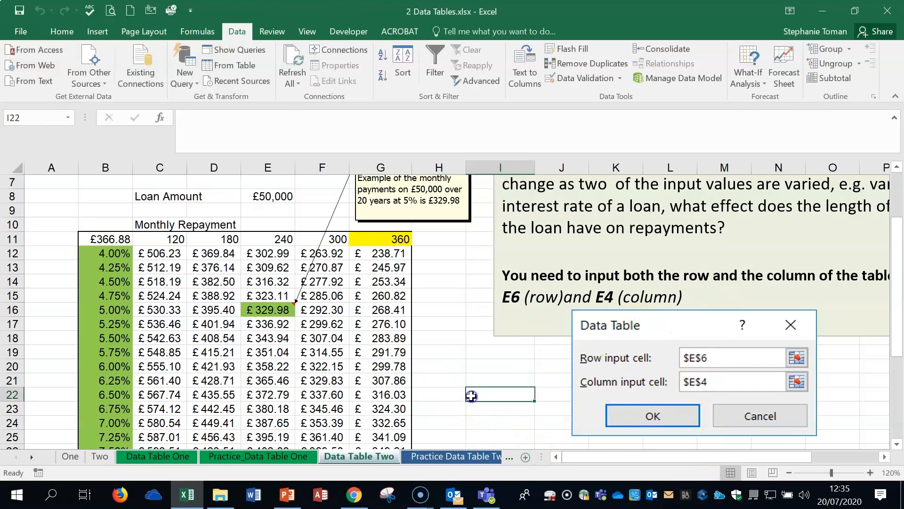
scroll(471, 394, "down", 1)
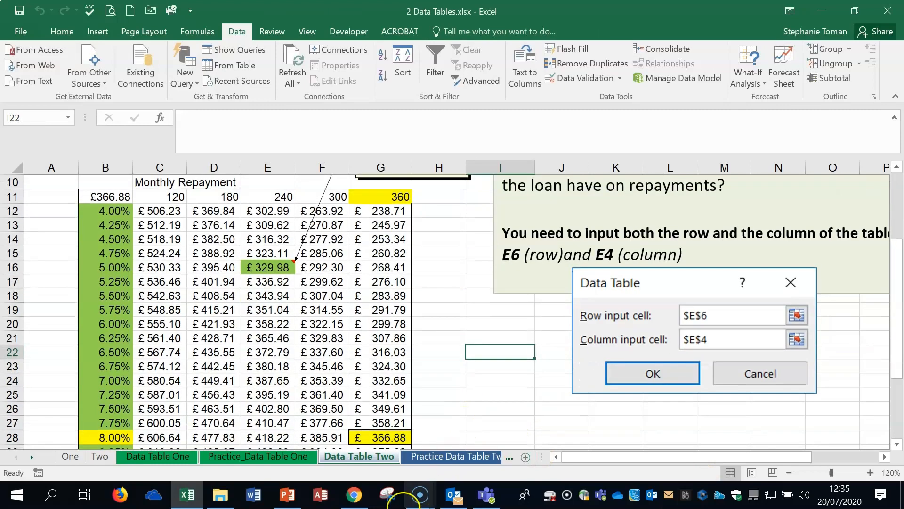
Step: Go to the Practice Data Table Two sheet and reduce its zoom to view the empty practice table
left_click(448, 459)
left_click(596, 370)
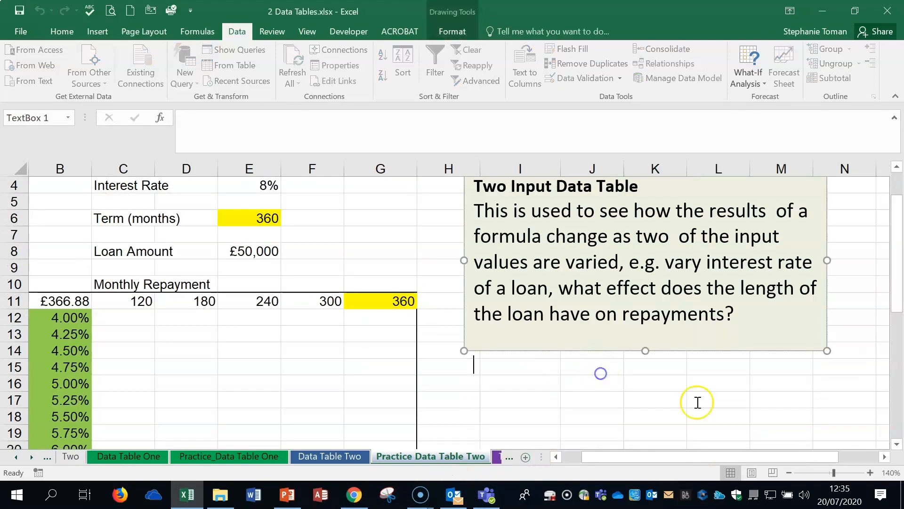
left_click(789, 473)
left_click(789, 473)
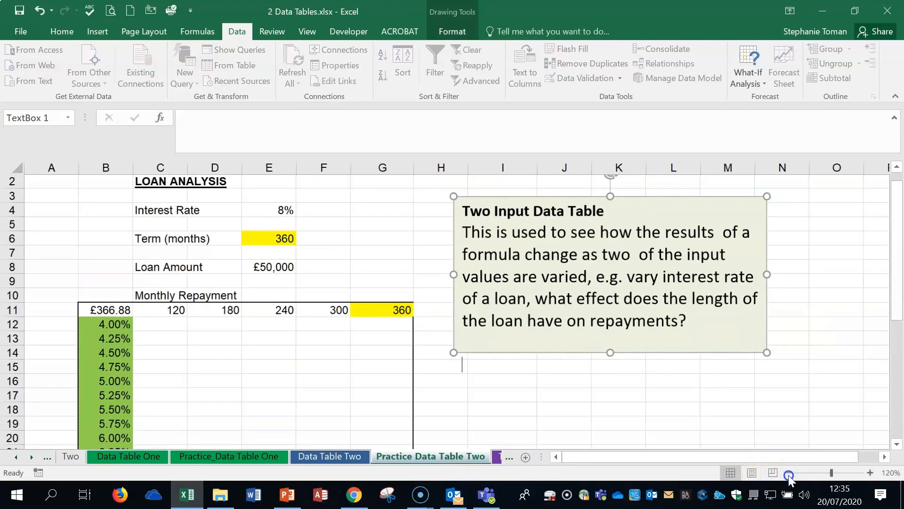
left_click(789, 473)
scroll(591, 378, "down", 1)
Step: Go to the Try This! sheet and check the empty green cell C11 and the Monthly Repayment formula in E10
left_click(497, 457)
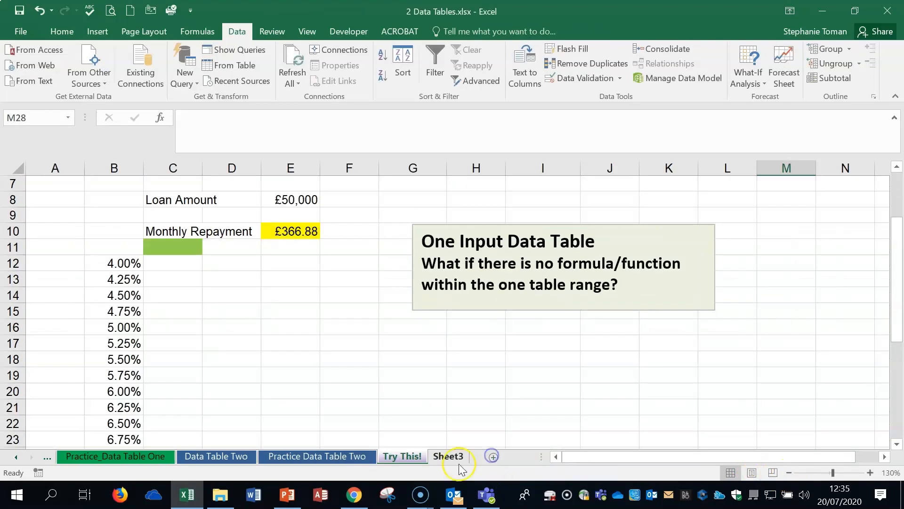
left_click(404, 459)
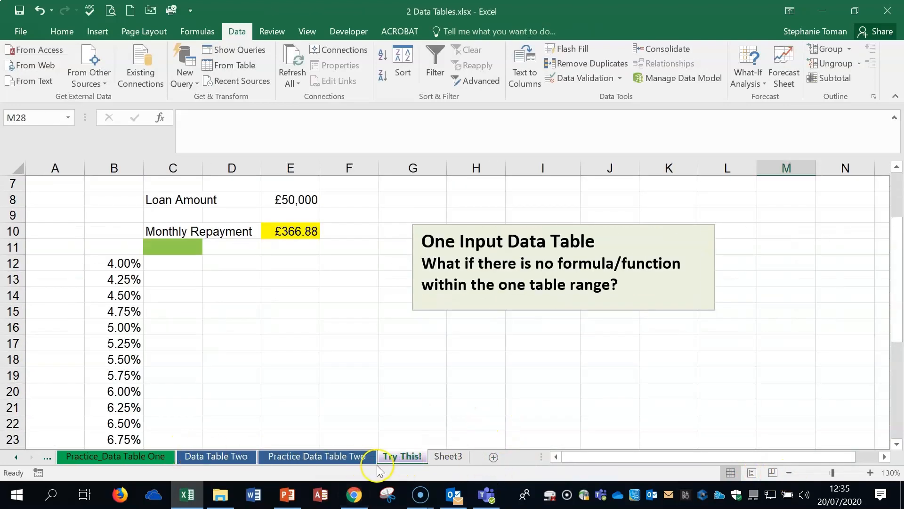
left_click(394, 459)
left_click(440, 375)
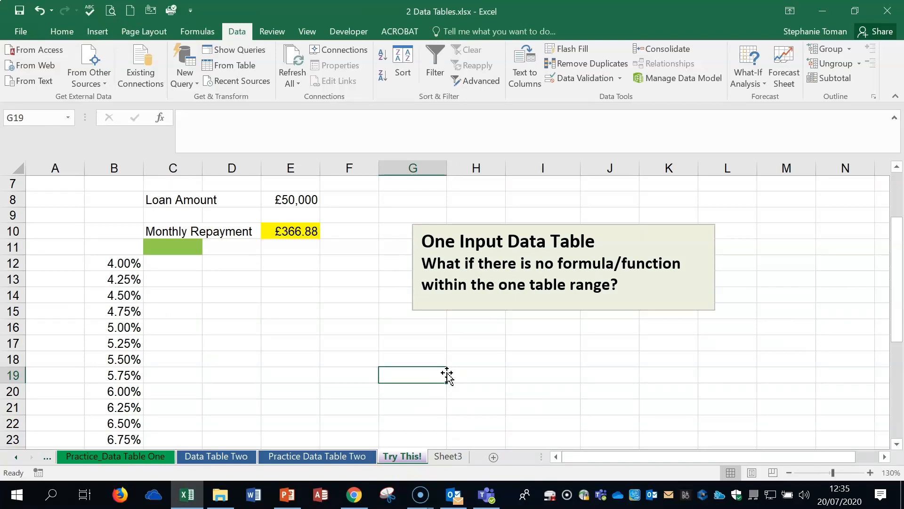
left_click(170, 247)
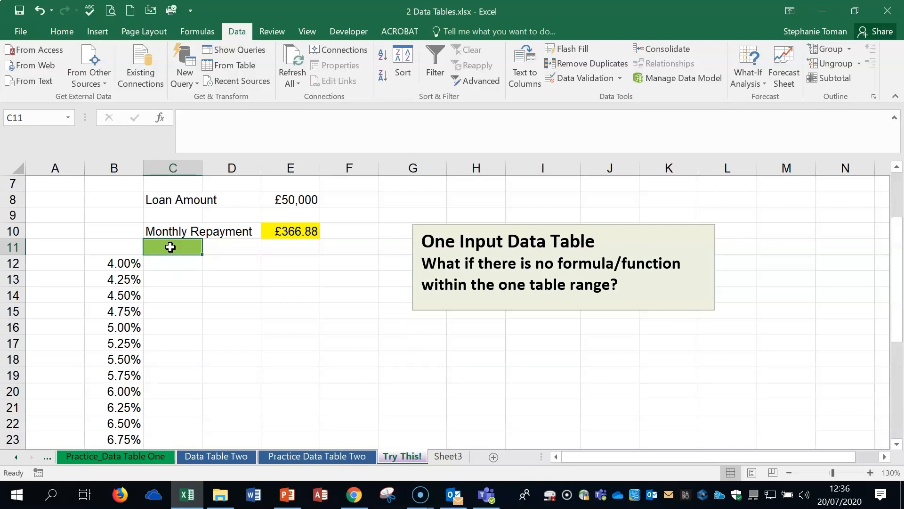
left_click(281, 234)
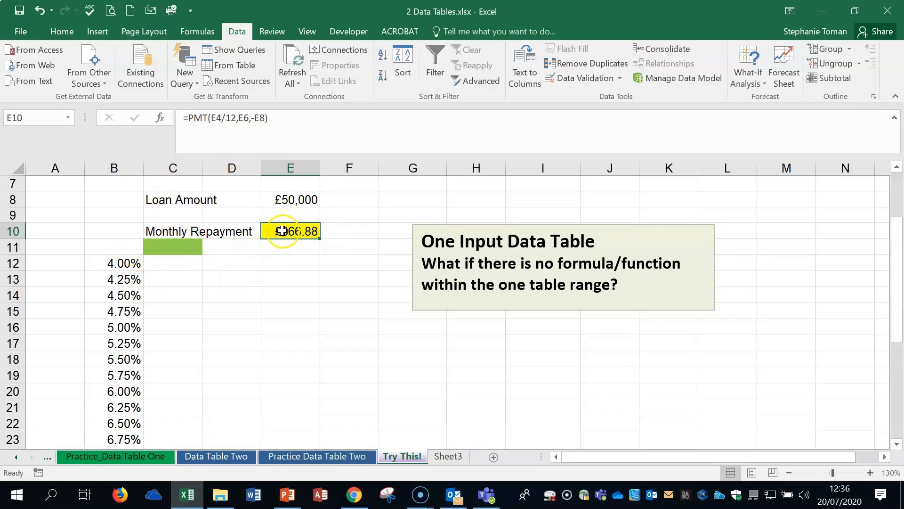
Step: Link the green cell C11 above the results column to the Monthly Repayment with the formula =E10
left_click(178, 250)
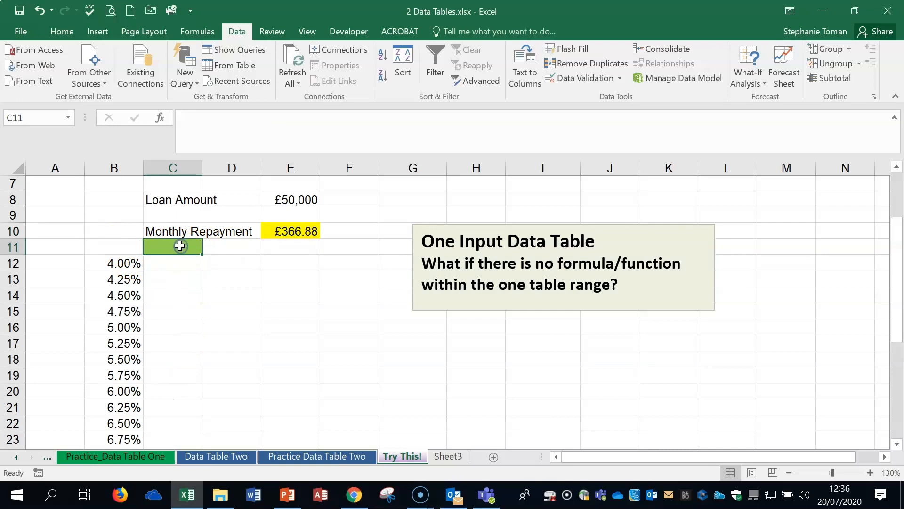
type("=")
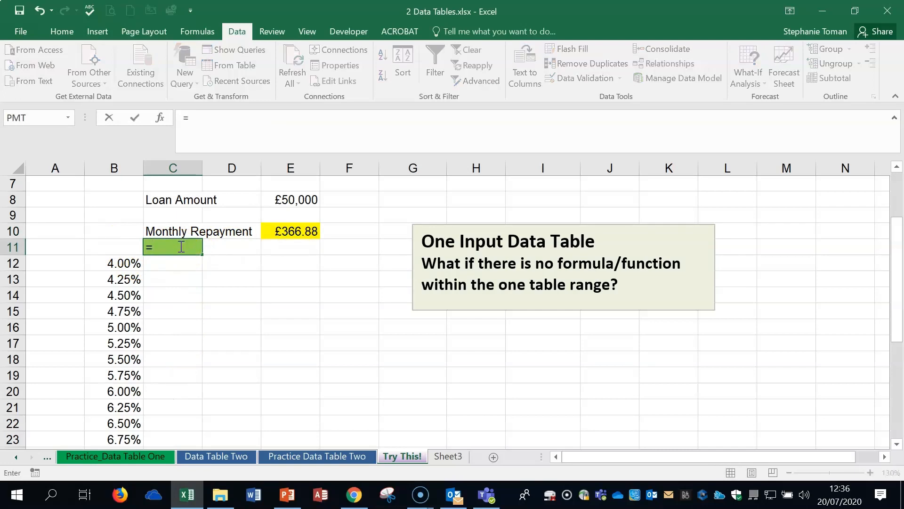
left_click(298, 231)
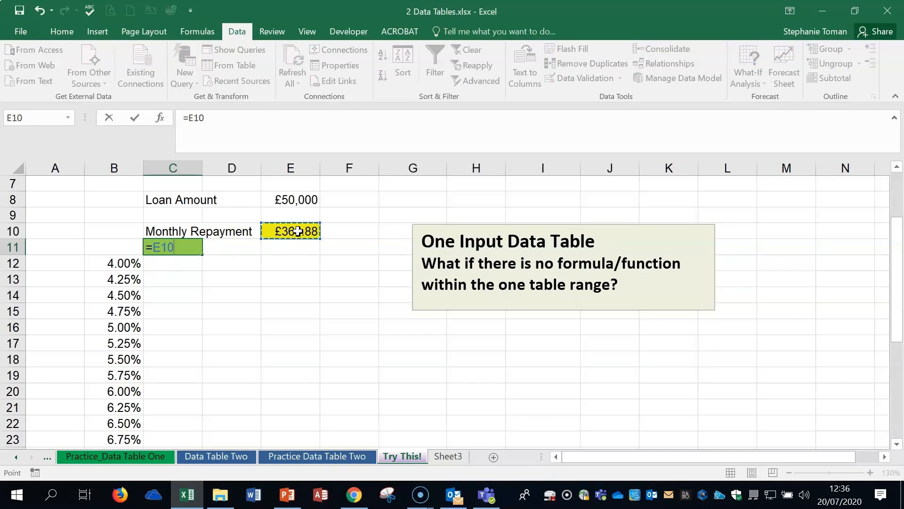
key("Return")
left_click(178, 245)
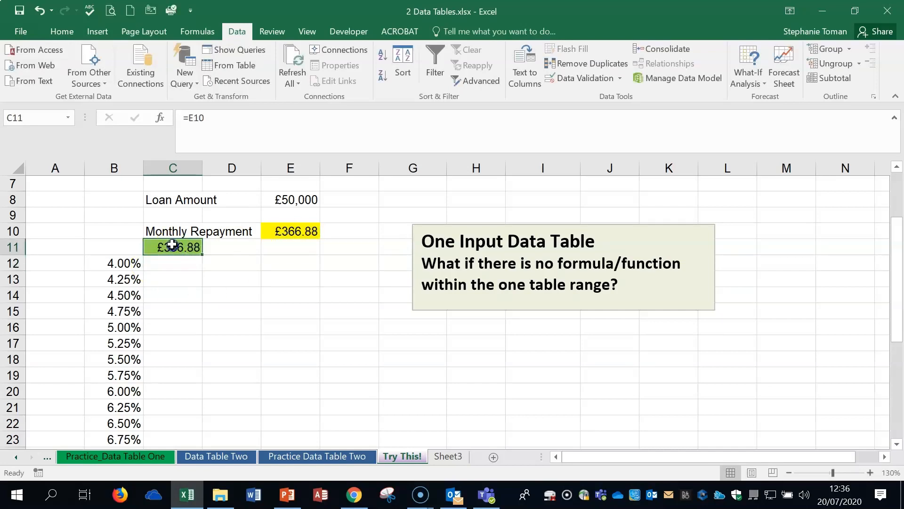
Step: Create a one-input data table for B11:C36, using the interest rate in E4 as the column input cell
left_click_drag(123, 241, 172, 412)
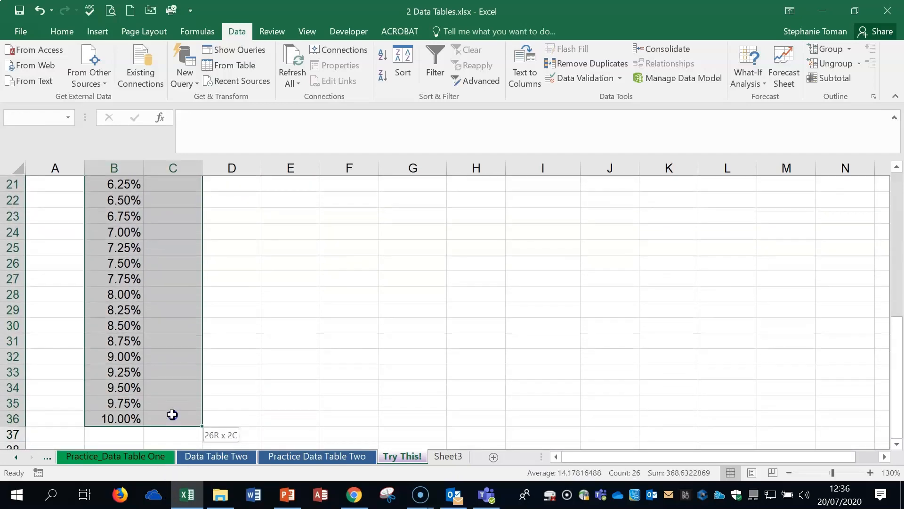
scroll(374, 282, "up", 4)
scroll(439, 265, "up", 3)
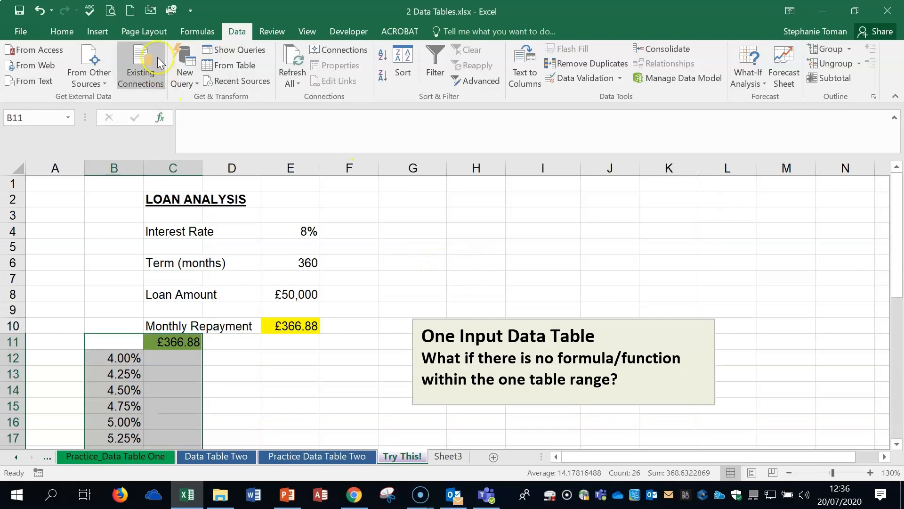
left_click(90, 31)
left_click(237, 31)
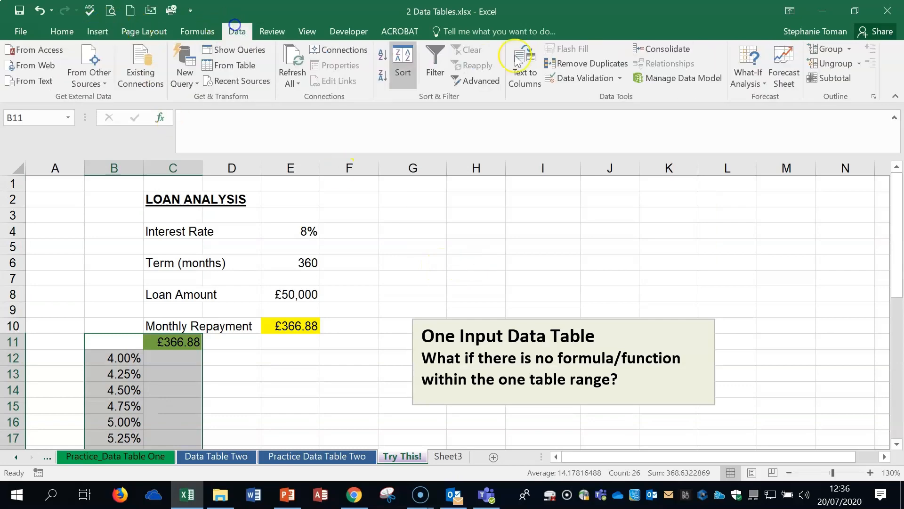
left_click(746, 77)
left_click(777, 130)
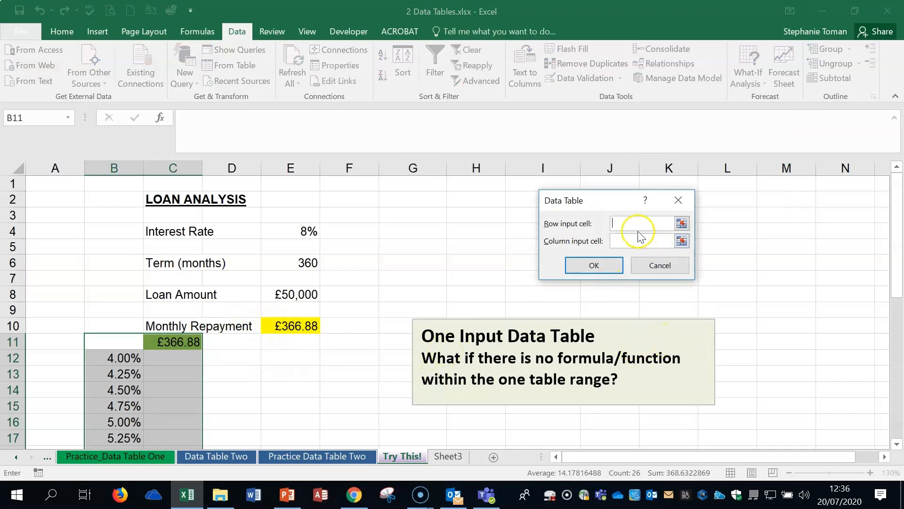
left_click(624, 240)
left_click(298, 231)
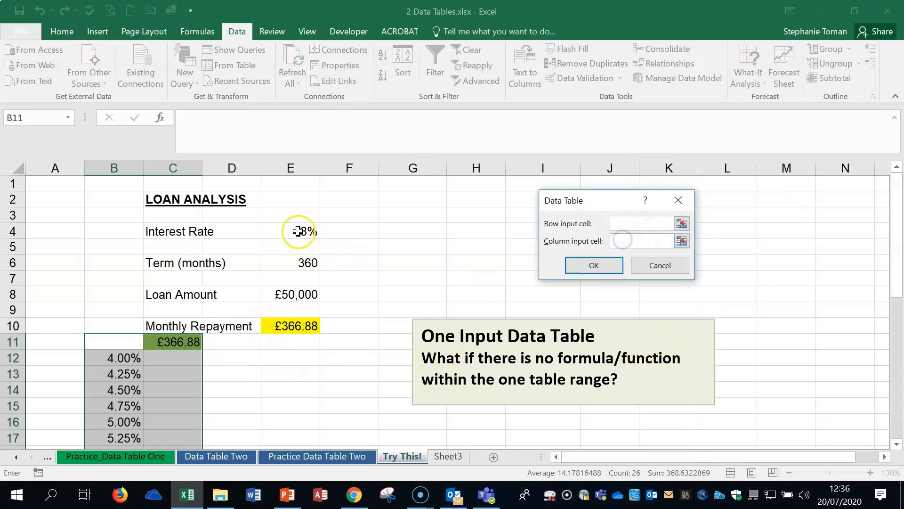
left_click(592, 265)
Step: Review the calculated repayments in column C and compare the formulas in C11 and E10
left_click(332, 389)
scroll(334, 378, "down", 3)
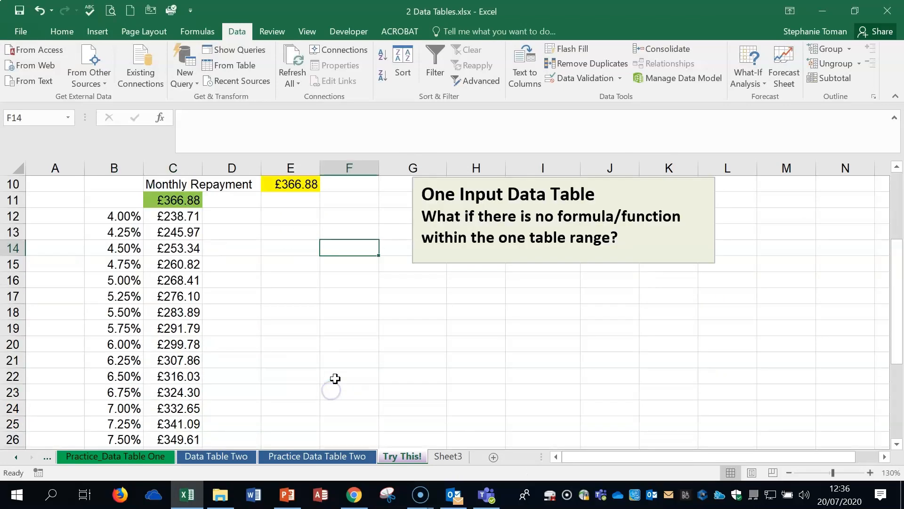
scroll(334, 378, "up", 3)
left_click(177, 341)
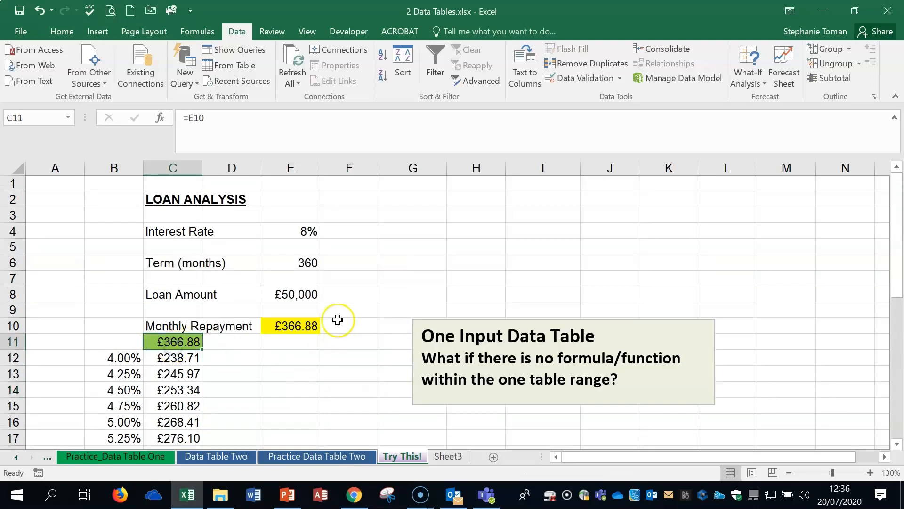
left_click(334, 374)
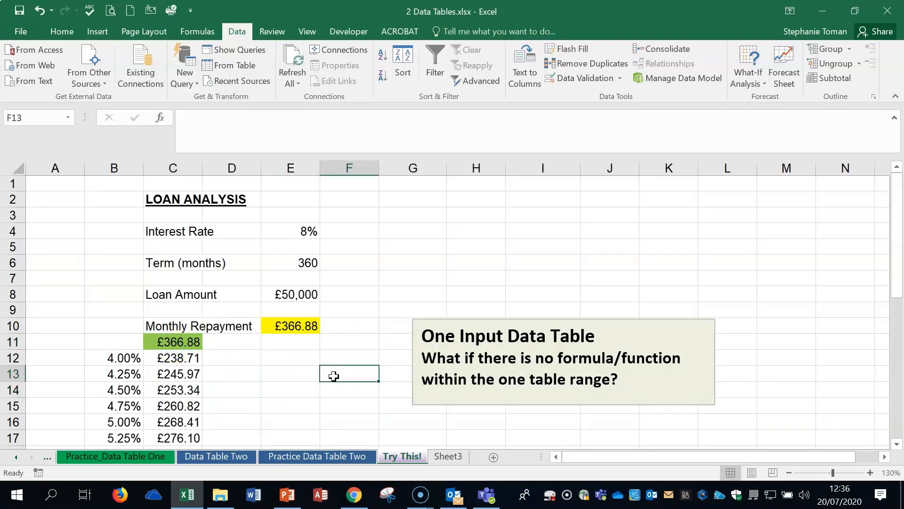
left_click(301, 326)
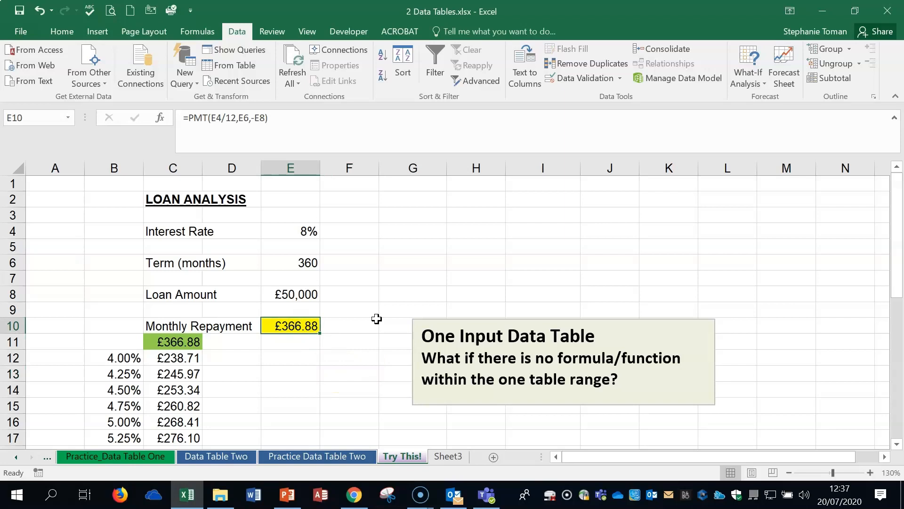